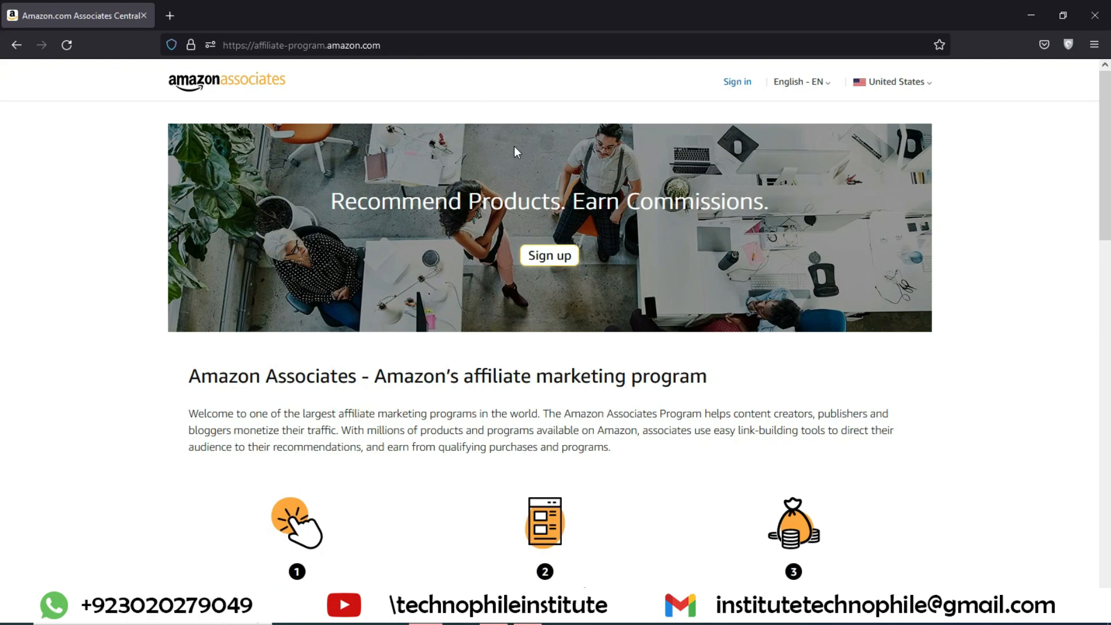
# In a new tab, search Google for 'amazon' and open the official Amazon.com site.
pyautogui.scroll(-2, 590, 219)
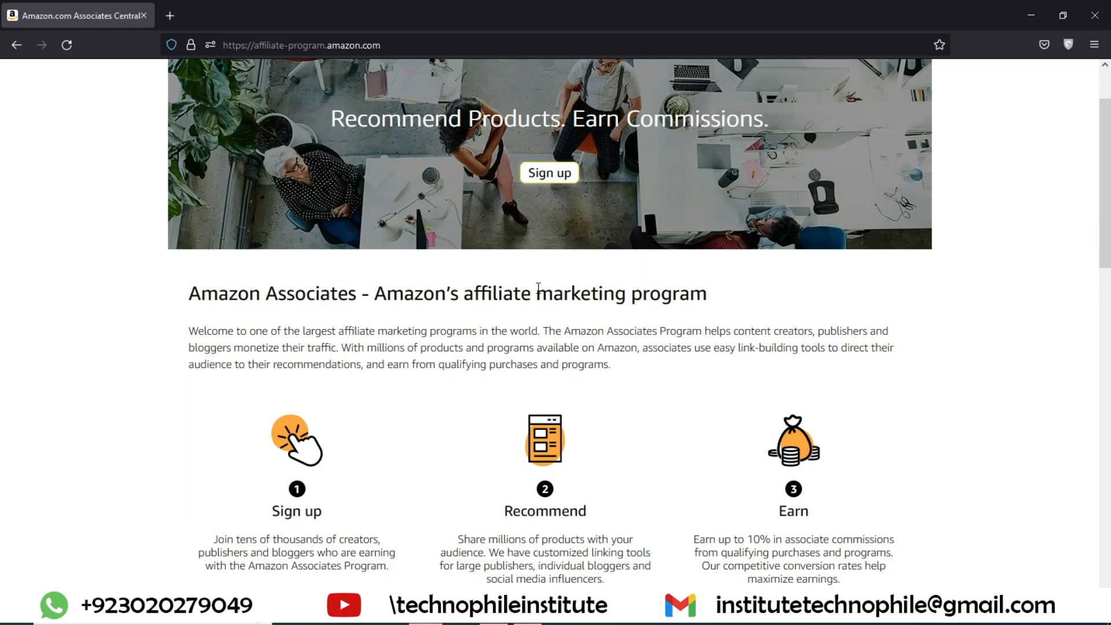
pyautogui.scroll(2, 502, 310)
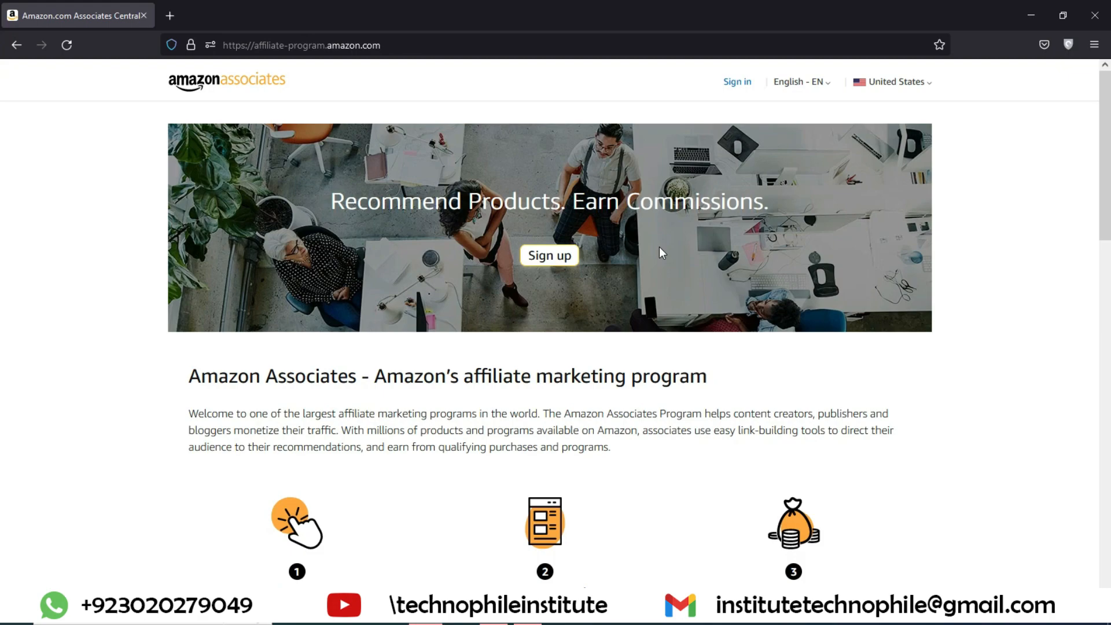
pyautogui.scroll(-3, 649, 251)
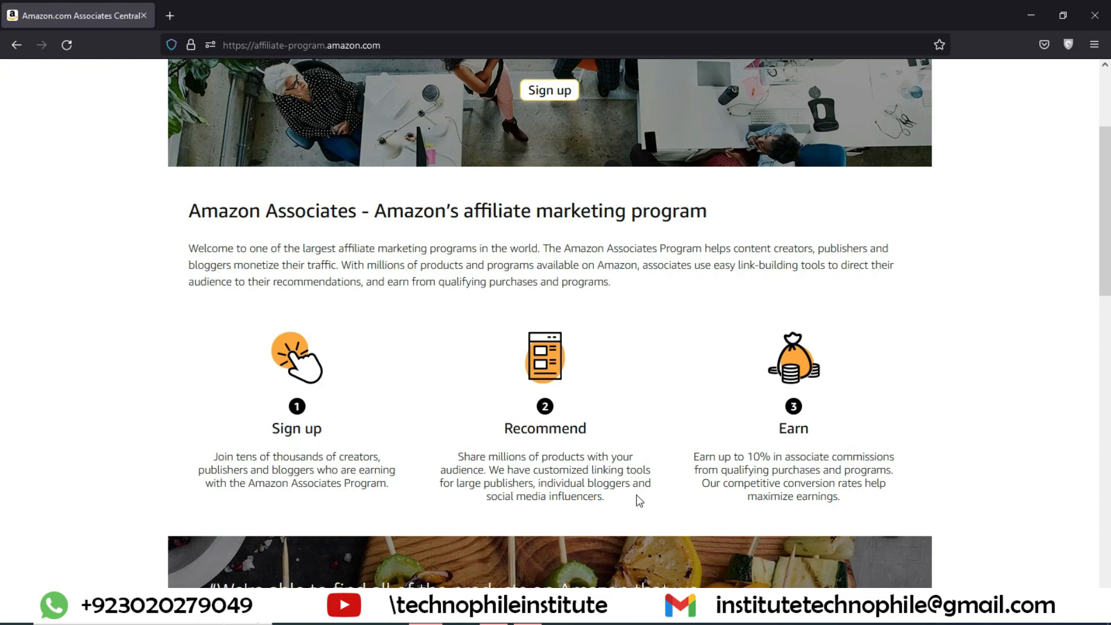
pyautogui.click(170, 15)
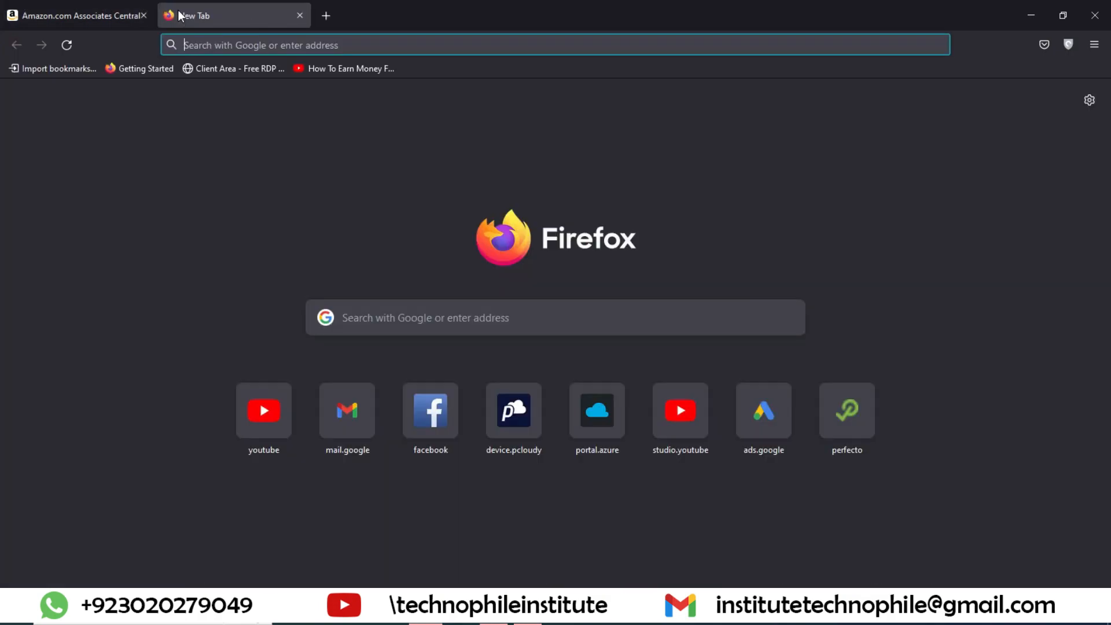
pyautogui.write('amazon')
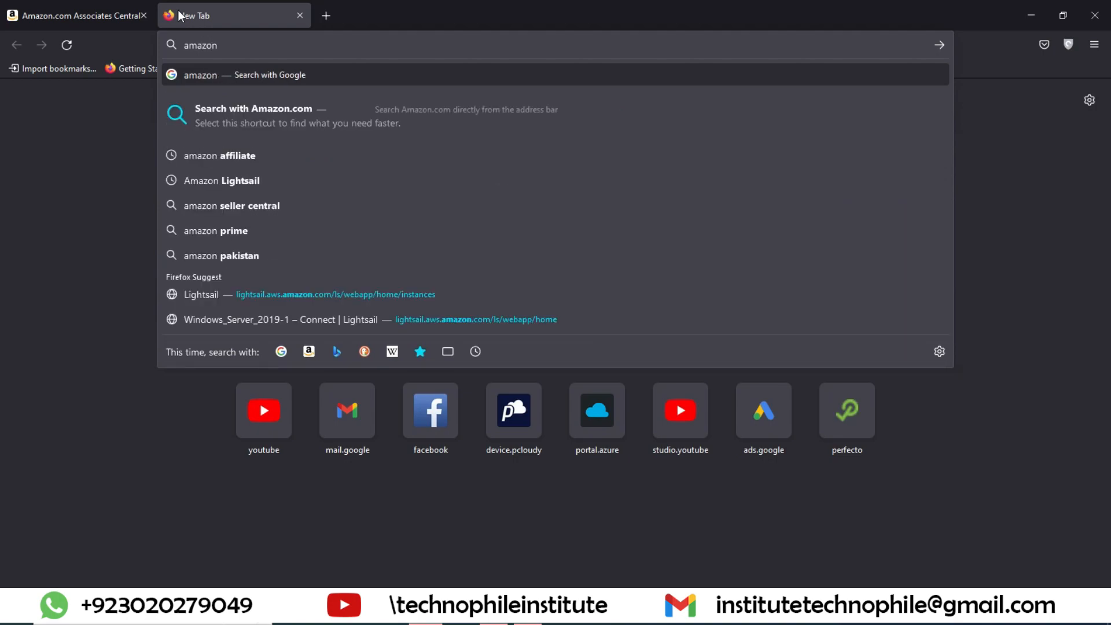
pyautogui.press('Return')
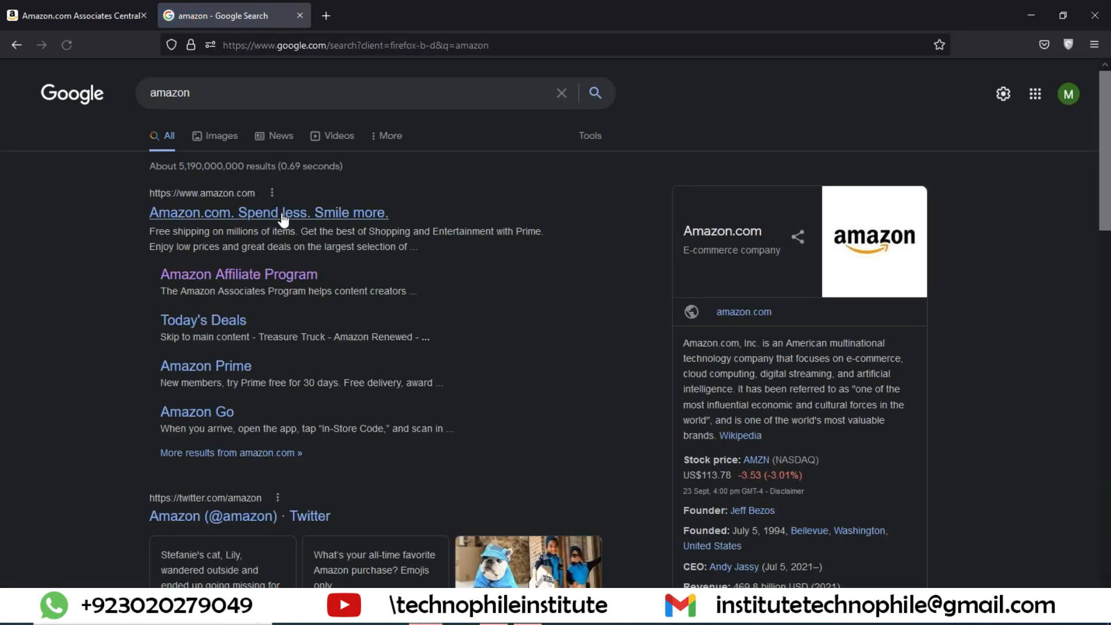
pyautogui.click(282, 215)
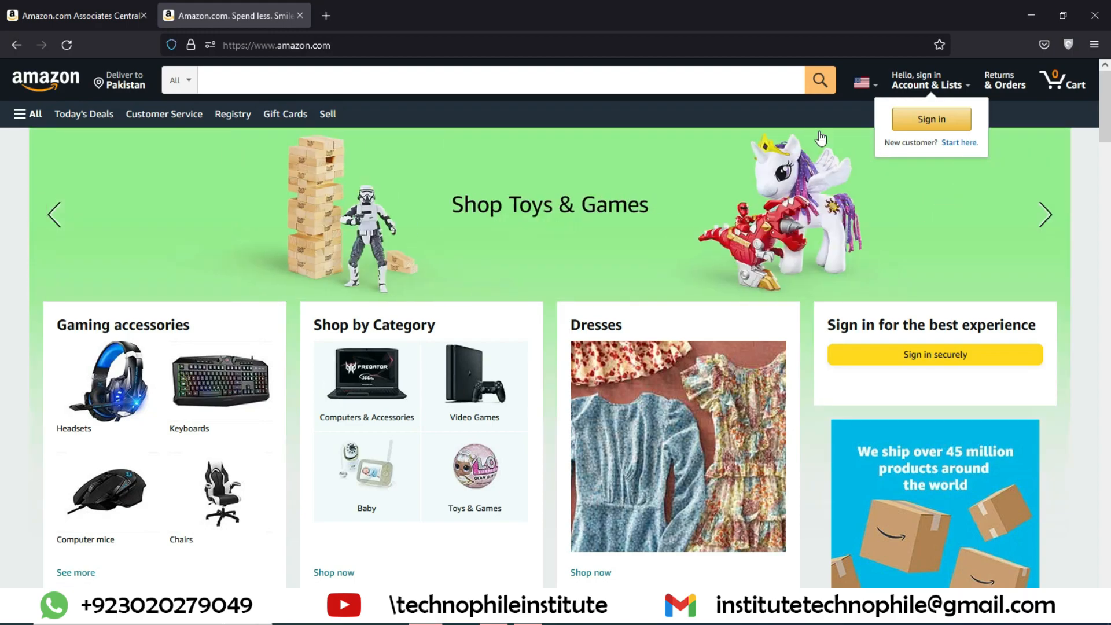
# From the Electronics category, open the Amazon Basics 48 Pack AA batteries product page.
pyautogui.scroll(-3, 584, 339)
pyautogui.scroll(-6, 584, 338)
pyautogui.scroll(2, 417, 284)
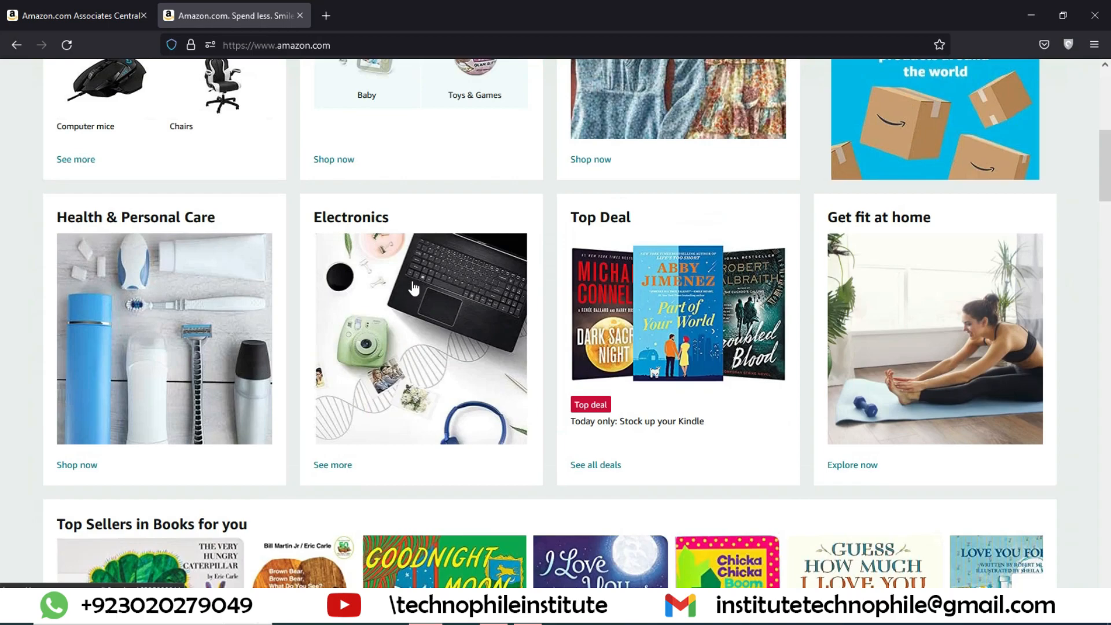
pyautogui.scroll(6, 463, 308)
pyautogui.scroll(-5, 735, 357)
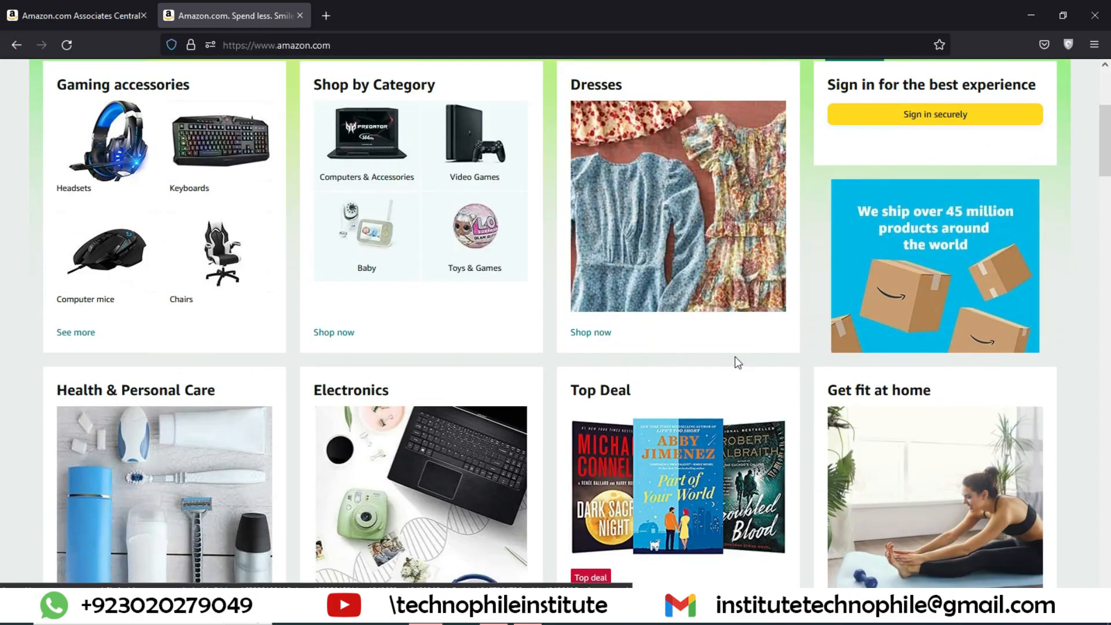
pyautogui.scroll(3, 397, 292)
pyautogui.scroll(-2, 396, 292)
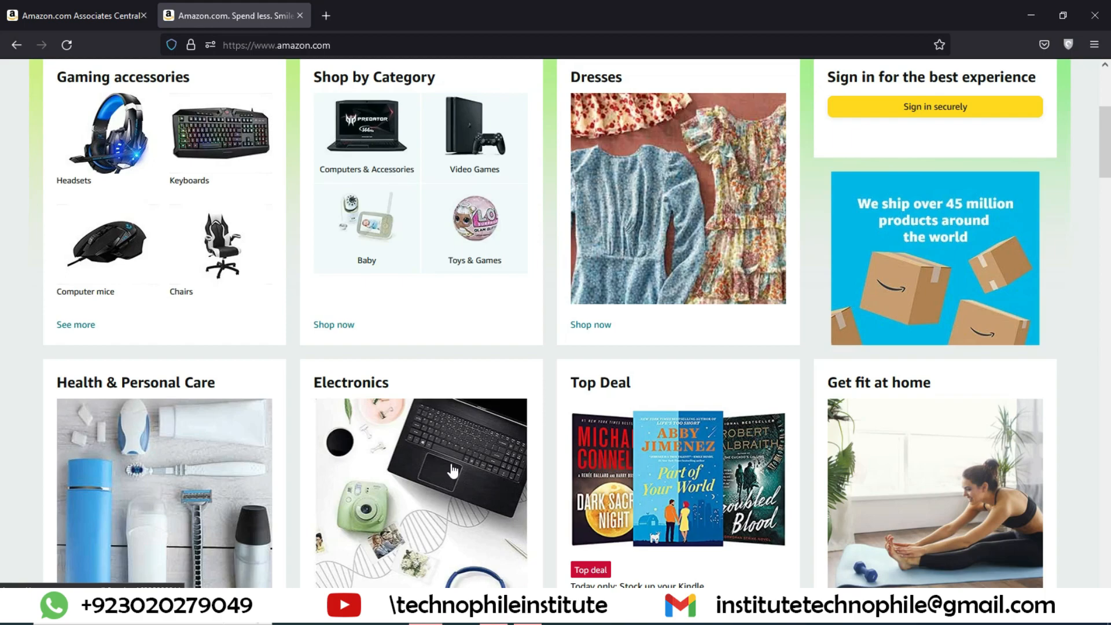
pyautogui.click(452, 470)
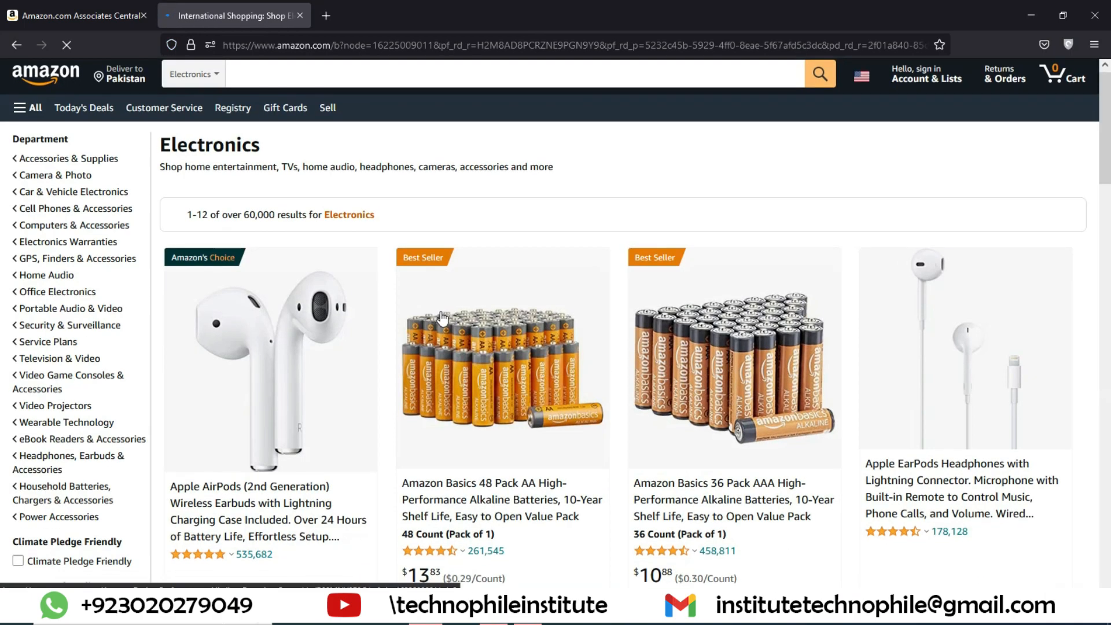
pyautogui.scroll(-2, 441, 318)
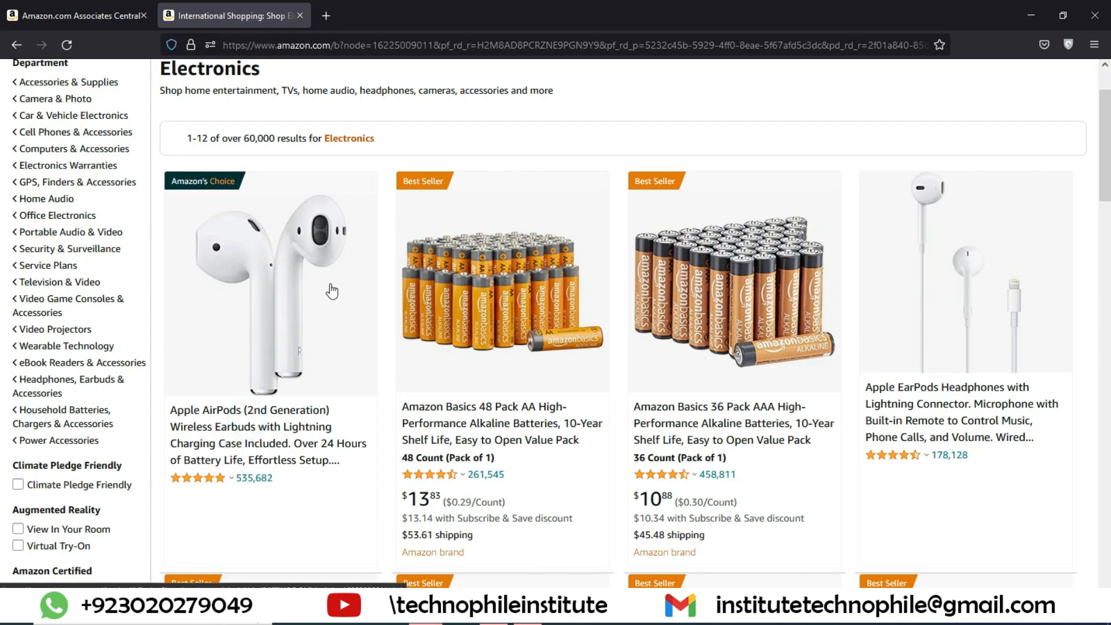
pyautogui.click(482, 421)
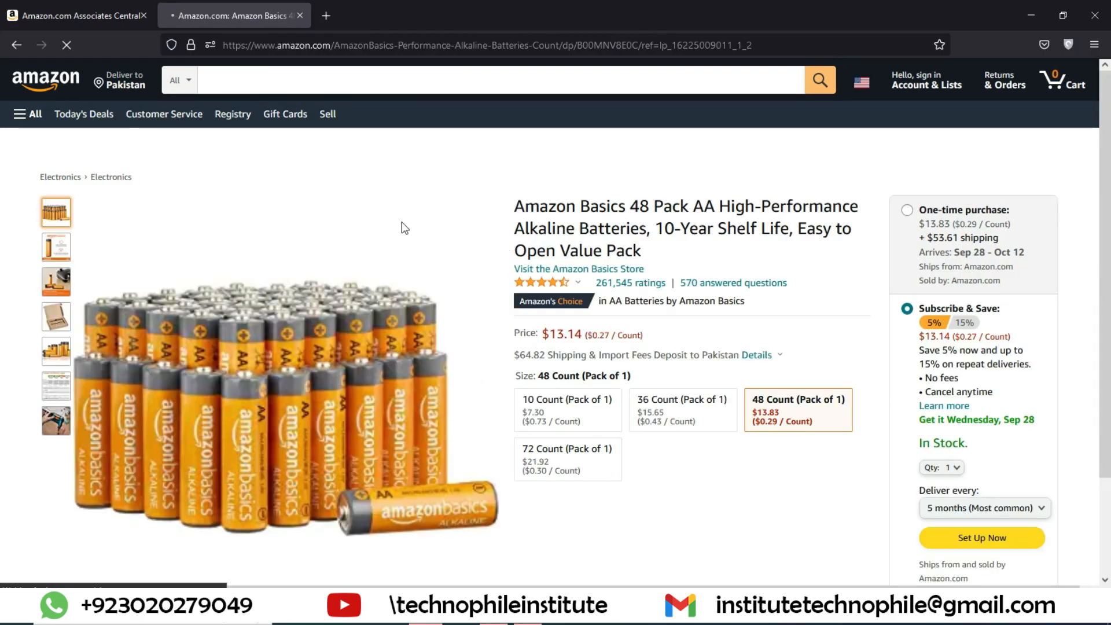
# Highlight the $13.14 battery price, then end on the Associates Central tab scrolled to the top.
pyautogui.scroll(-3, 700, 341)
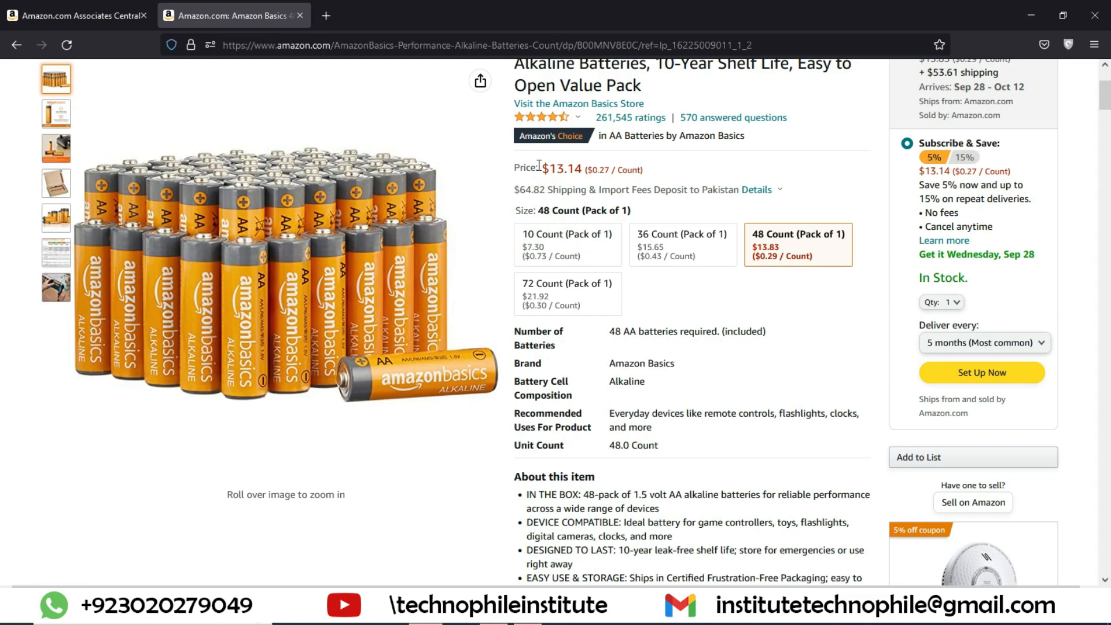
pyautogui.moveTo(537, 167); pyautogui.dragTo(574, 165)
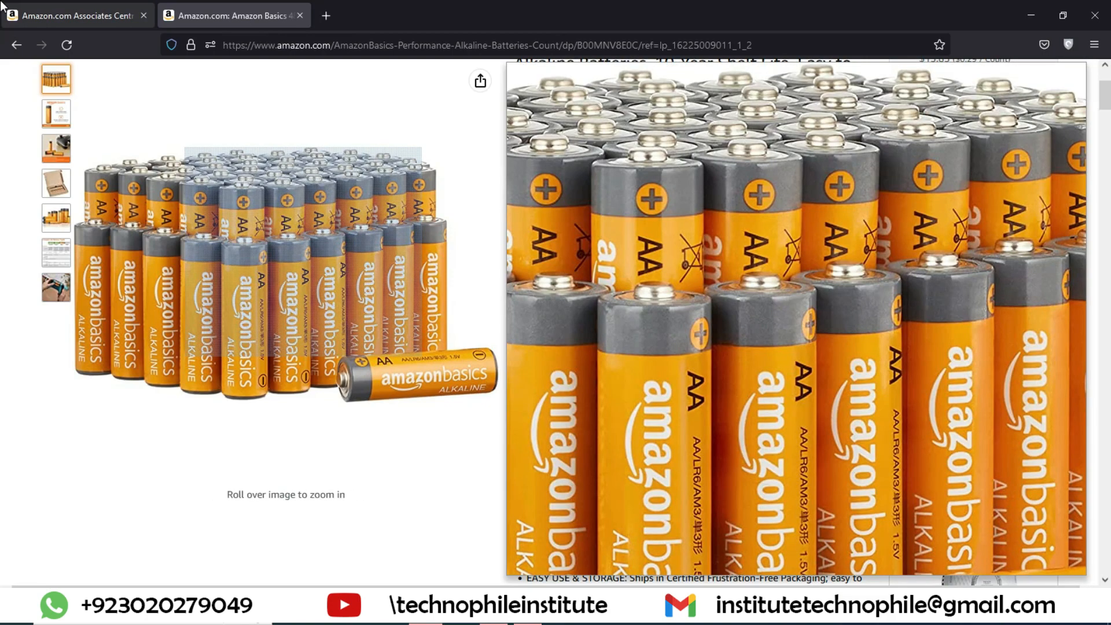
pyautogui.click(81, 16)
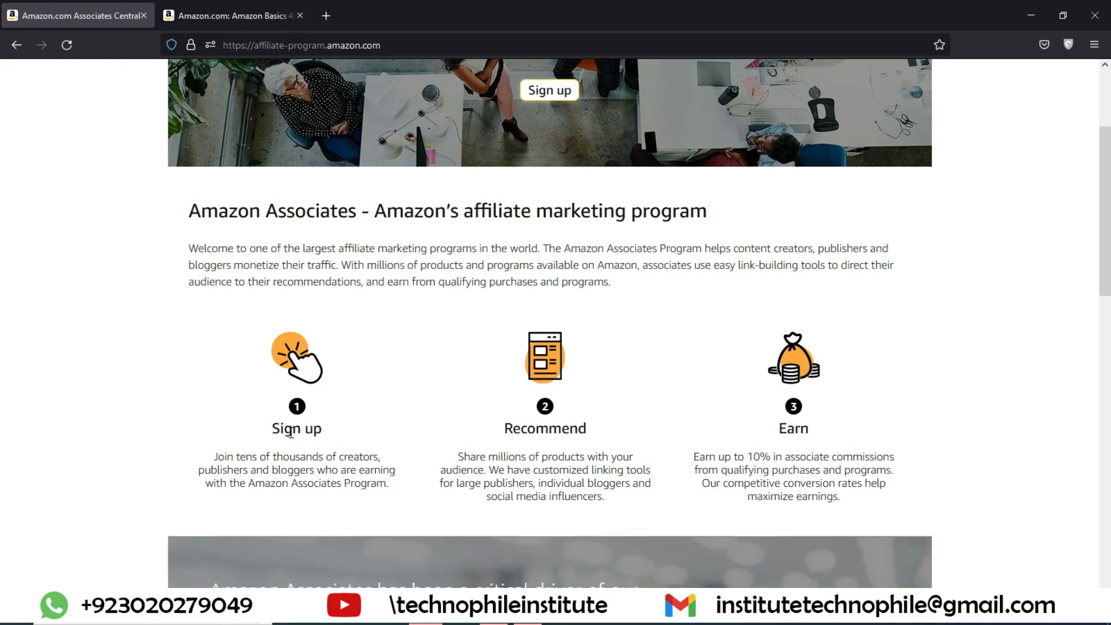
pyautogui.click(251, 7)
pyautogui.scroll(-2, 713, 417)
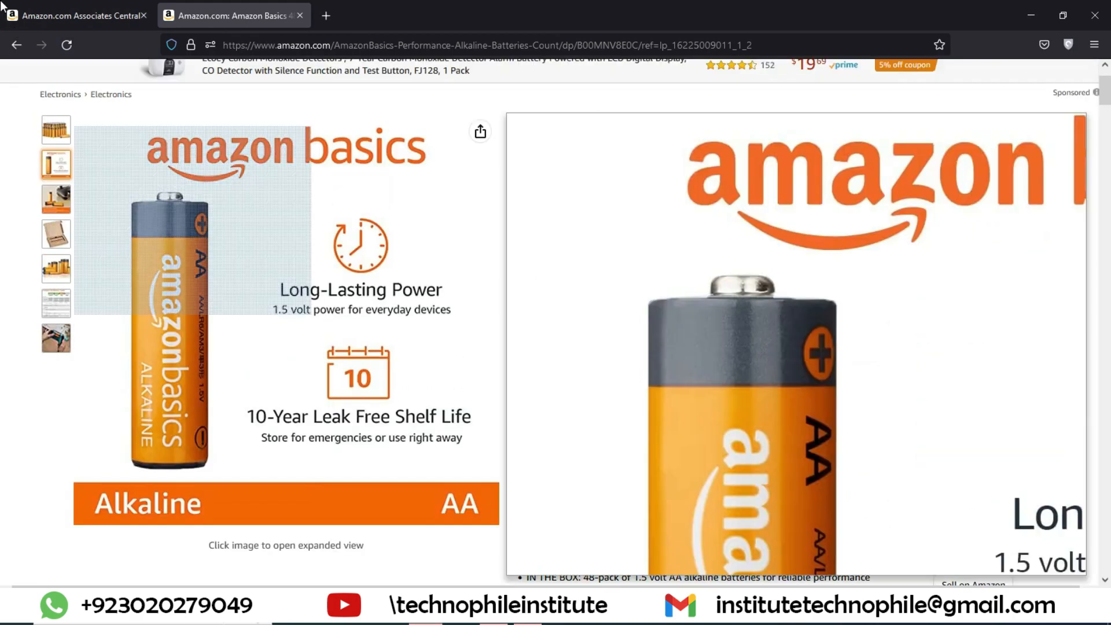
pyautogui.click(81, 16)
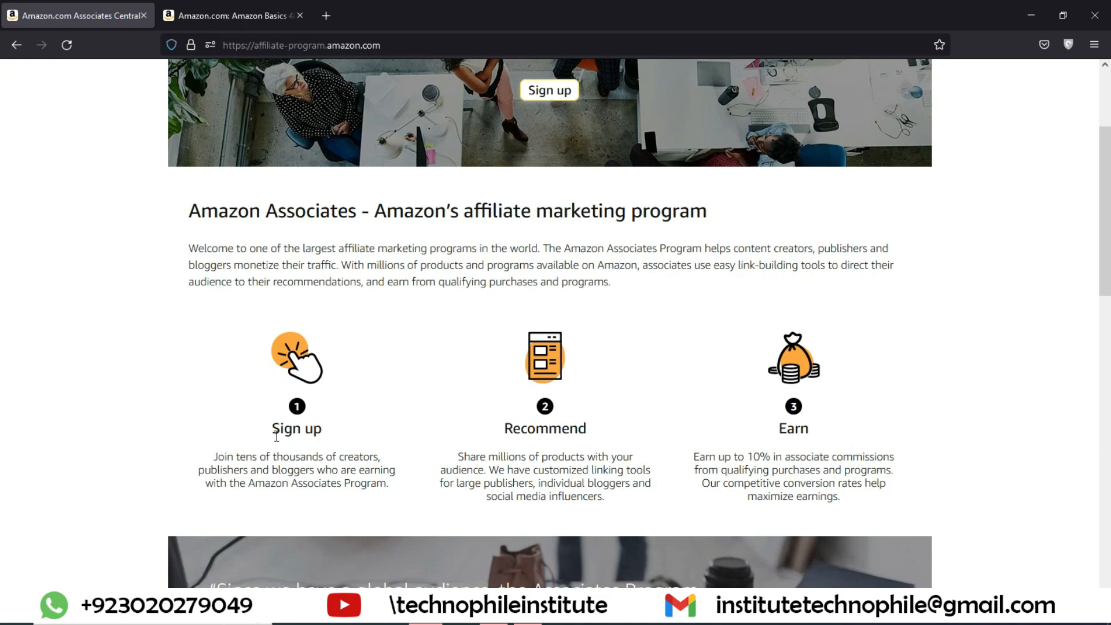
pyautogui.click(232, 16)
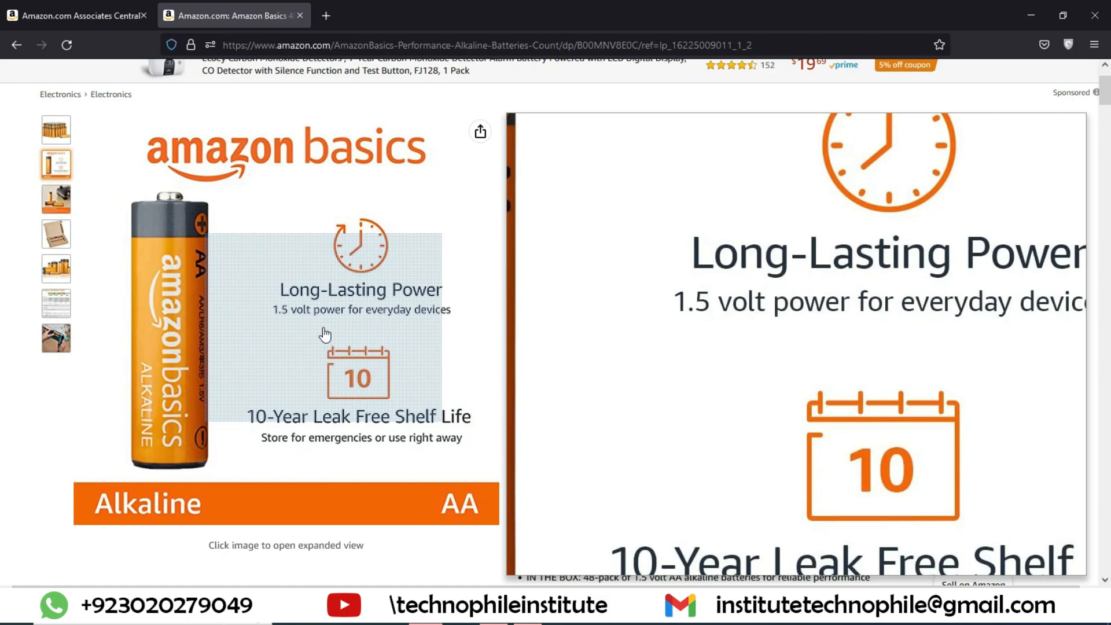
pyautogui.click(96, 2)
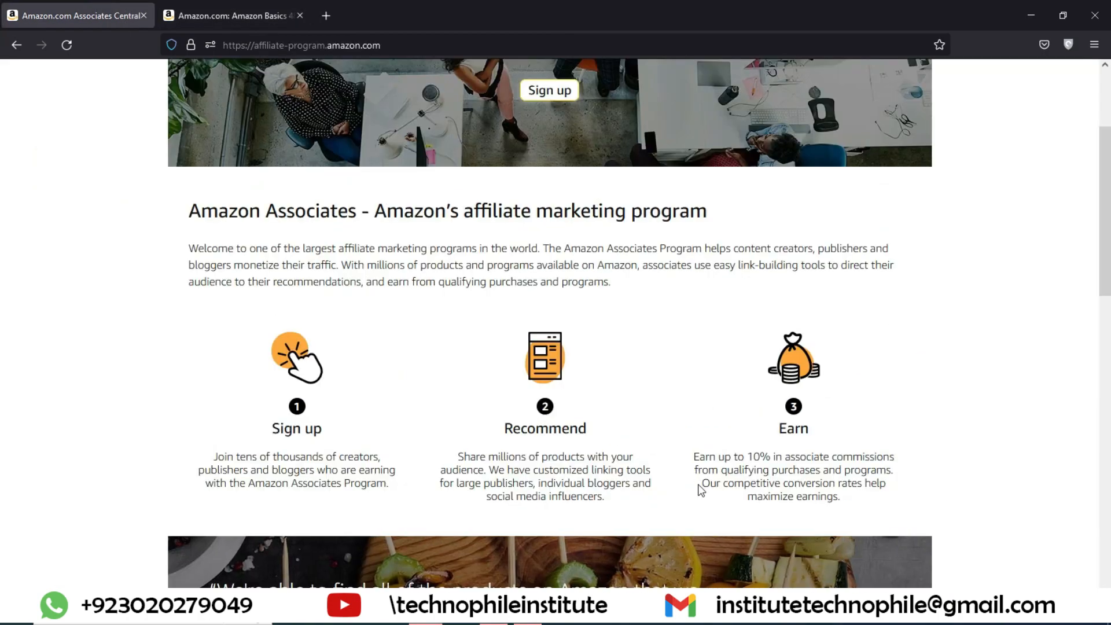
pyautogui.scroll(3, 653, 472)
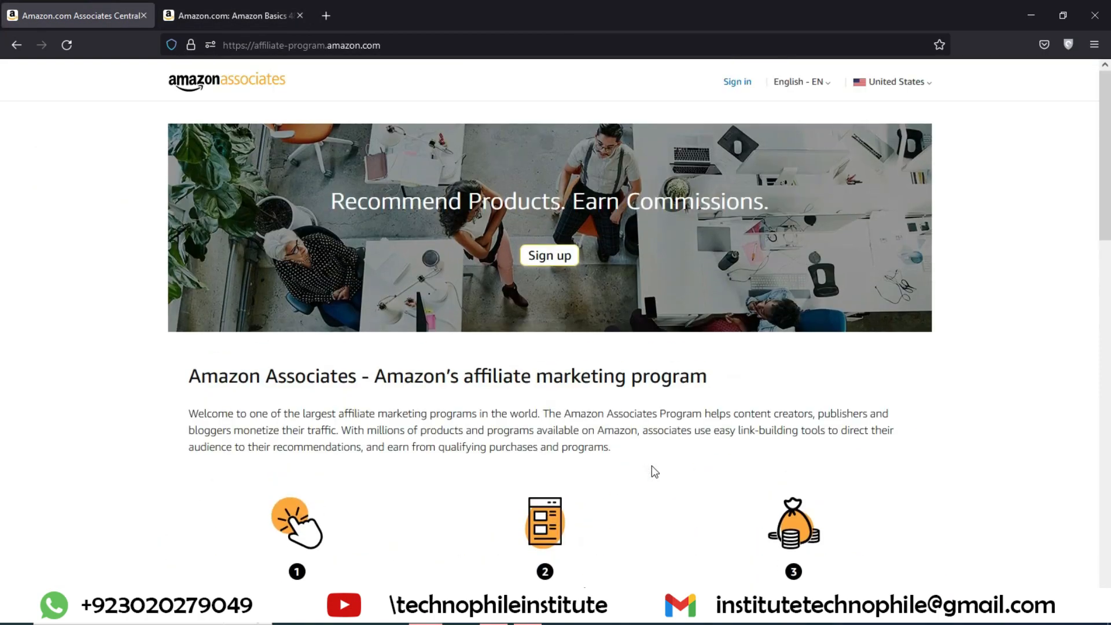
# Start creating a new Amazon account from Associates sign-up and enter the account holder's name.
pyautogui.click(545, 256)
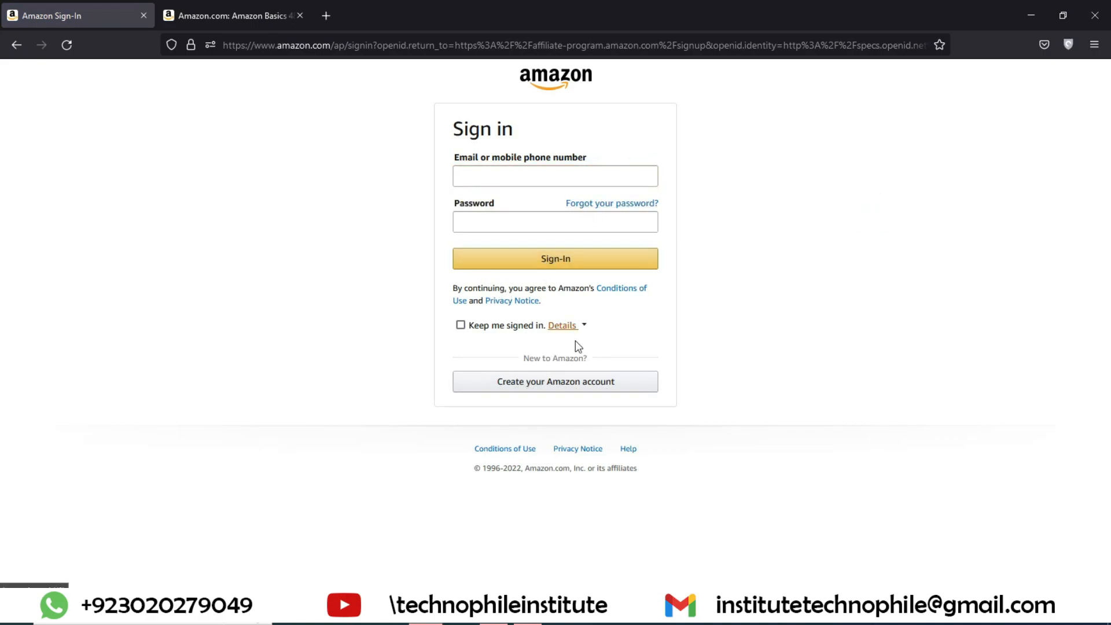
pyautogui.click(492, 383)
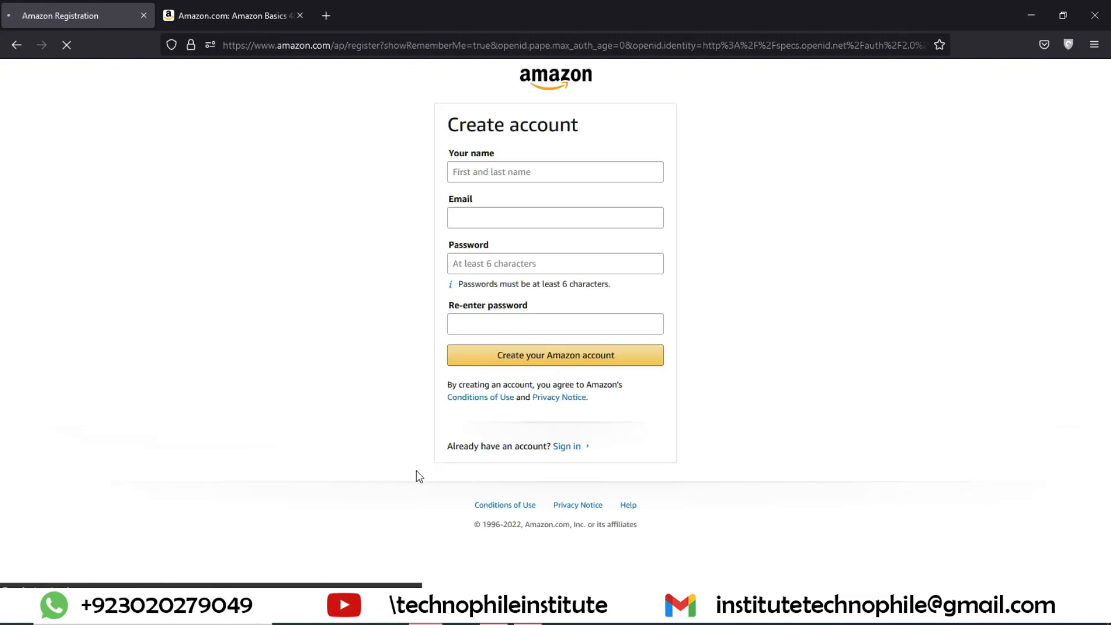
pyautogui.click(482, 179)
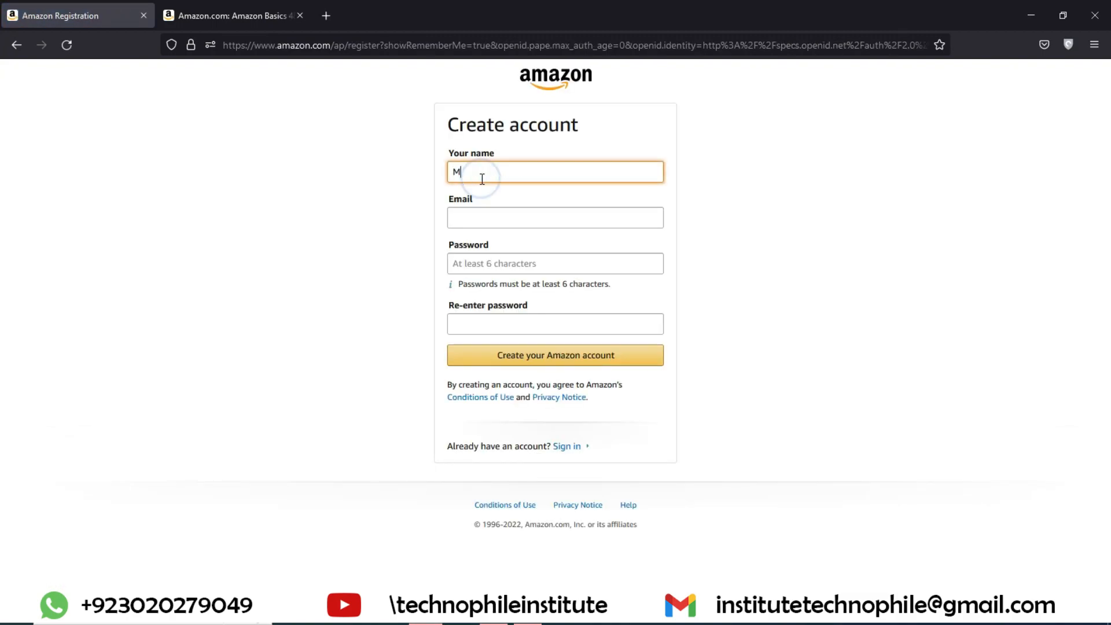
# Fill in the account e-mail address, correcting the typos.
pyautogui.press('Tab')
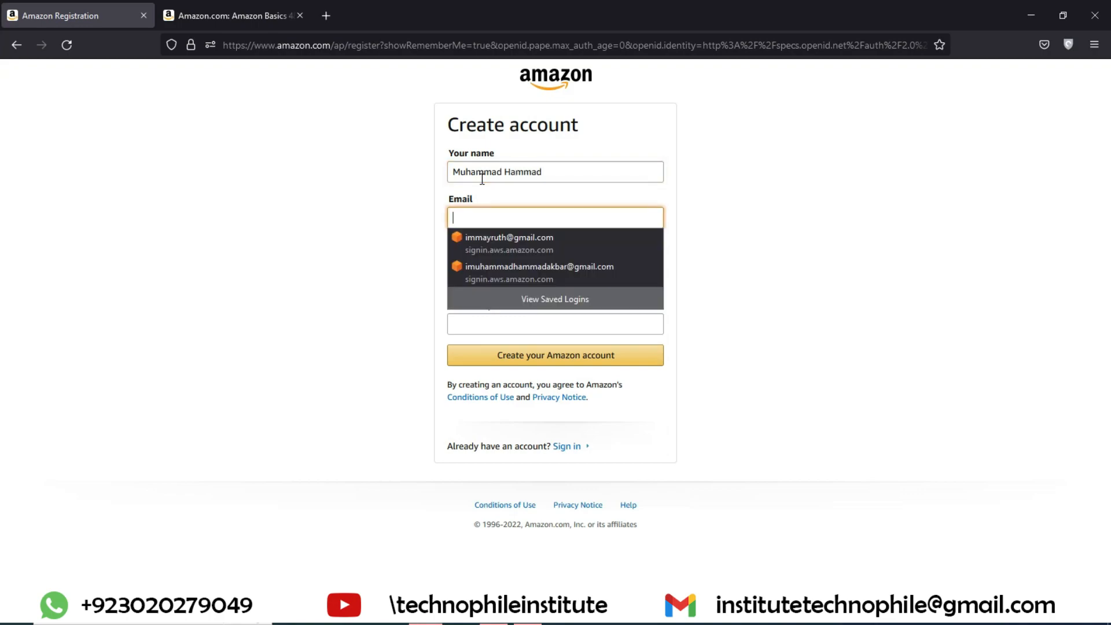
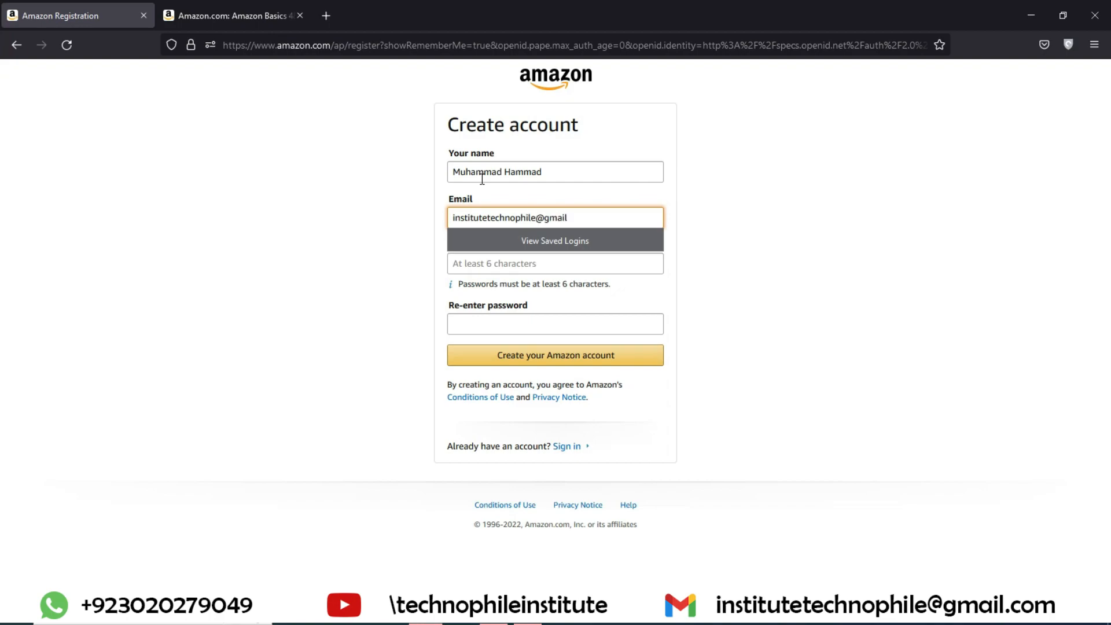
# Enter and confirm a matching account password, then submit the registration.
pyautogui.press('Tab')
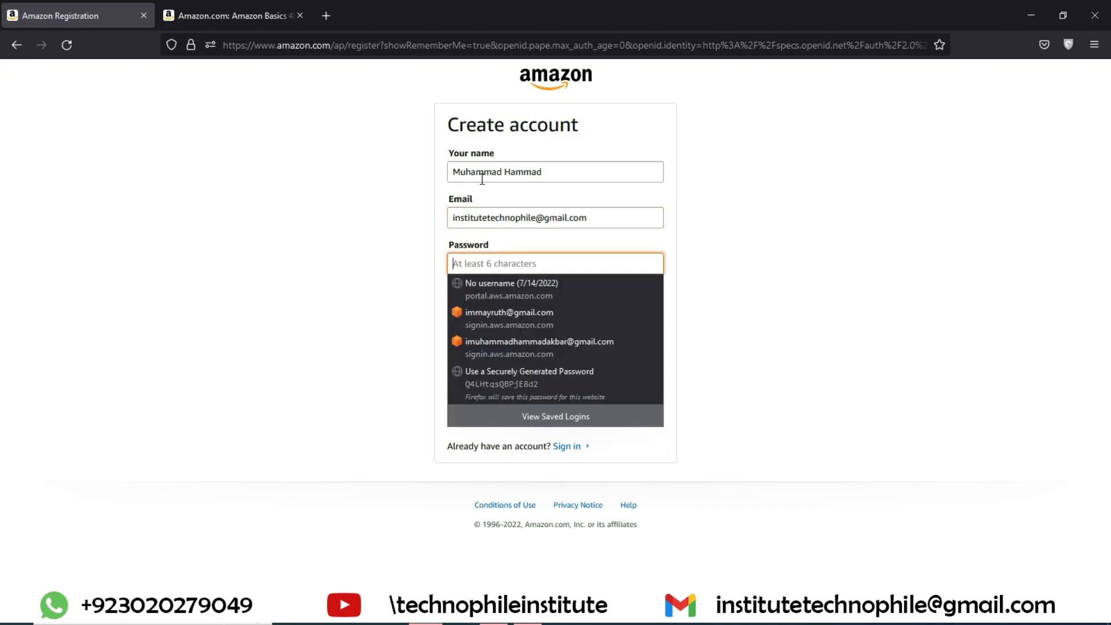
pyautogui.write('•••')
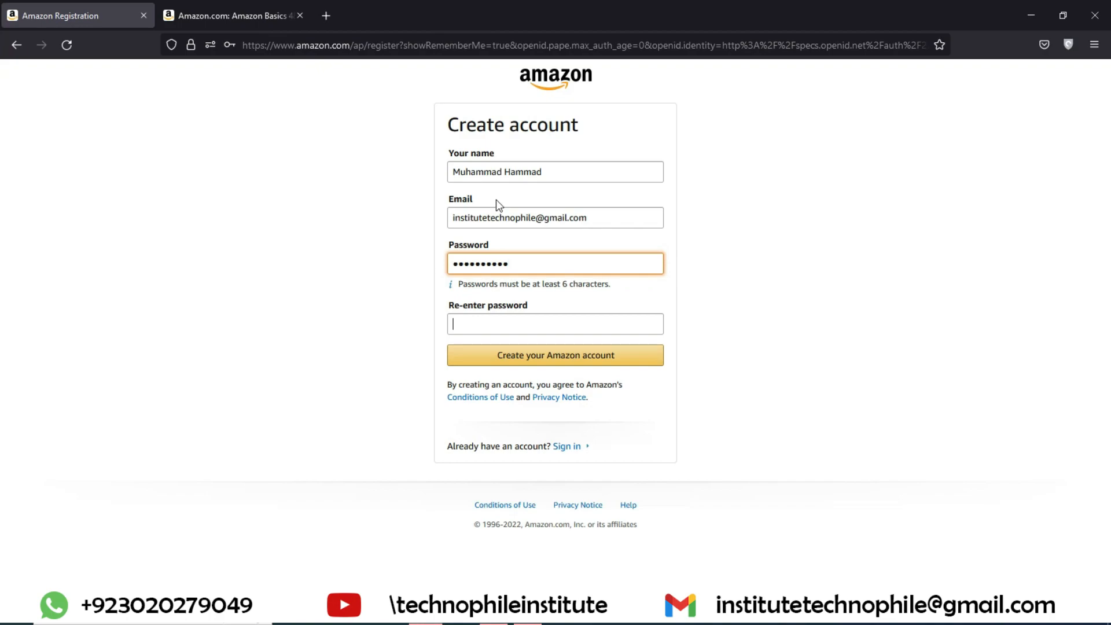
pyautogui.press('Tab')
pyautogui.write('••••••')
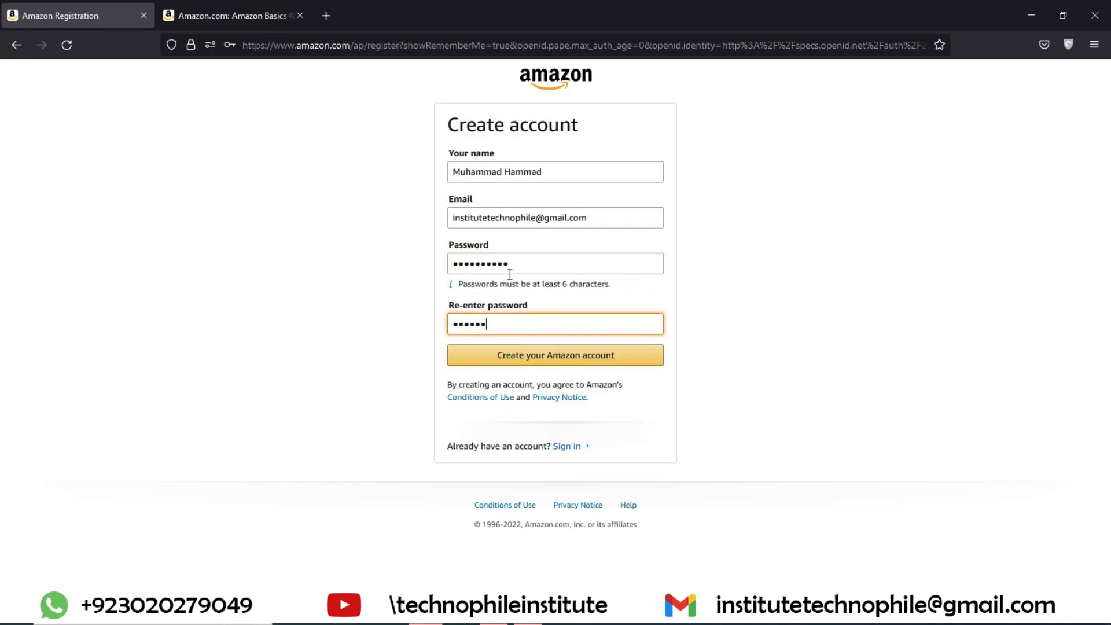
pyautogui.write('•••••')
pyautogui.click(580, 258)
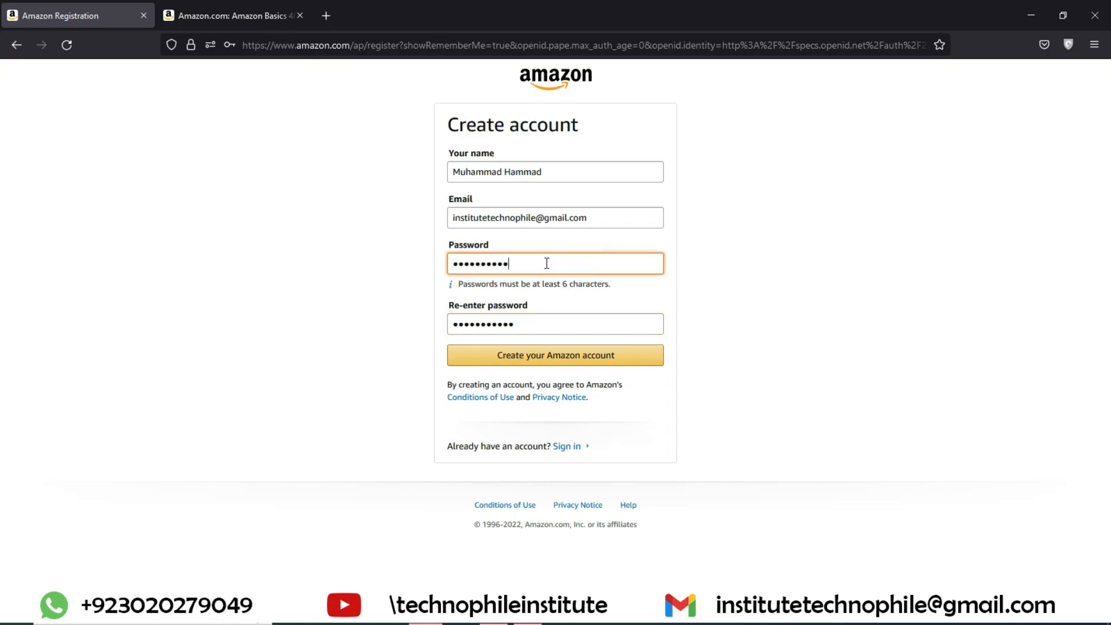
pyautogui.hotkey('ctrl', 'a')
pyautogui.write('••••••••••')
pyautogui.click(556, 363)
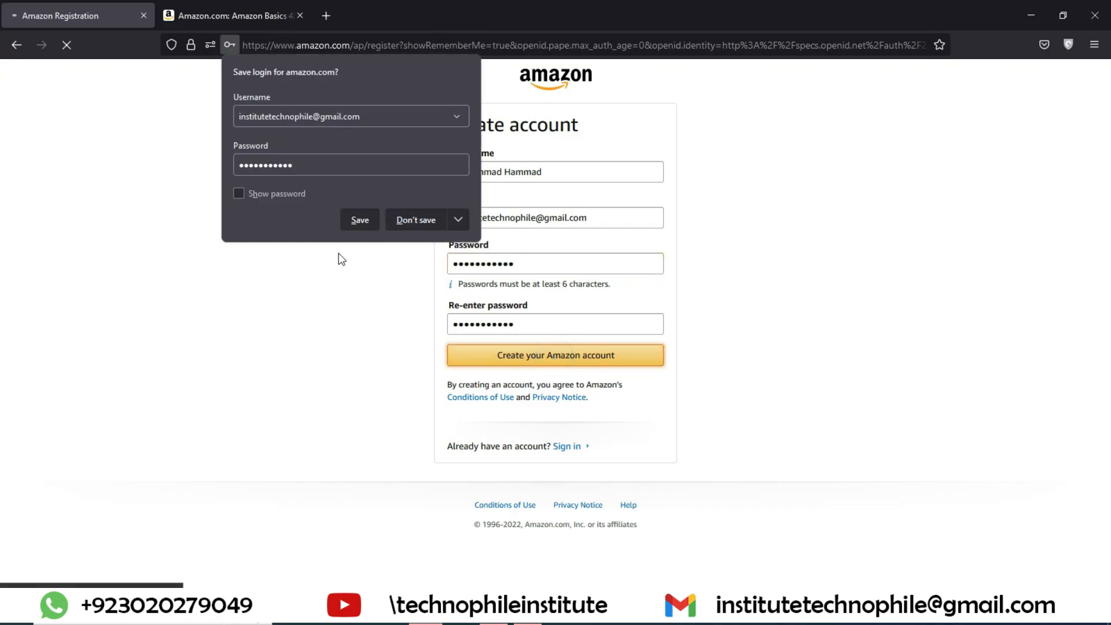
# Copy the one-time code from the Amazon Gmail message and submit it to create the account.
pyautogui.click(354, 219)
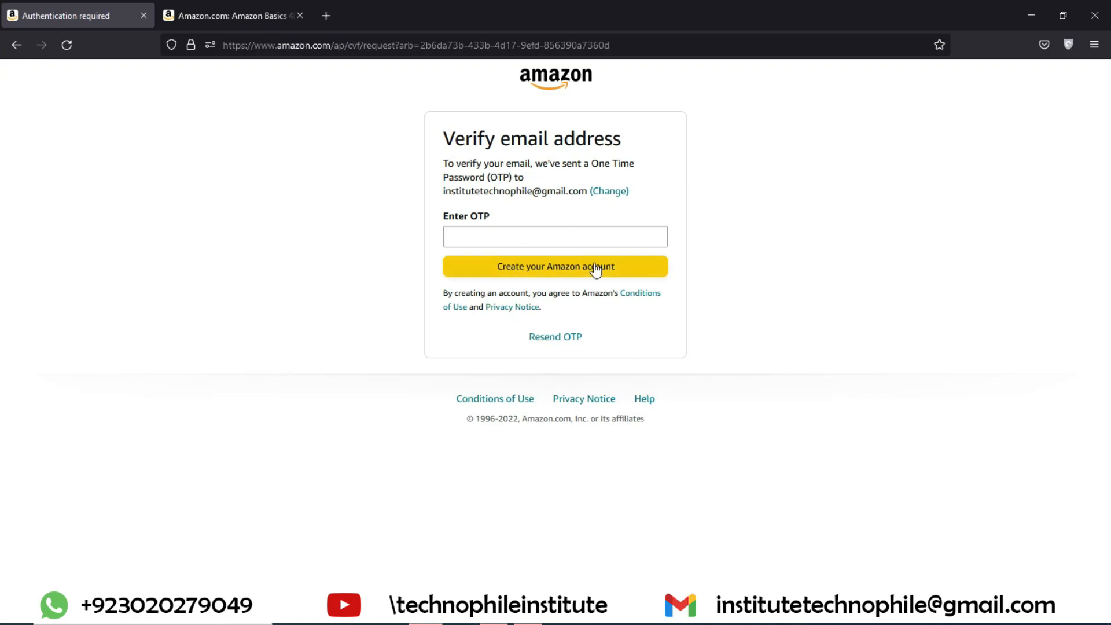
pyautogui.click(493, 613)
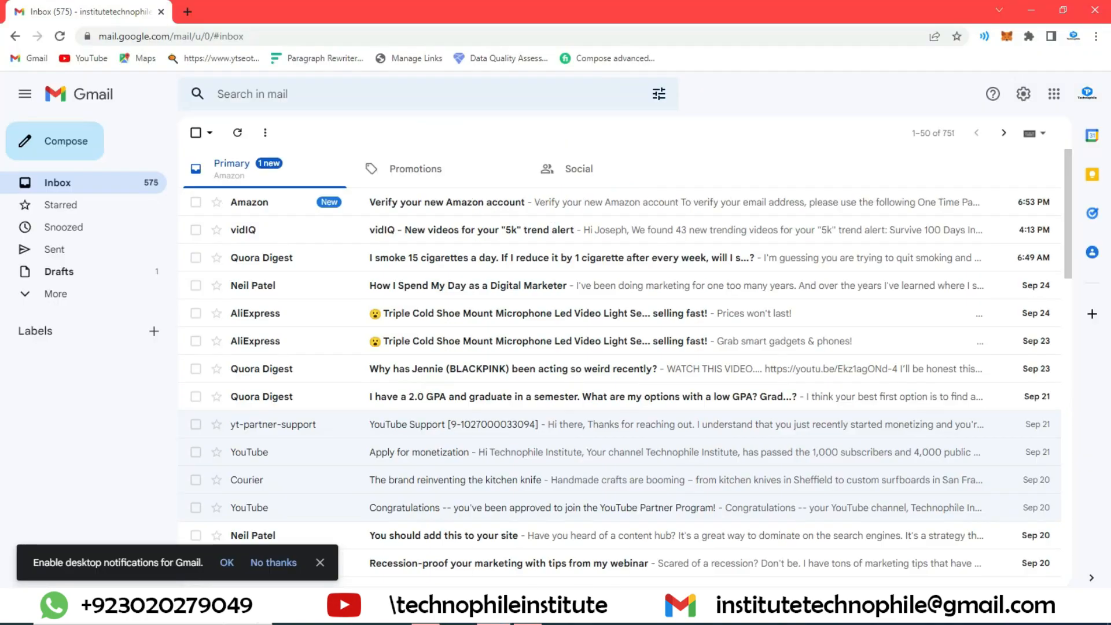
pyautogui.click(324, 201)
pyautogui.doubleClick(477, 362)
pyautogui.hotkey('ctrl', 'c')
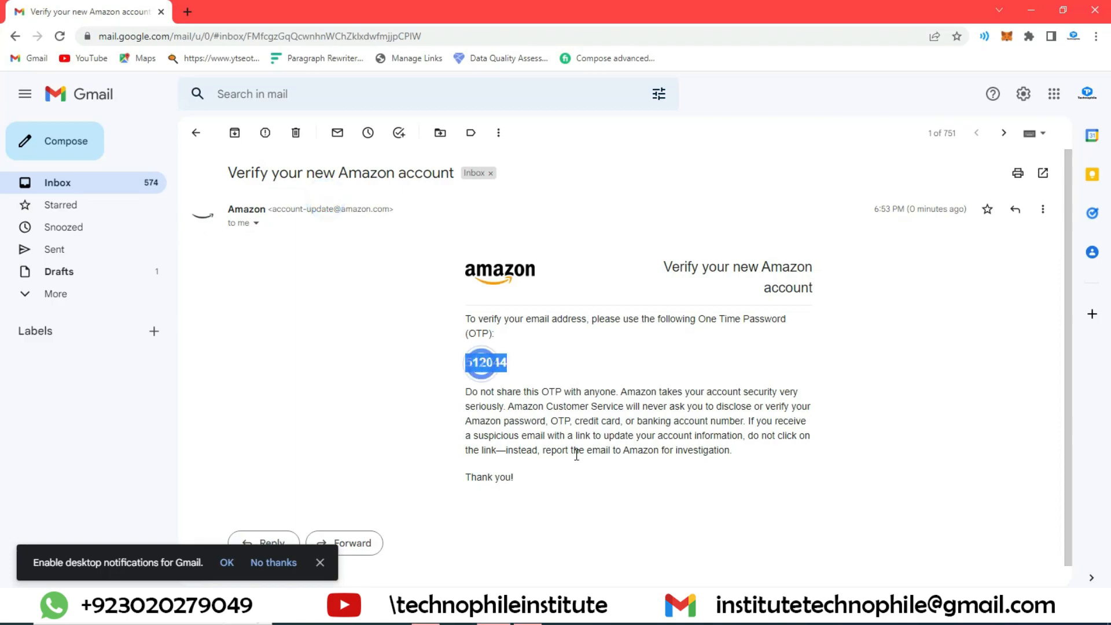
pyautogui.click(425, 613)
pyautogui.click(504, 240)
pyautogui.hotkey('ctrl', 'v')
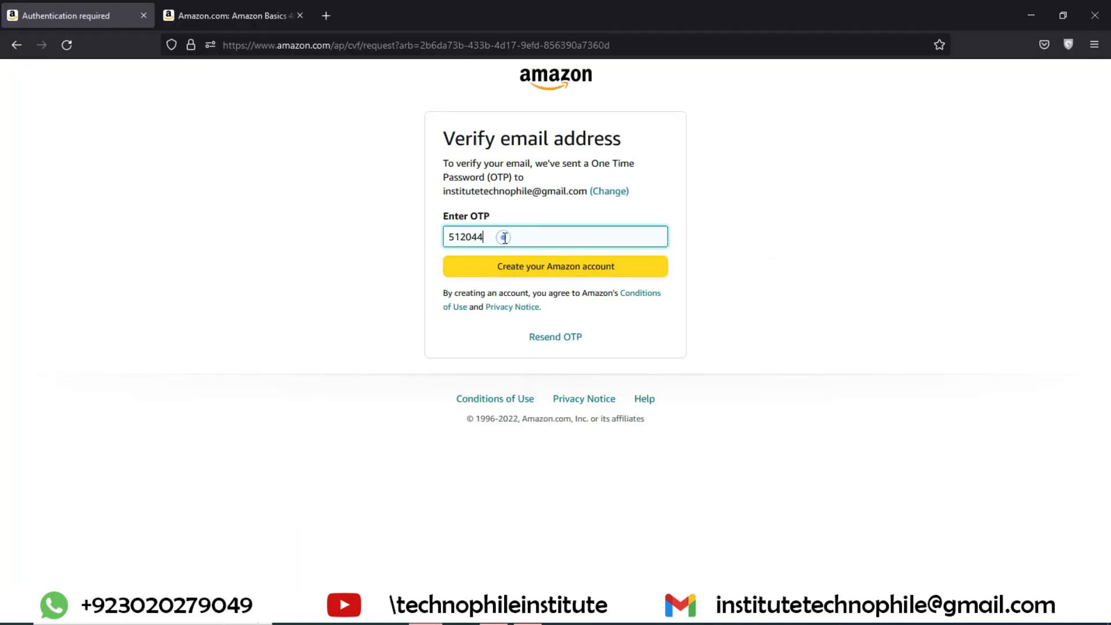
pyautogui.click(521, 265)
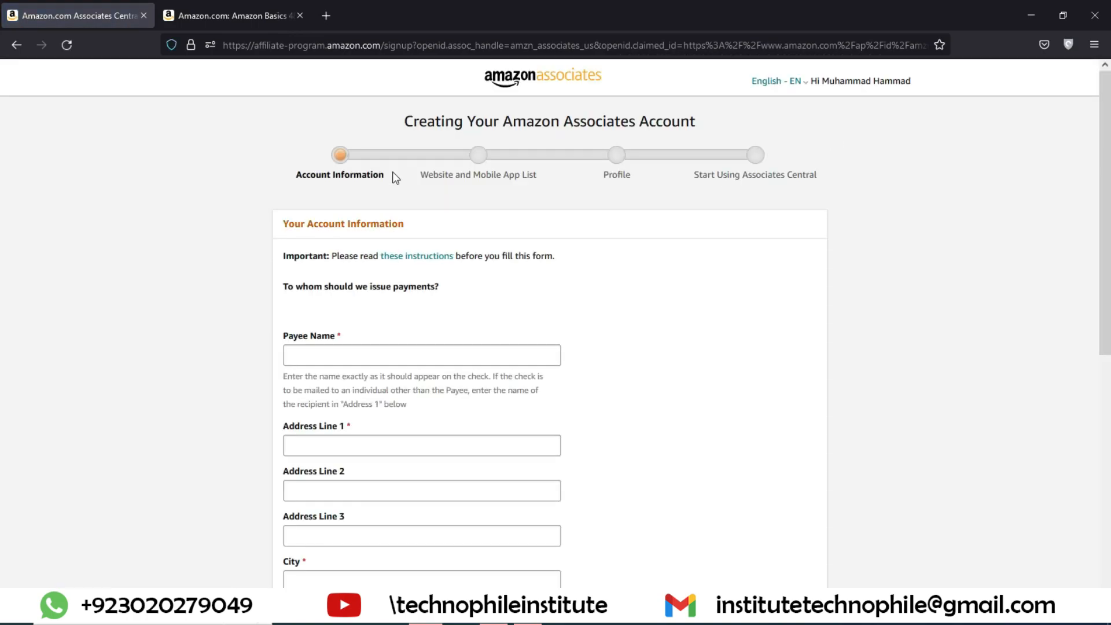
# Enter the payee's full name in the Payee Name field.
pyautogui.scroll(-2, 396, 178)
pyautogui.click(694, 310)
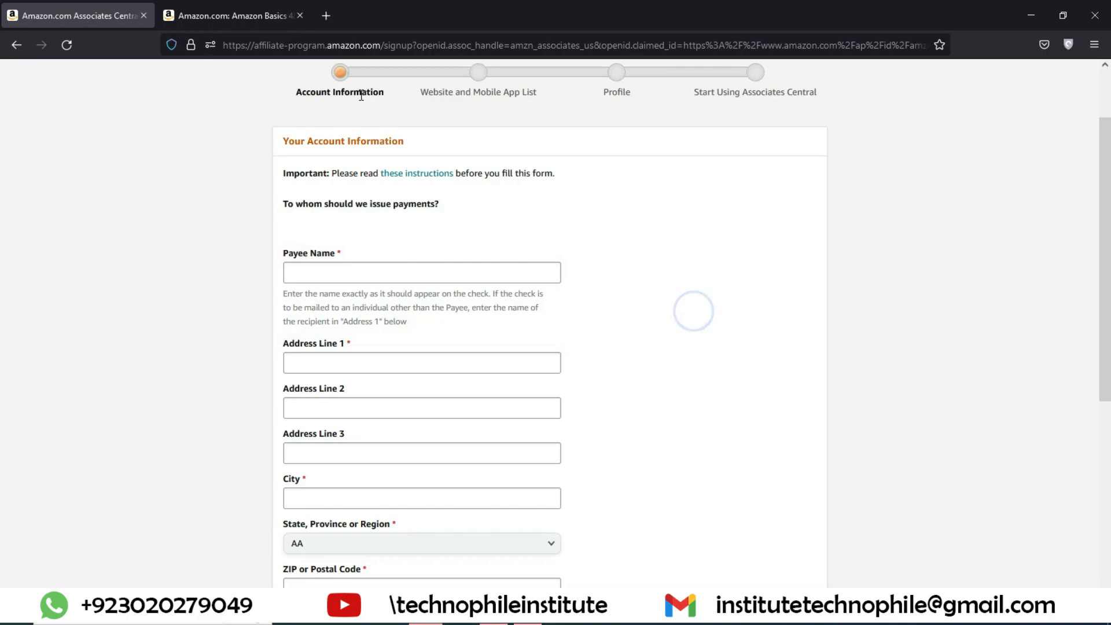
pyautogui.scroll(-6, 558, 318)
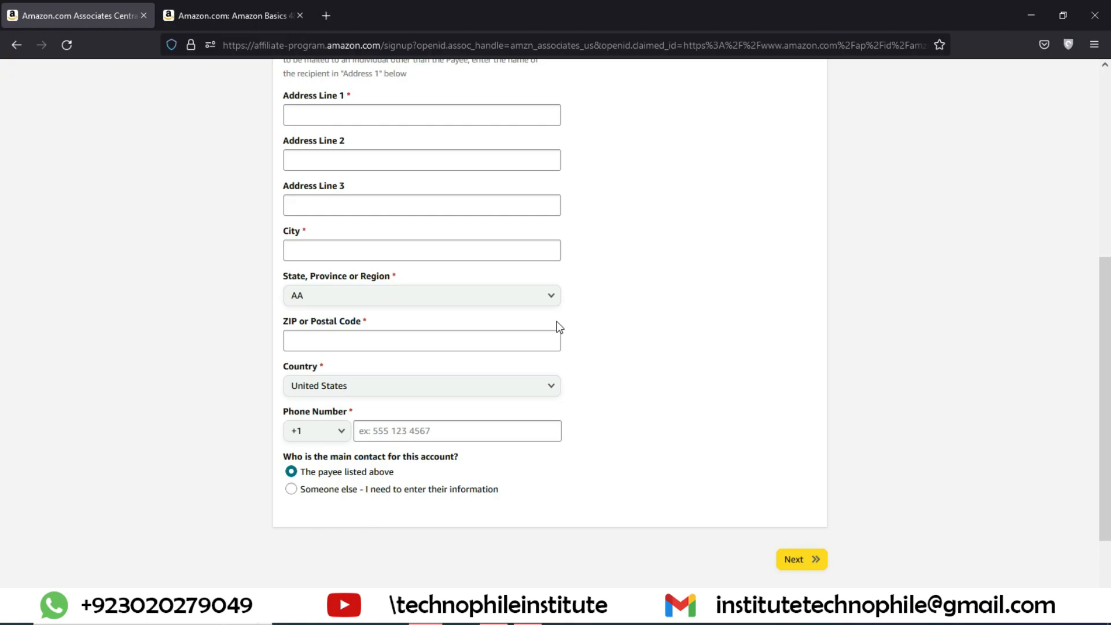
pyautogui.scroll(4, 558, 327)
pyautogui.click(315, 185)
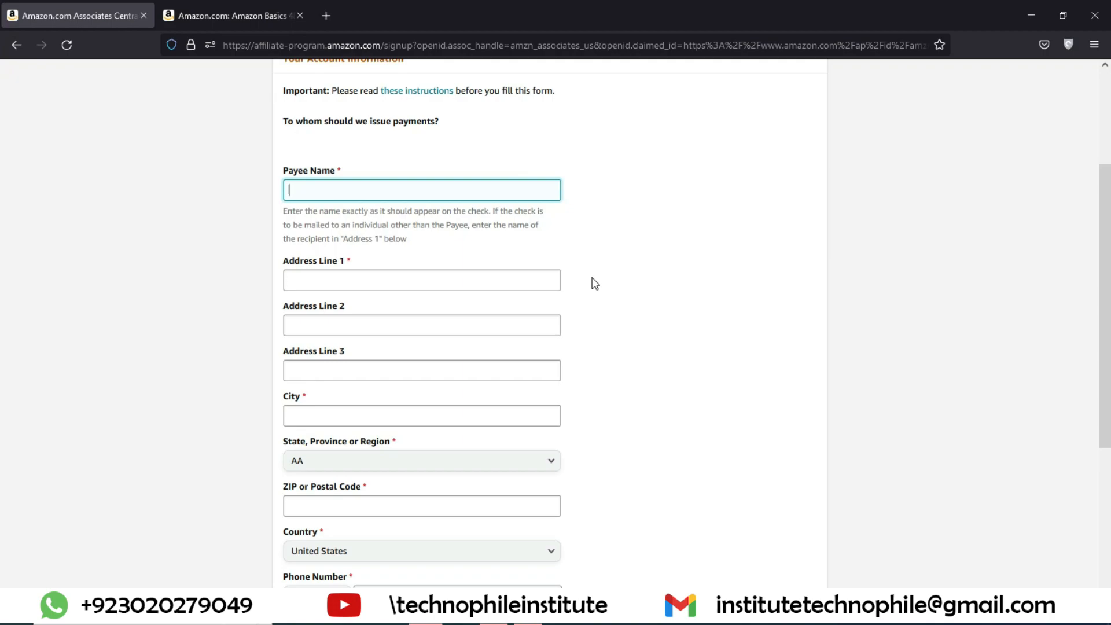
# Select Pakistan as the country.
pyautogui.scroll(3, 579, 281)
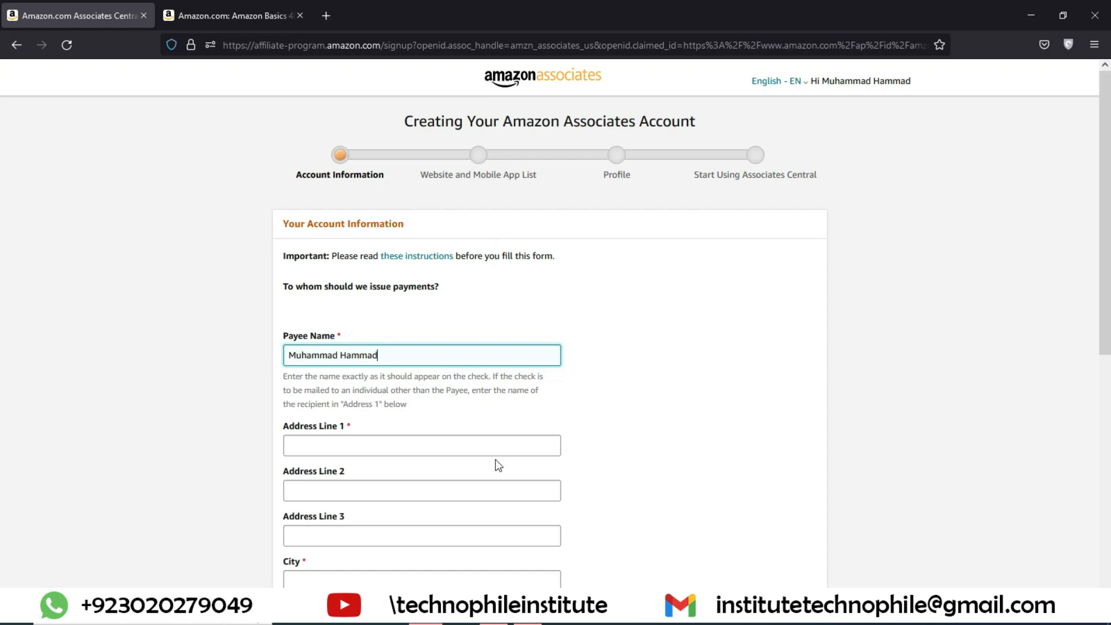
pyautogui.scroll(-3, 495, 460)
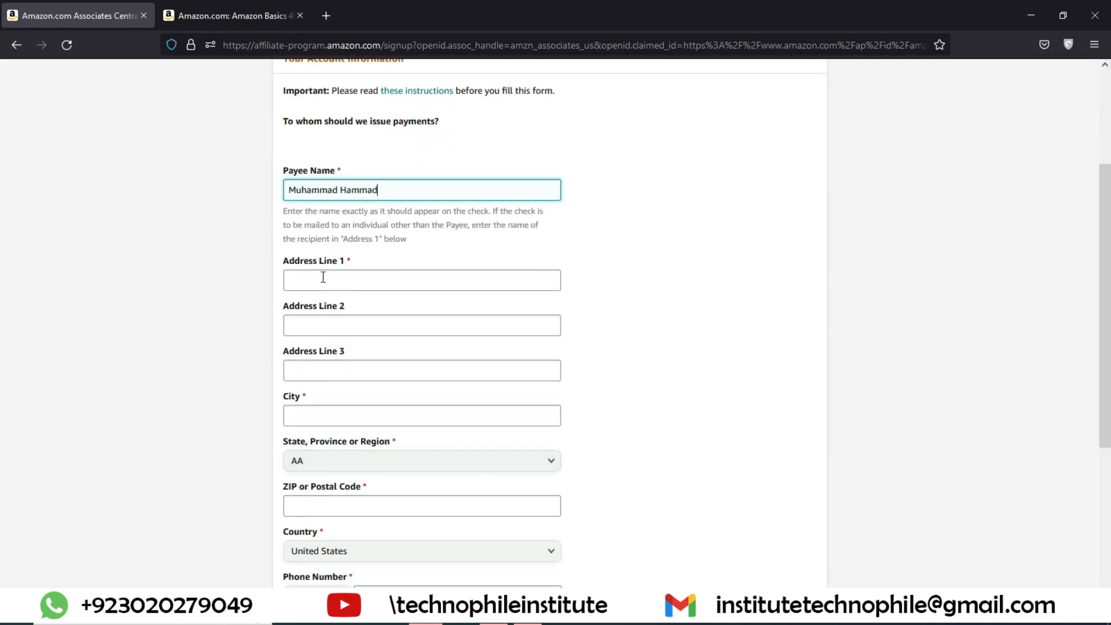
pyautogui.scroll(-2, 388, 522)
pyautogui.click(322, 384)
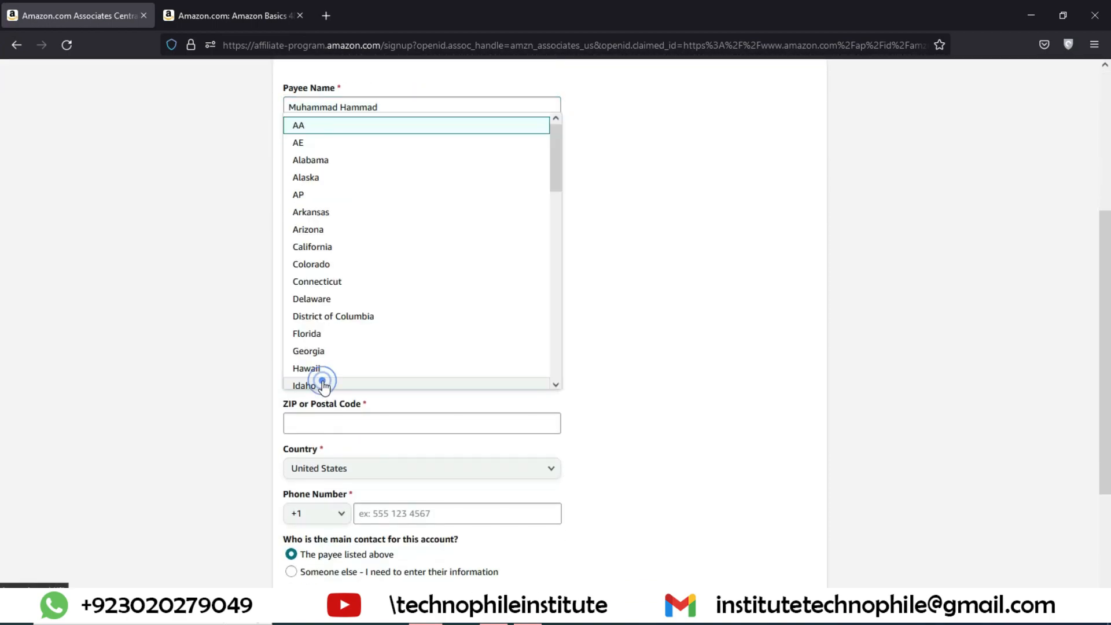
pyautogui.scroll(-9, 322, 383)
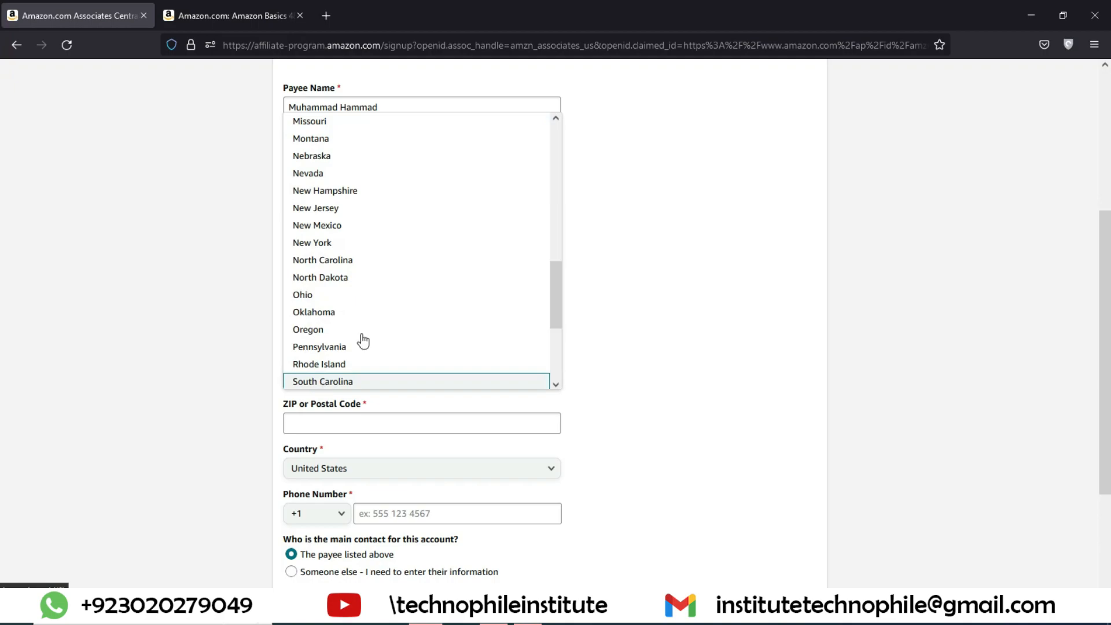
pyautogui.click(641, 348)
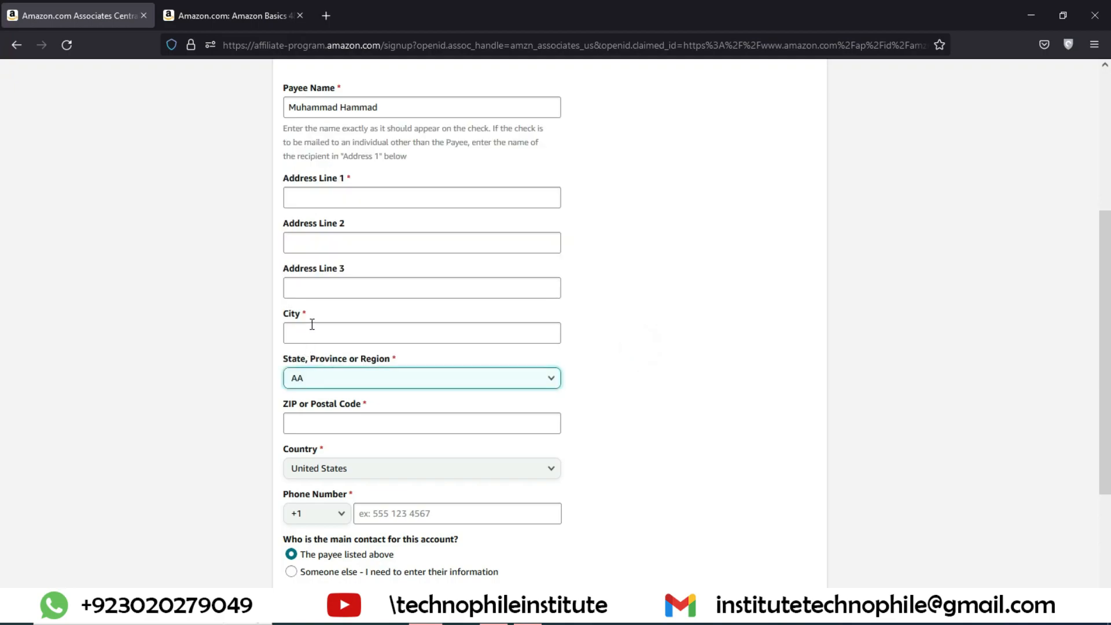
pyautogui.click(415, 376)
pyautogui.scroll(-12, 376, 414)
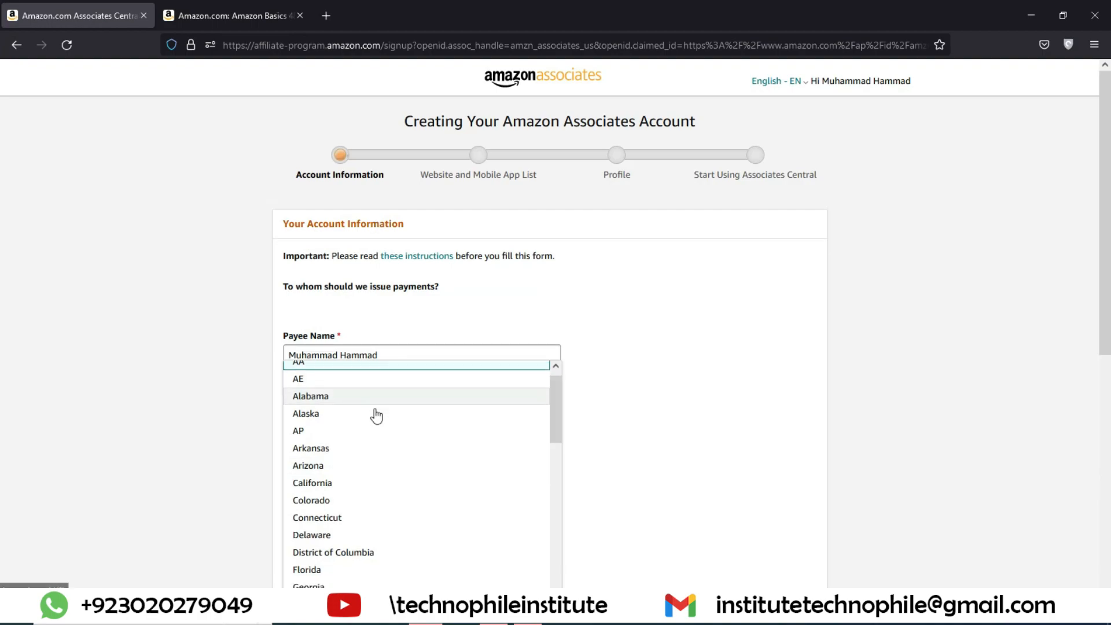
pyautogui.click(780, 477)
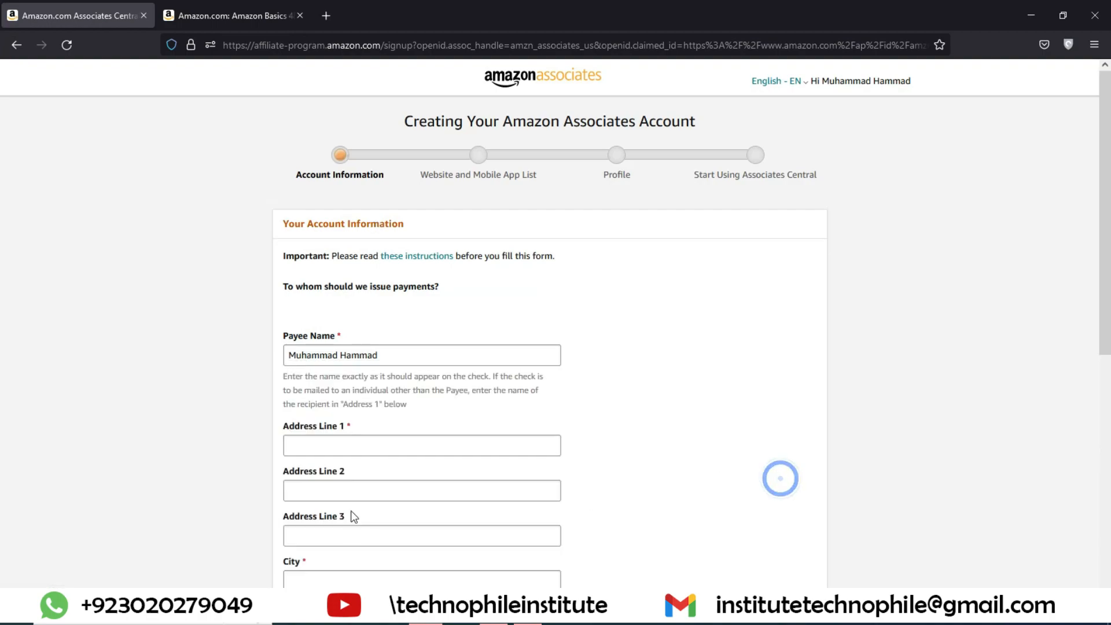
pyautogui.scroll(-6, 349, 513)
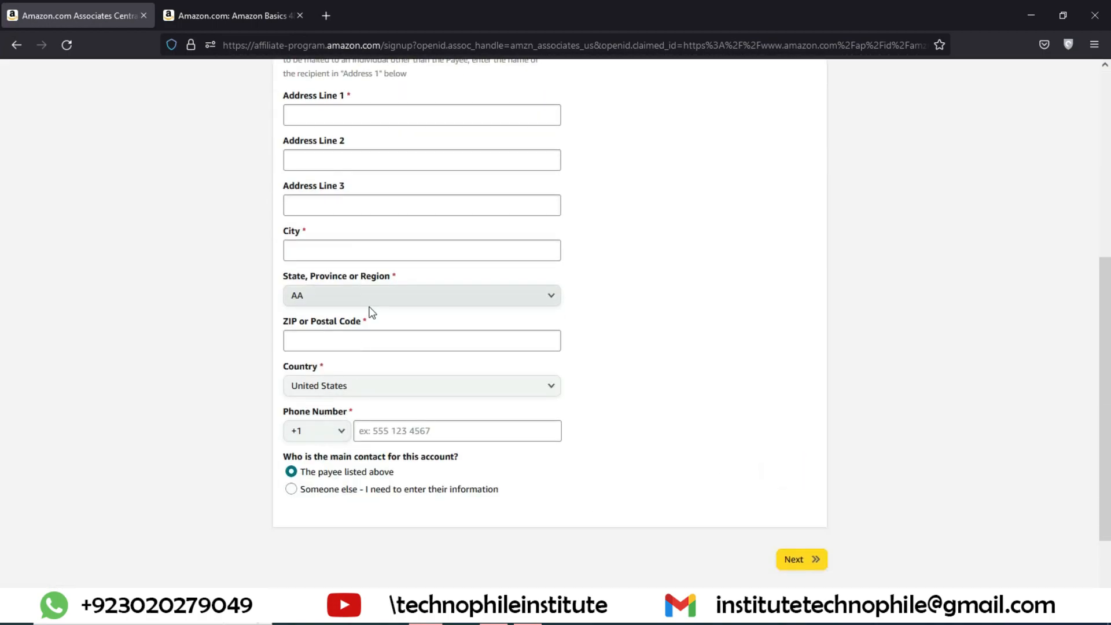
pyautogui.click(318, 389)
pyautogui.scroll(4, 355, 263)
pyautogui.click(350, 113)
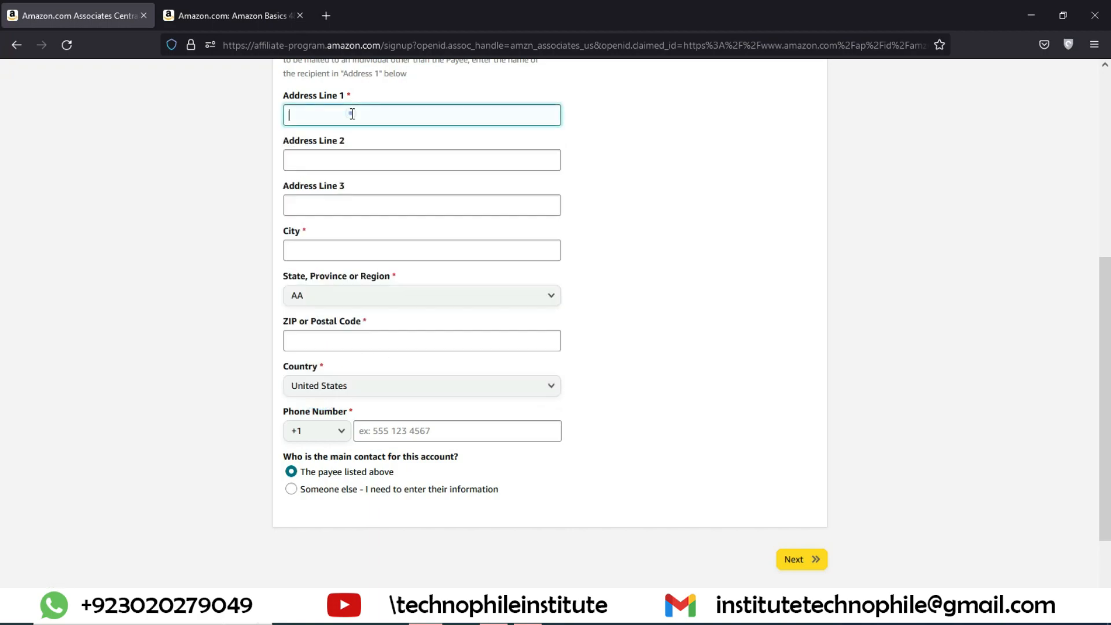
pyautogui.press('p')
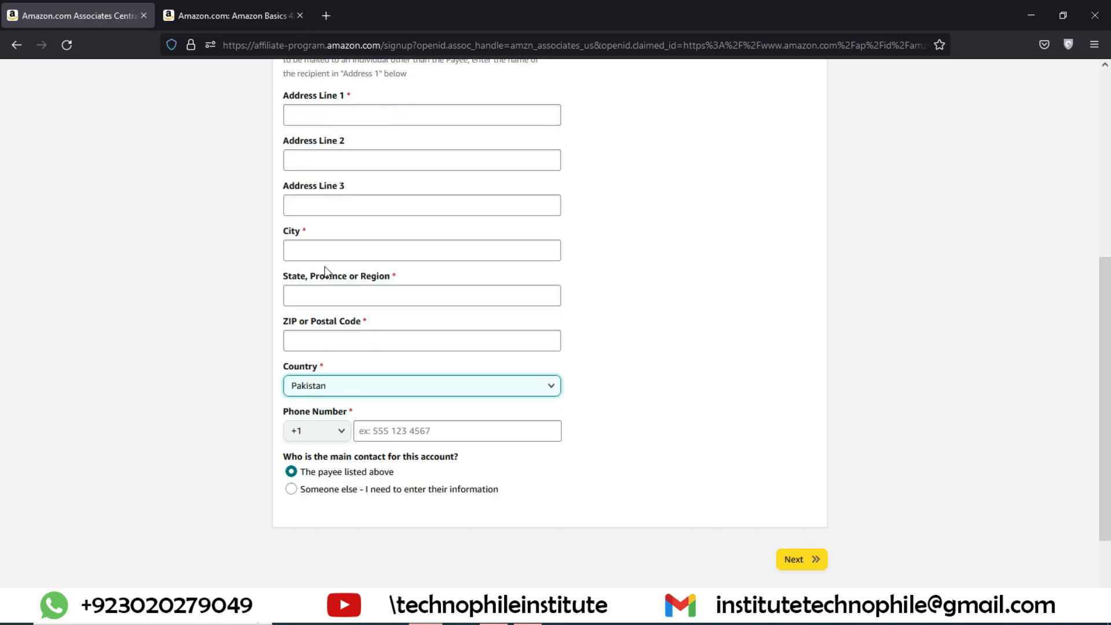
# Enter province Sindh, city Karachi, phone code +92 and the phone number.
pyautogui.click(337, 291)
pyautogui.write('s')
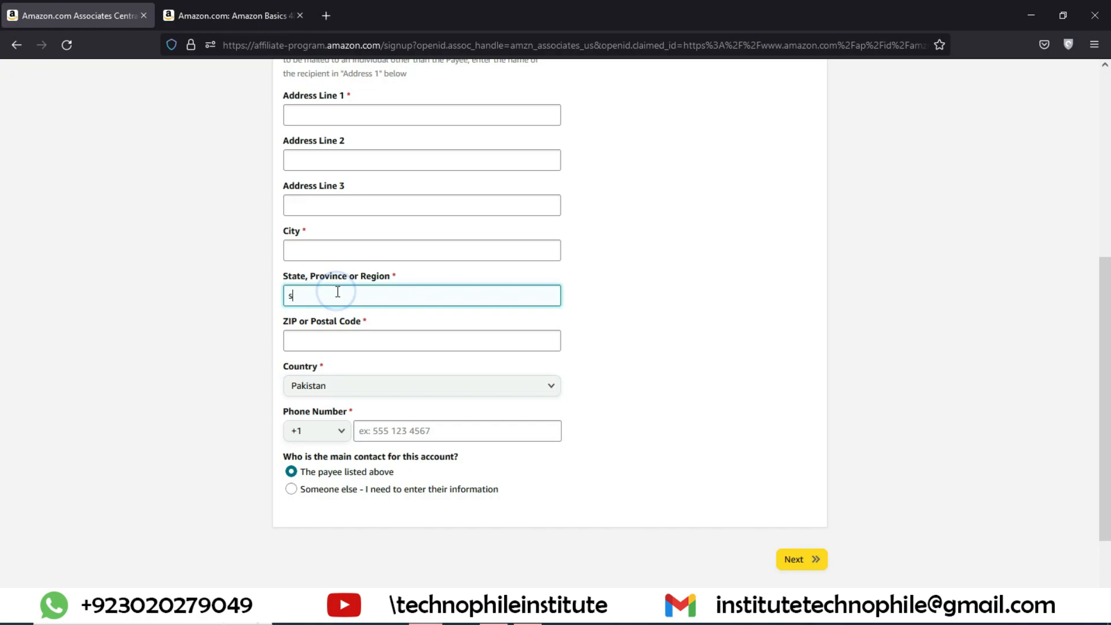
pyautogui.write('indh')
pyautogui.click(327, 243)
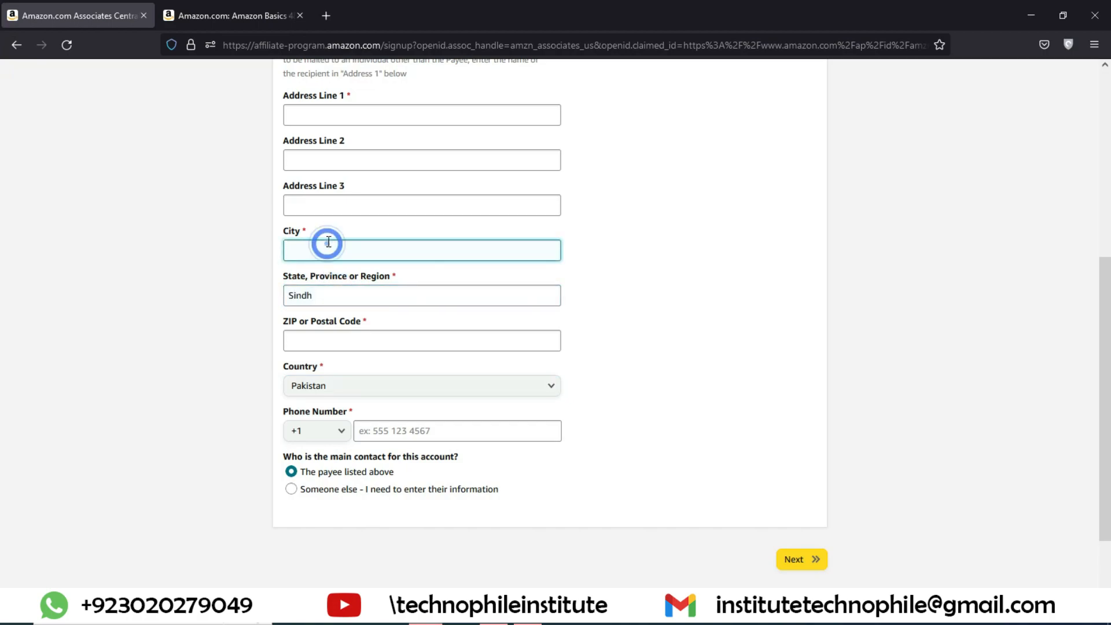
pyautogui.write('karachi')
pyautogui.click(302, 433)
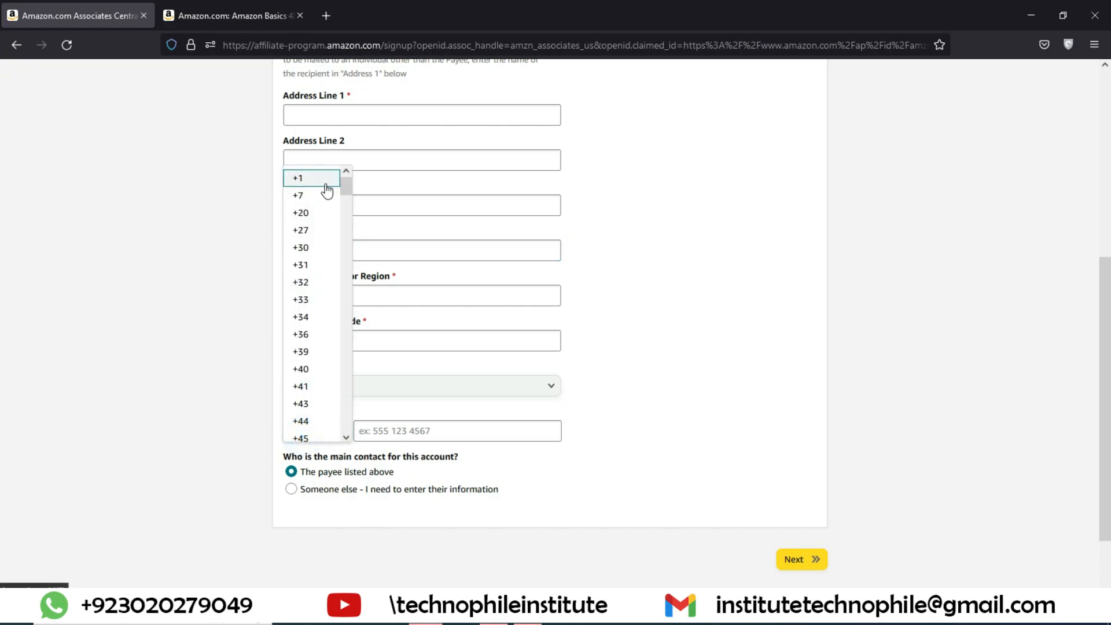
pyautogui.write('+92')
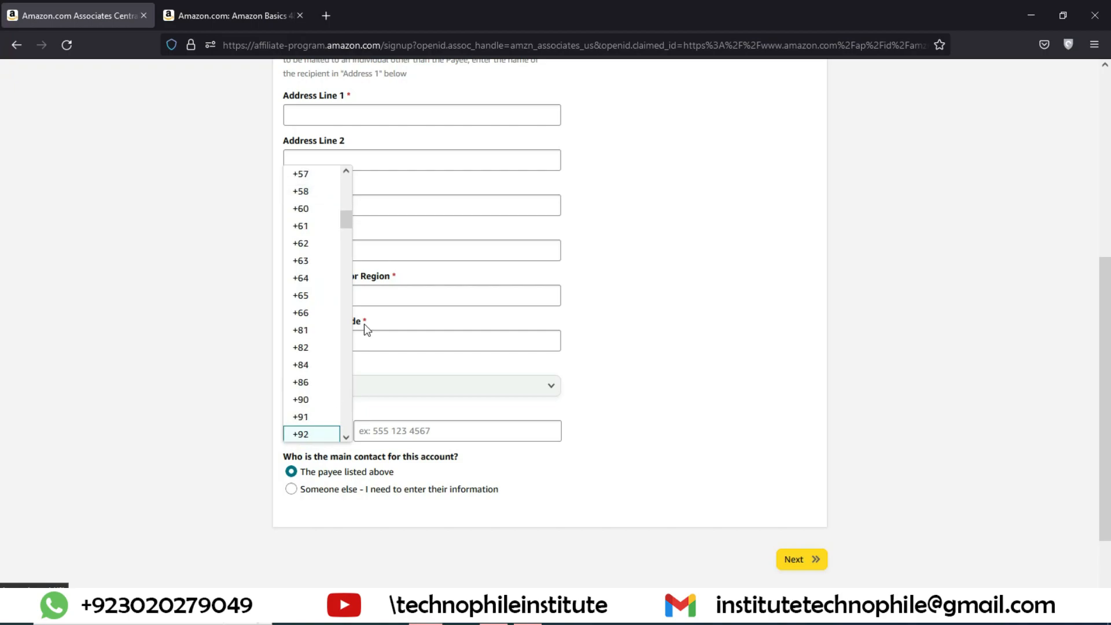
pyautogui.press('Return')
pyautogui.click(421, 422)
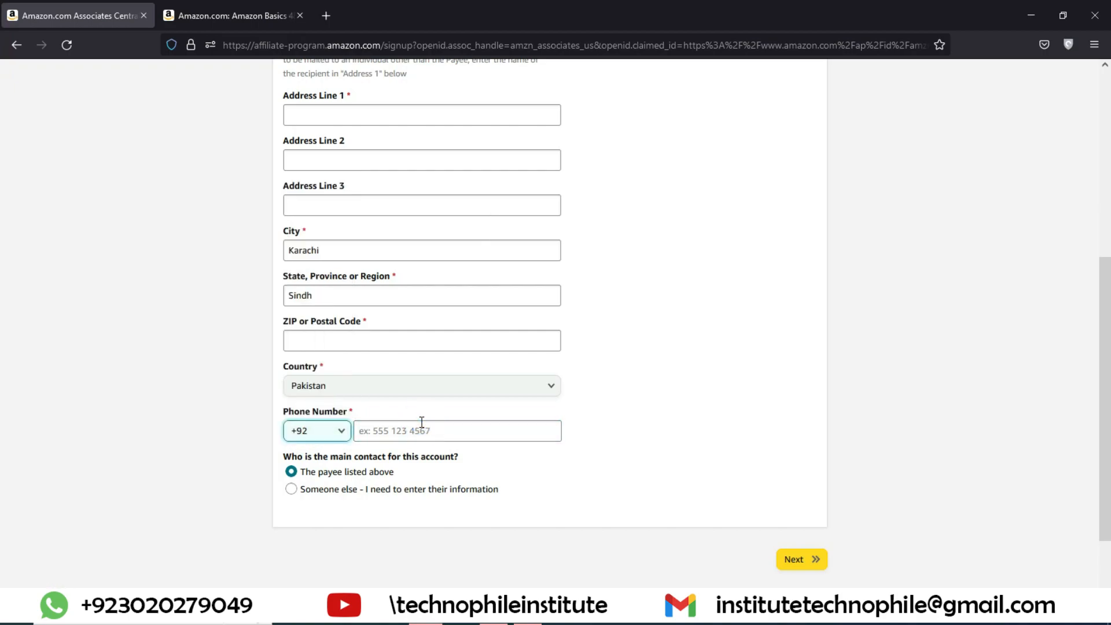
pyautogui.press('Tab')
pyautogui.click(422, 422)
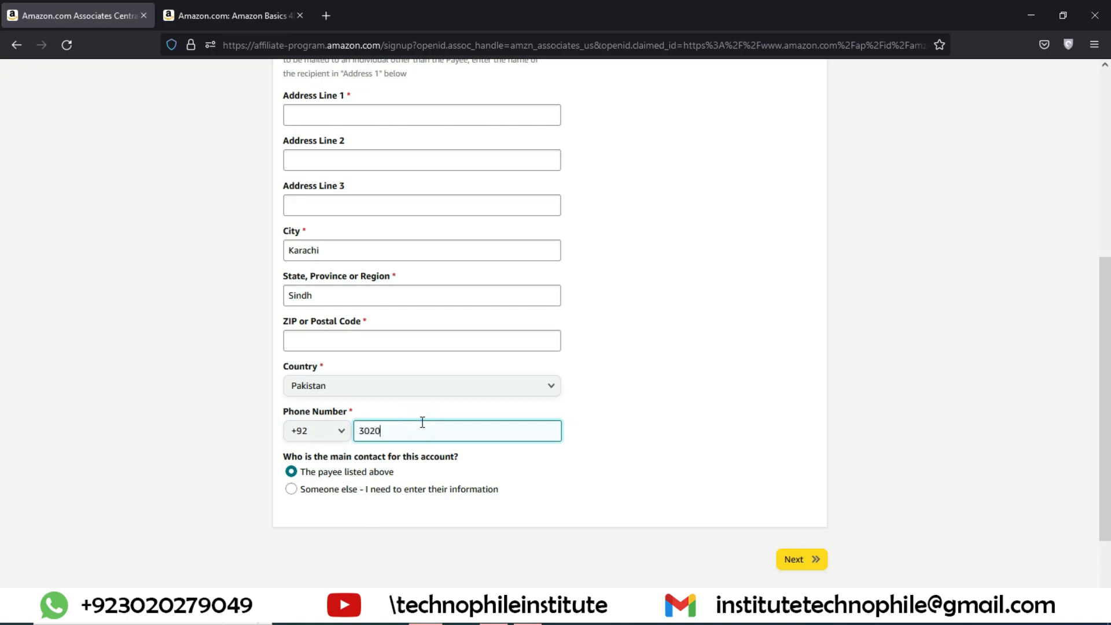
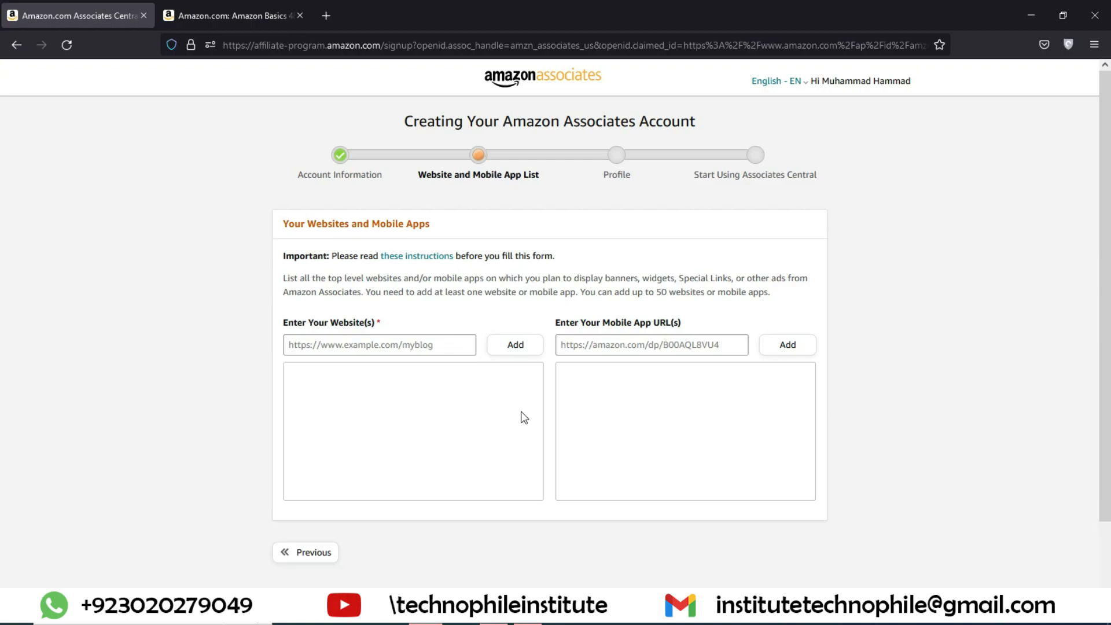
pyautogui.click(646, 346)
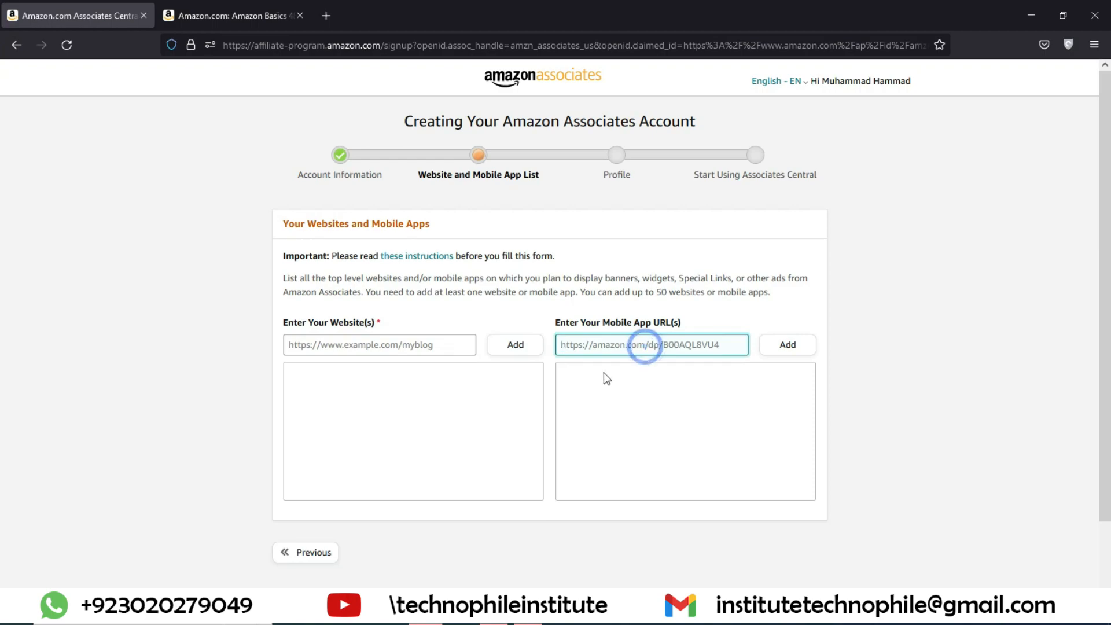
pyautogui.click(395, 347)
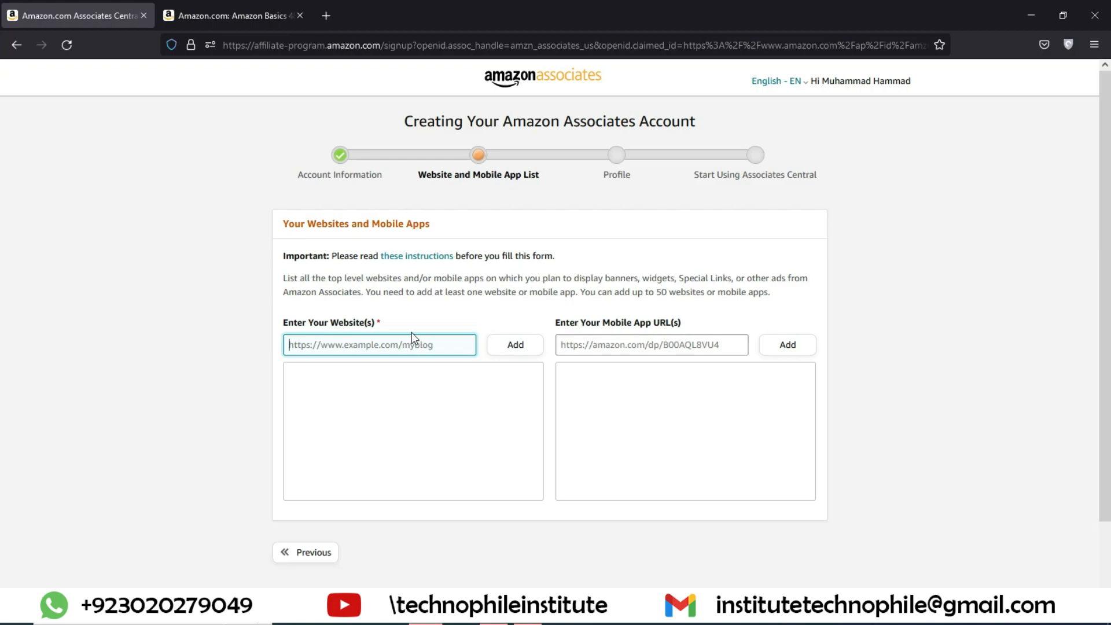
# Open the CricMed Facebook page in a new tab, then return to the Associates signup tab.
pyautogui.click(334, 17)
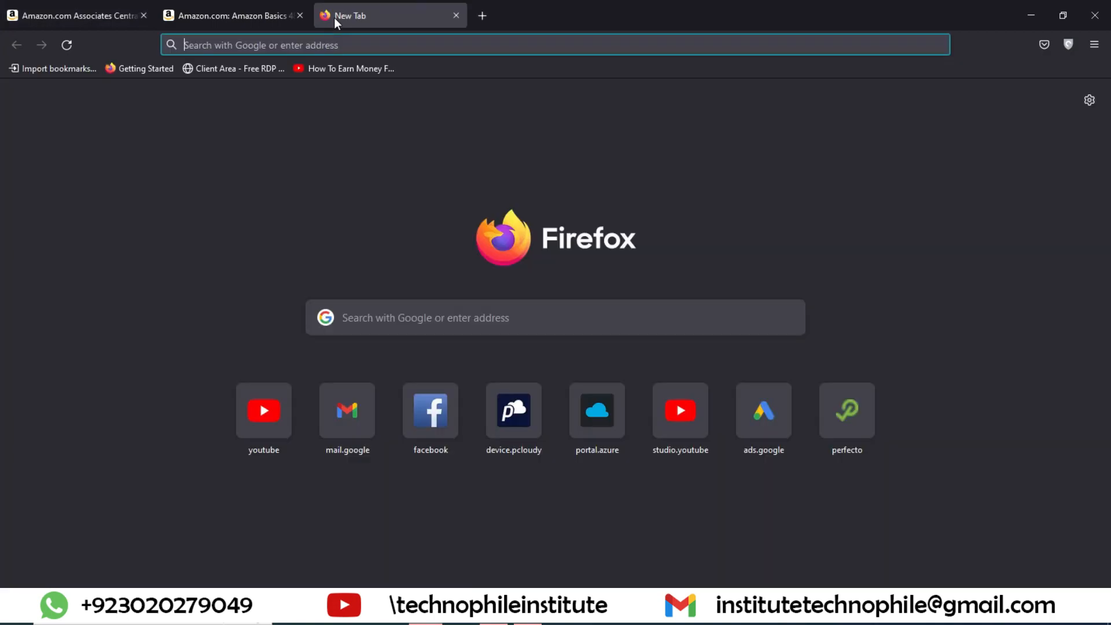
pyautogui.write('fa')
pyautogui.click(287, 90)
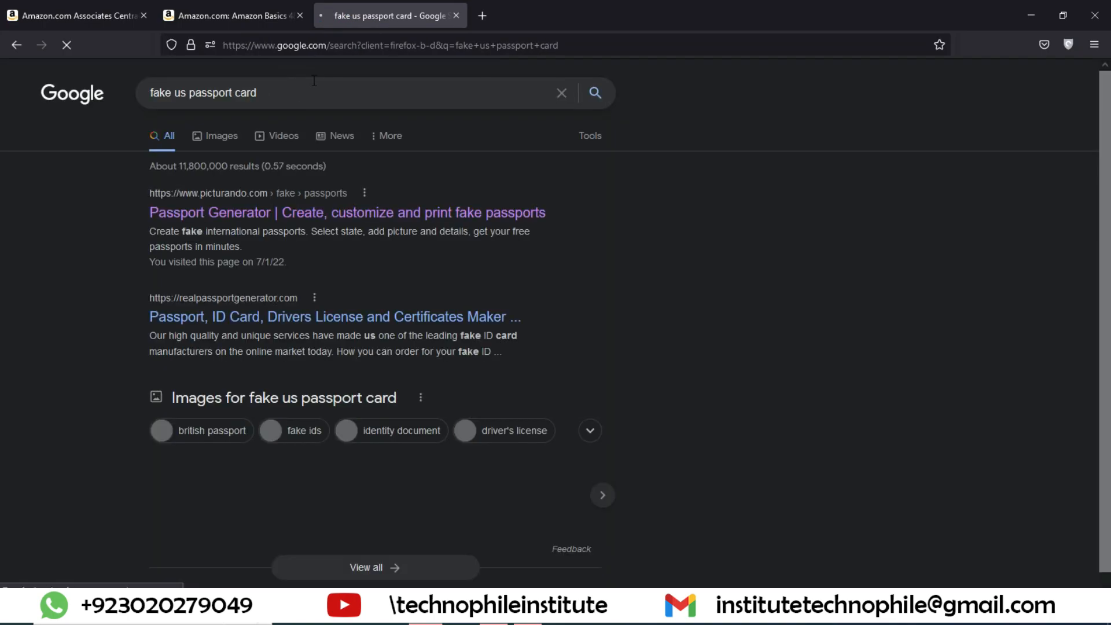
pyautogui.click(345, 38)
pyautogui.write('facebook.com/officialcricmed')
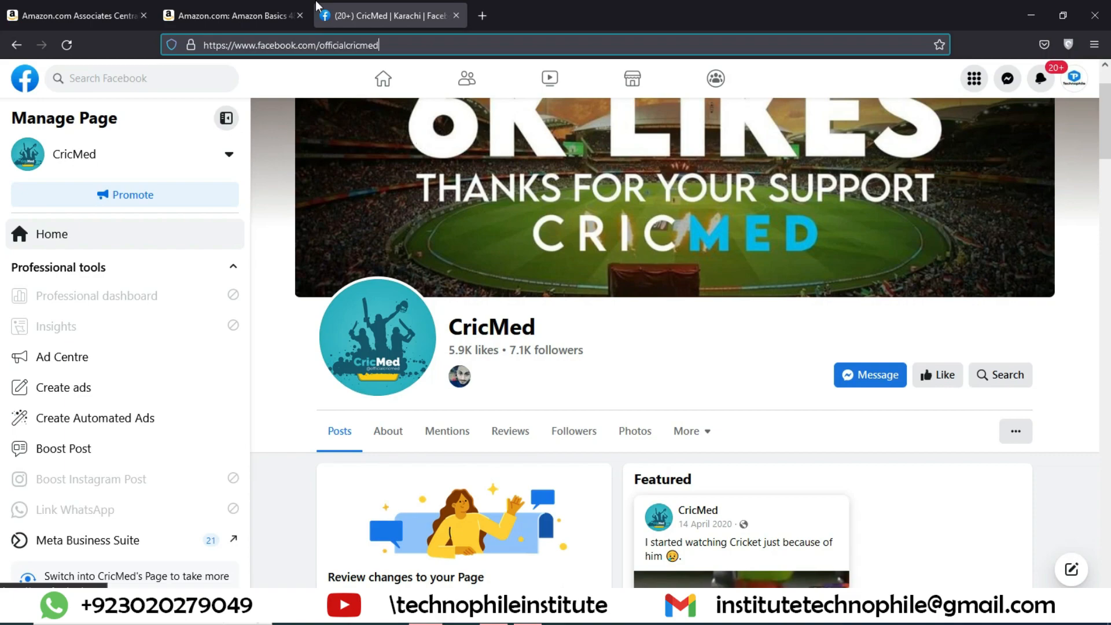
pyautogui.click(200, 8)
pyautogui.scroll(2, 268, 300)
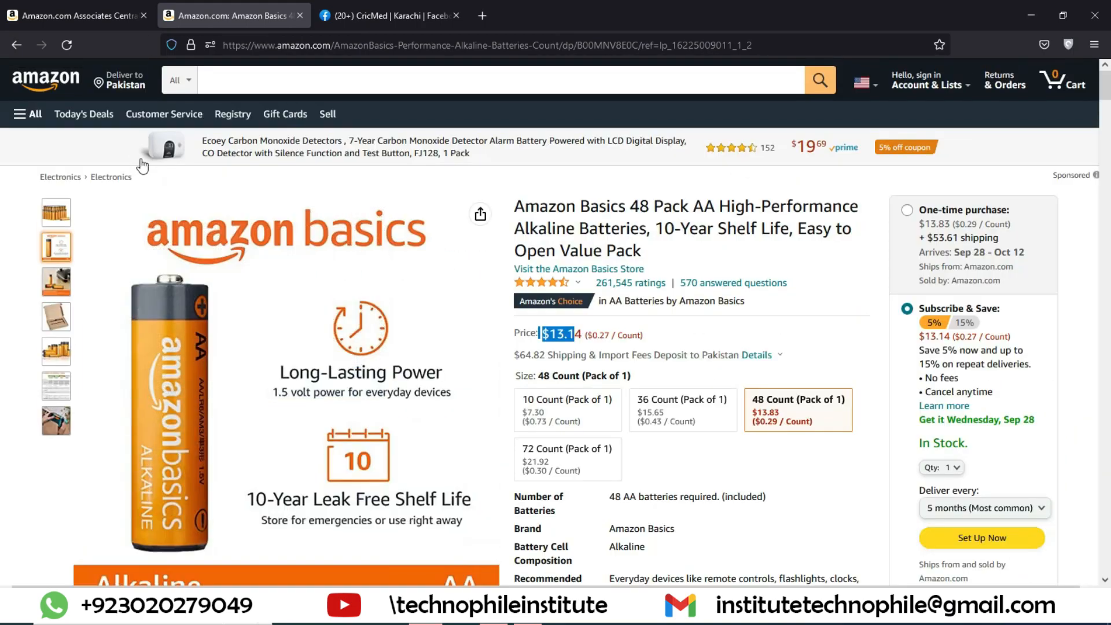
pyautogui.click(401, 2)
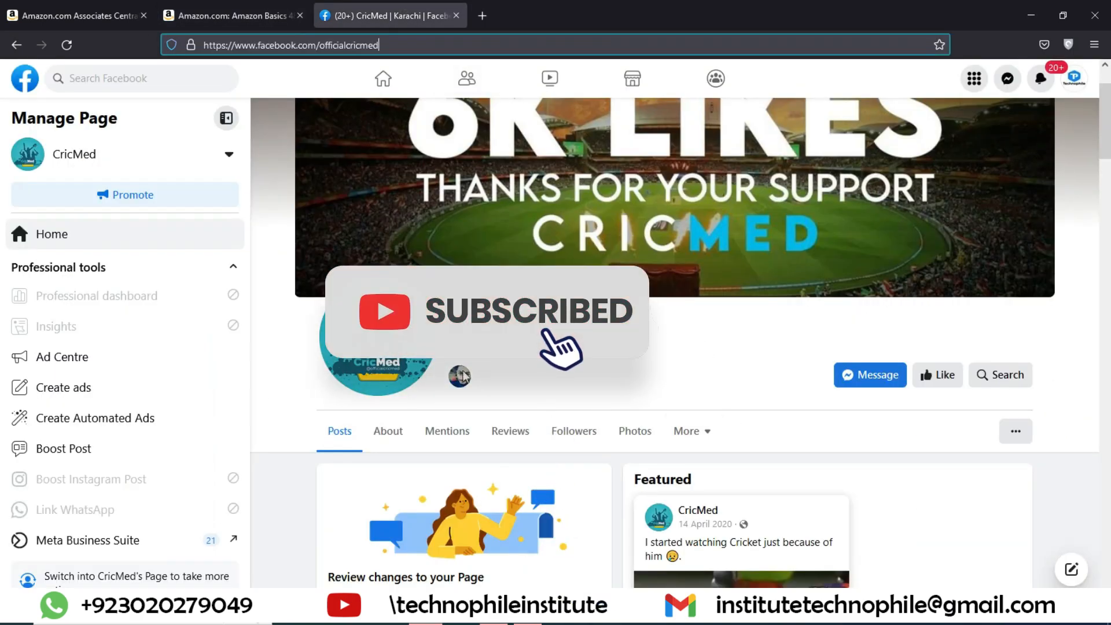
pyautogui.click(34, 5)
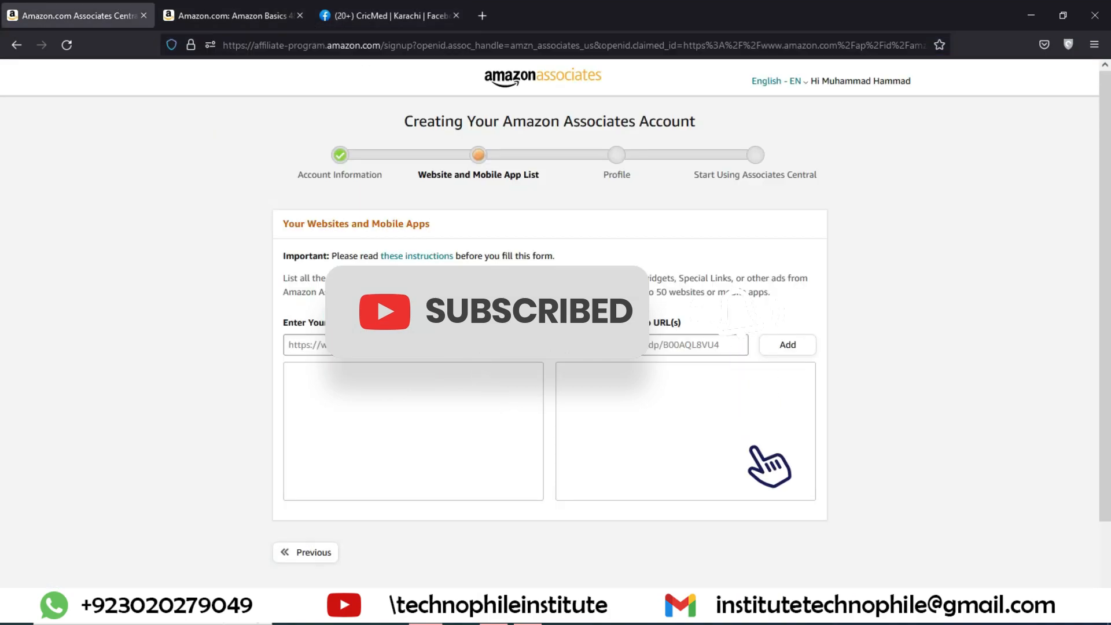
# Add the pasted CricMed Facebook URL as a website, answer No to under-13, and confirm.
pyautogui.click(417, 346)
pyautogui.write('https://www.facebook.com/officialcricmed')
pyautogui.click(507, 354)
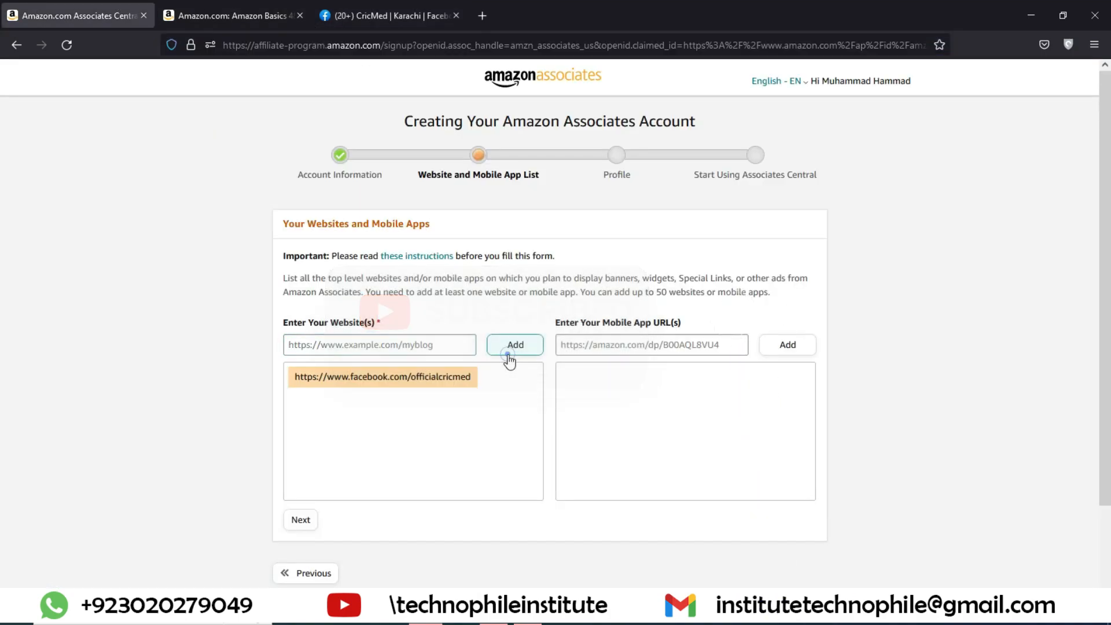
pyautogui.click(300, 519)
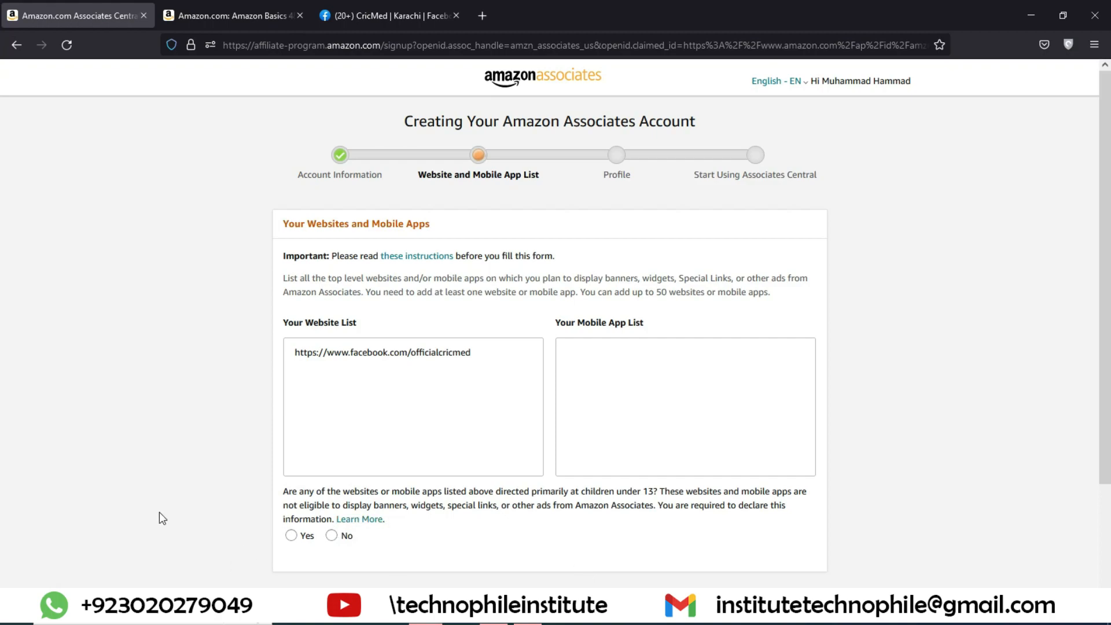
pyautogui.click(334, 534)
pyautogui.scroll(-3, 336, 533)
pyautogui.click(308, 428)
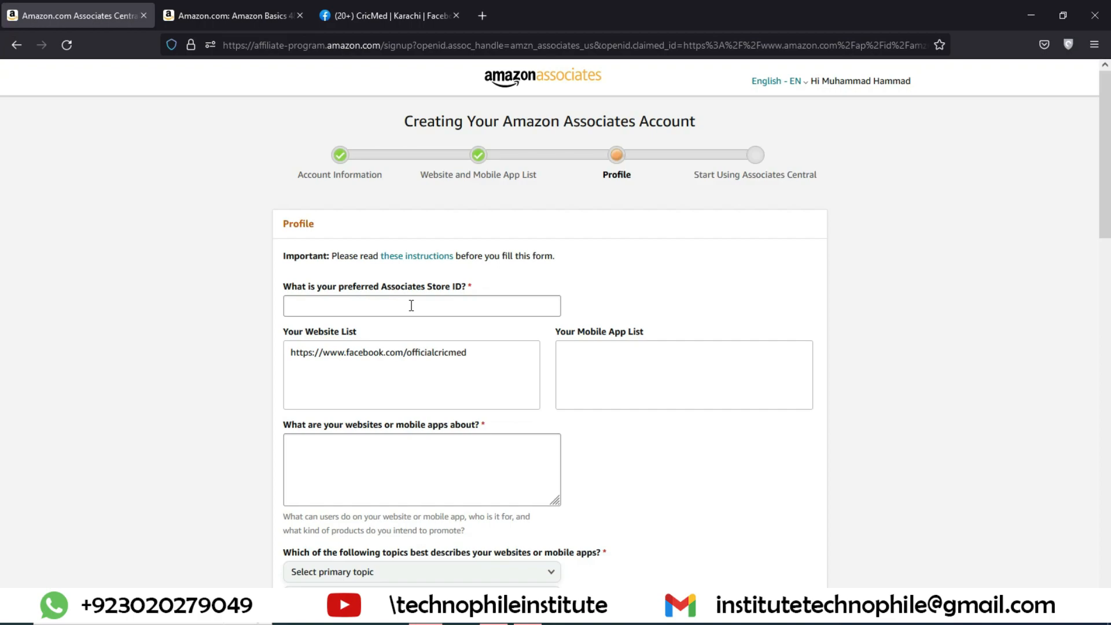
# Enter TECHNOPHILE as the preferred Store ID and CRICKET as the site description.
pyautogui.click(450, 309)
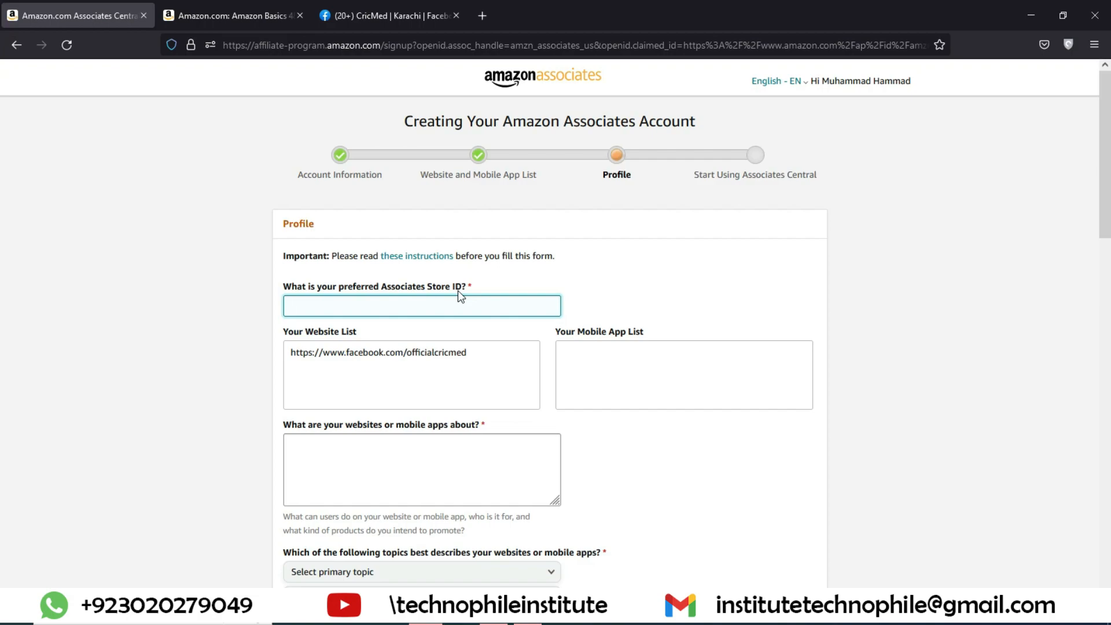
pyautogui.write('TECHNOPHILE')
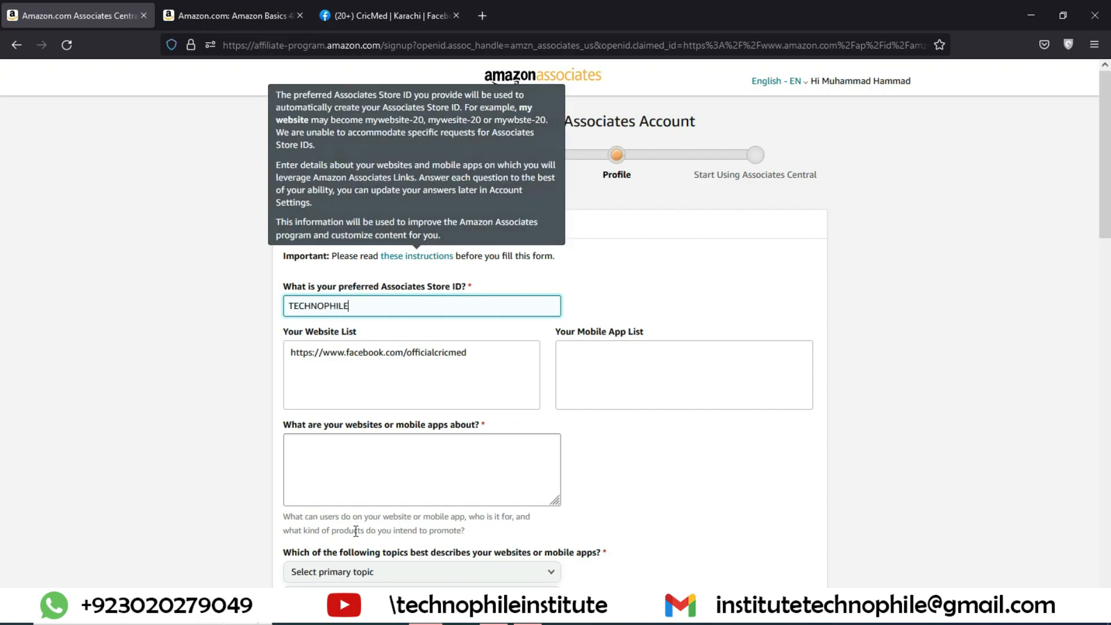
pyautogui.click(338, 446)
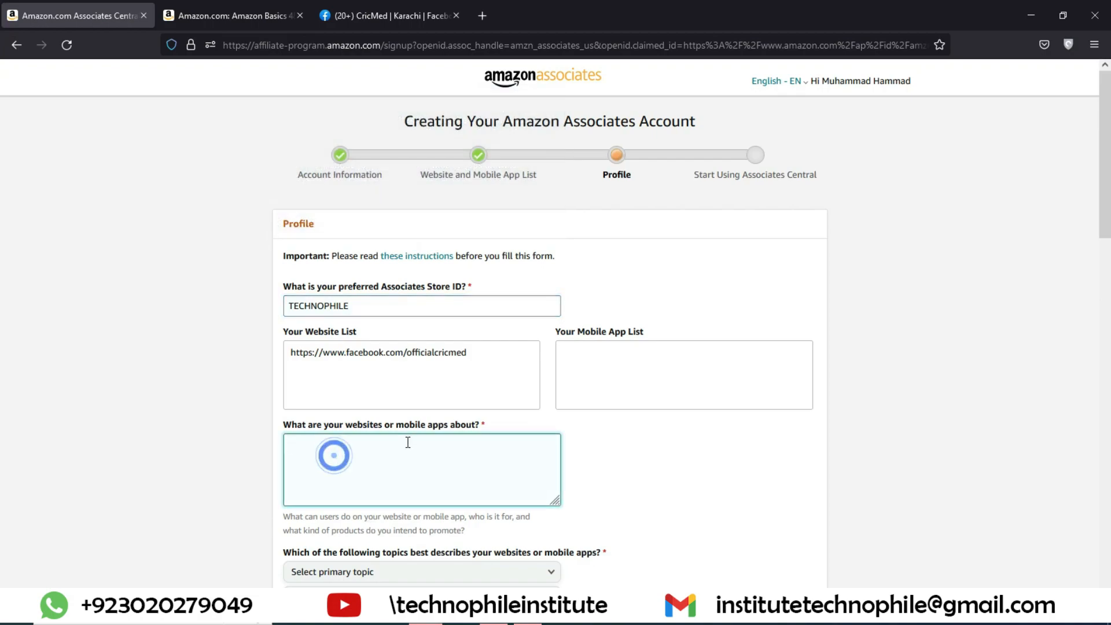
pyautogui.scroll(-2, 506, 378)
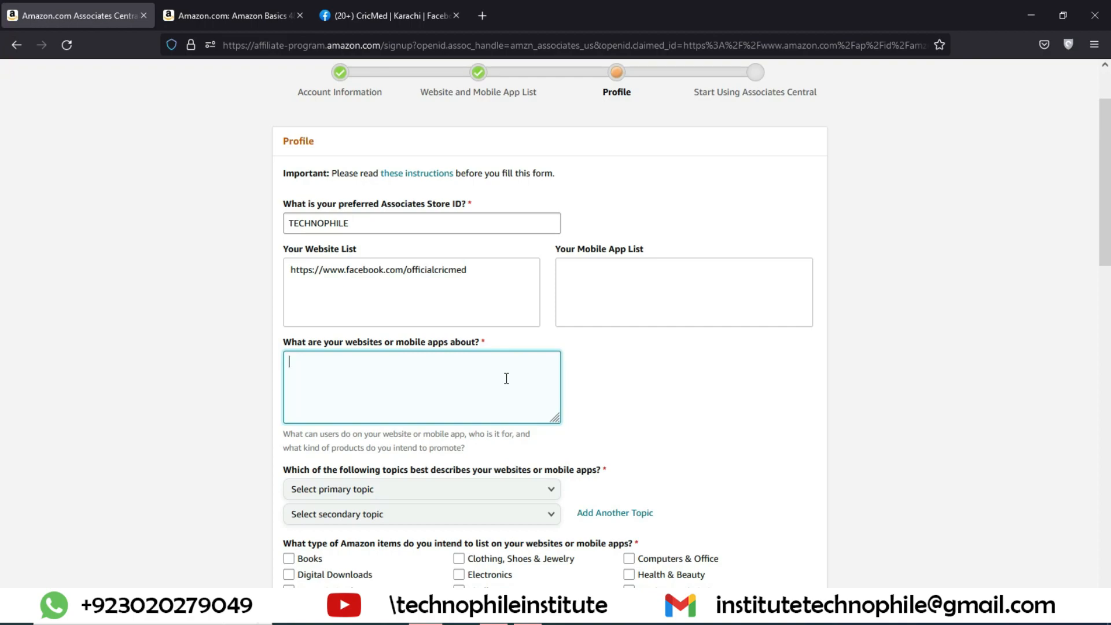
pyautogui.write('CRICKET')
pyautogui.scroll(-2, 605, 411)
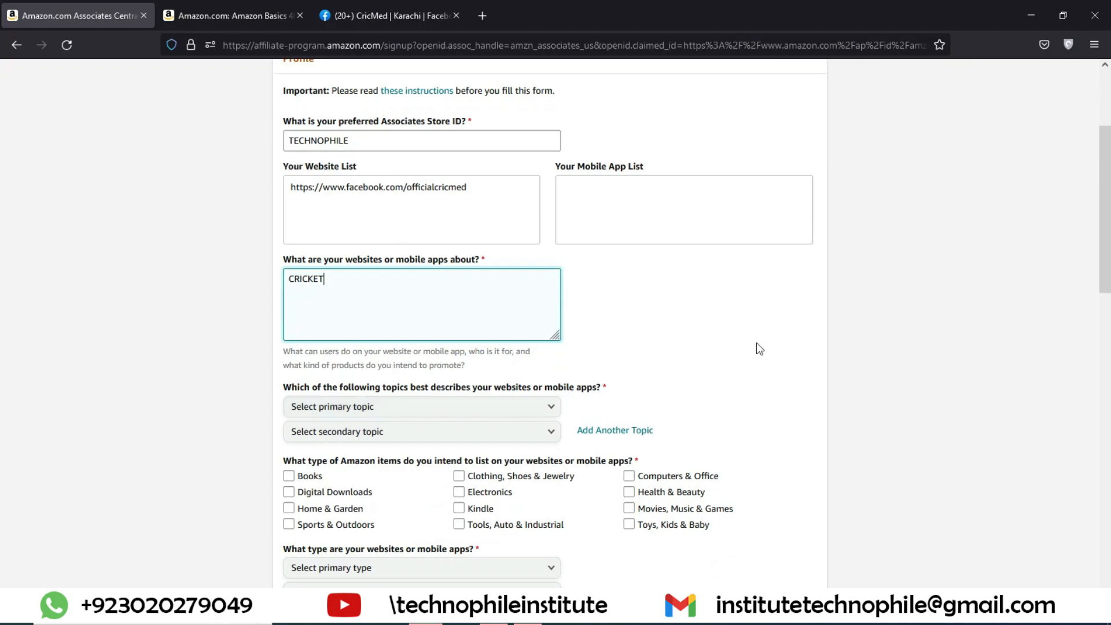
pyautogui.scroll(-2, 756, 343)
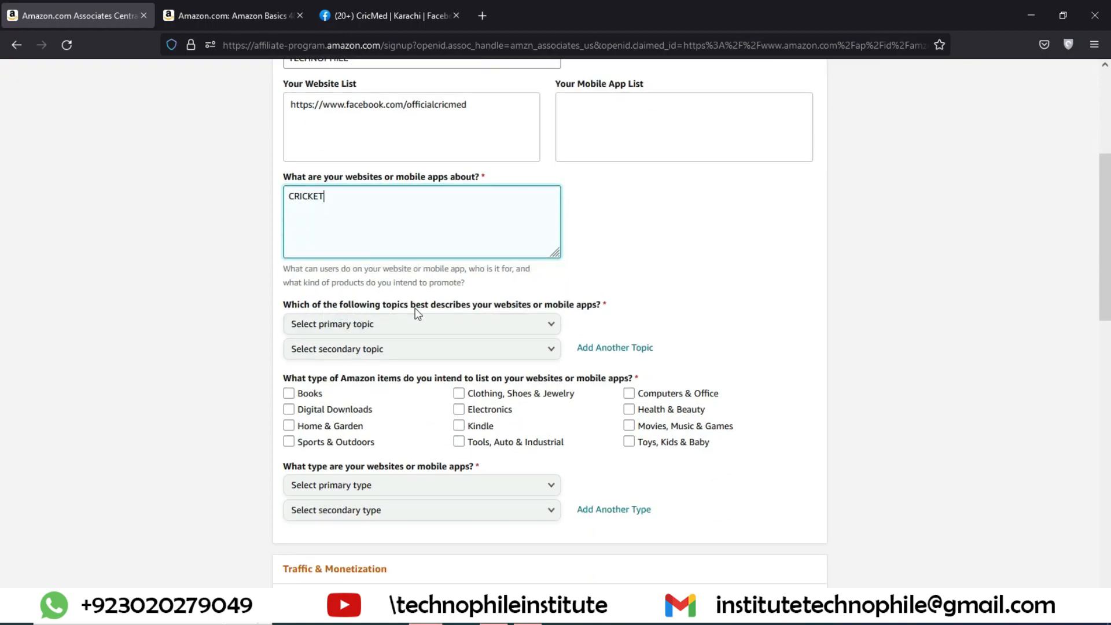
# Set the primary topic to Sports/Fitness/Outdoors and the secondary topic to Gaming.
pyautogui.click(518, 325)
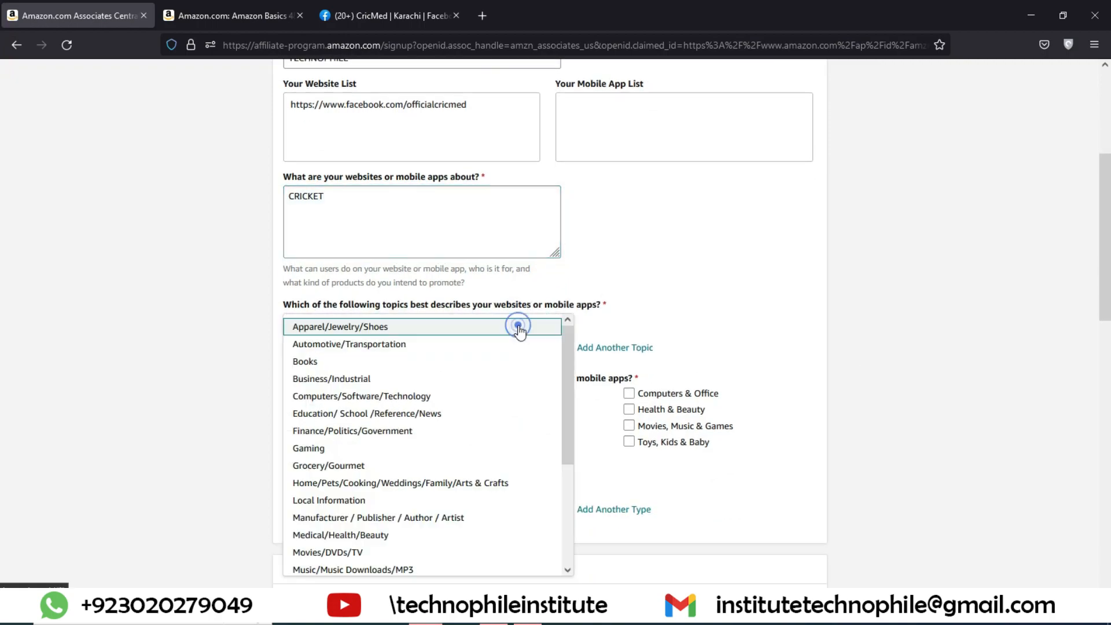
pyautogui.press('s')
pyautogui.press('s')
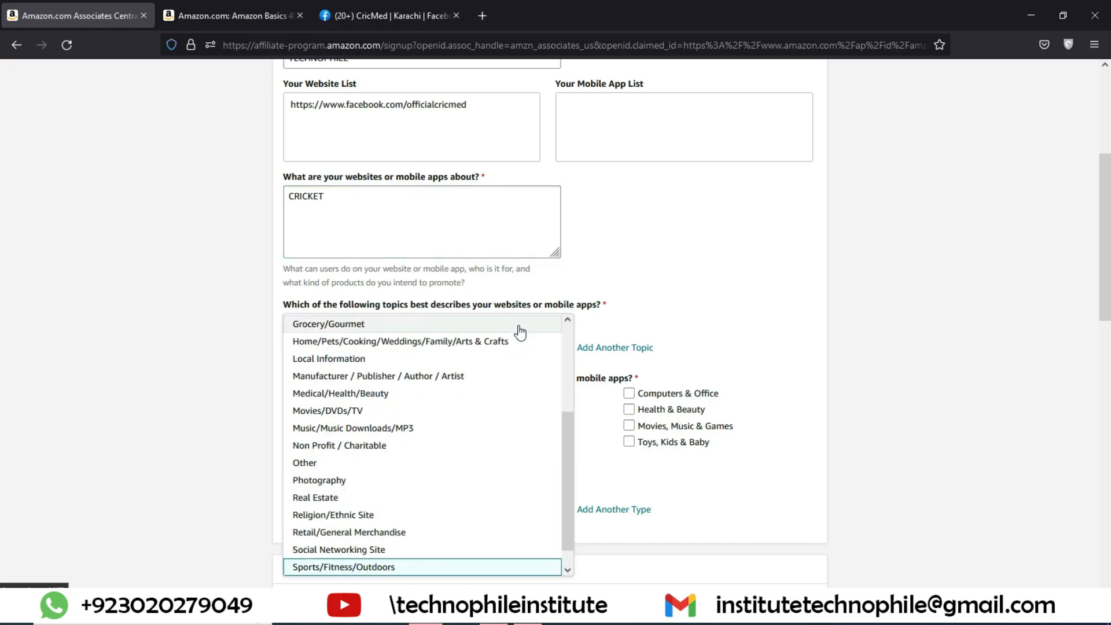
pyautogui.click(346, 568)
pyautogui.click(365, 351)
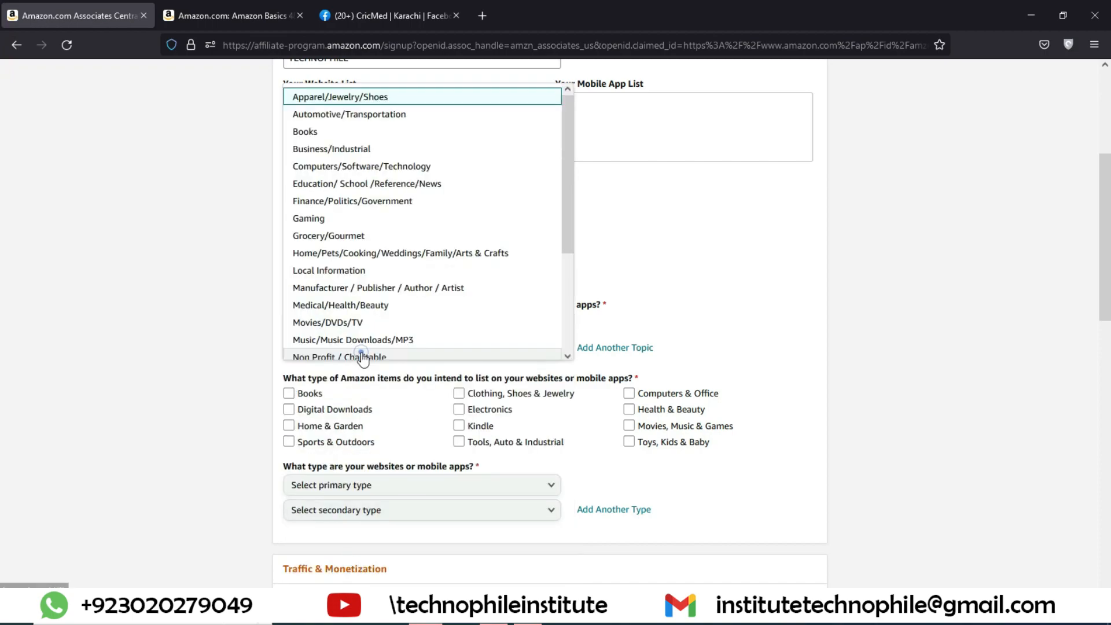
pyautogui.press('c')
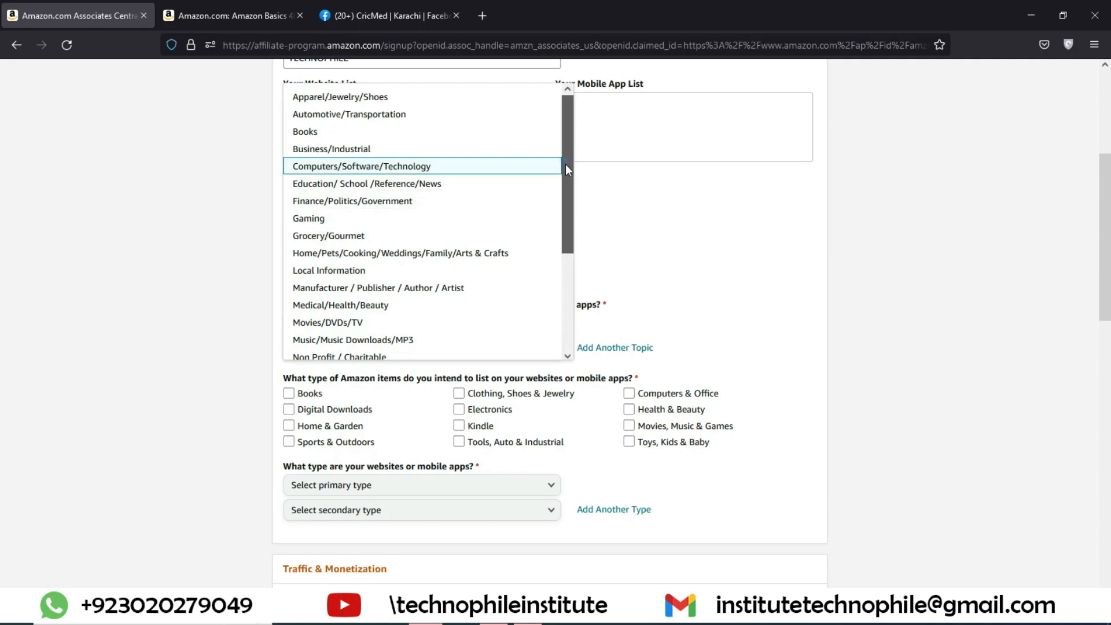
pyautogui.moveTo(565, 168); pyautogui.dragTo(565, 171)
pyautogui.click(304, 213)
# Tick the Sports & Outdoors, Computers & Office, and Movies, Music & Games item types.
pyautogui.scroll(-2, 398, 286)
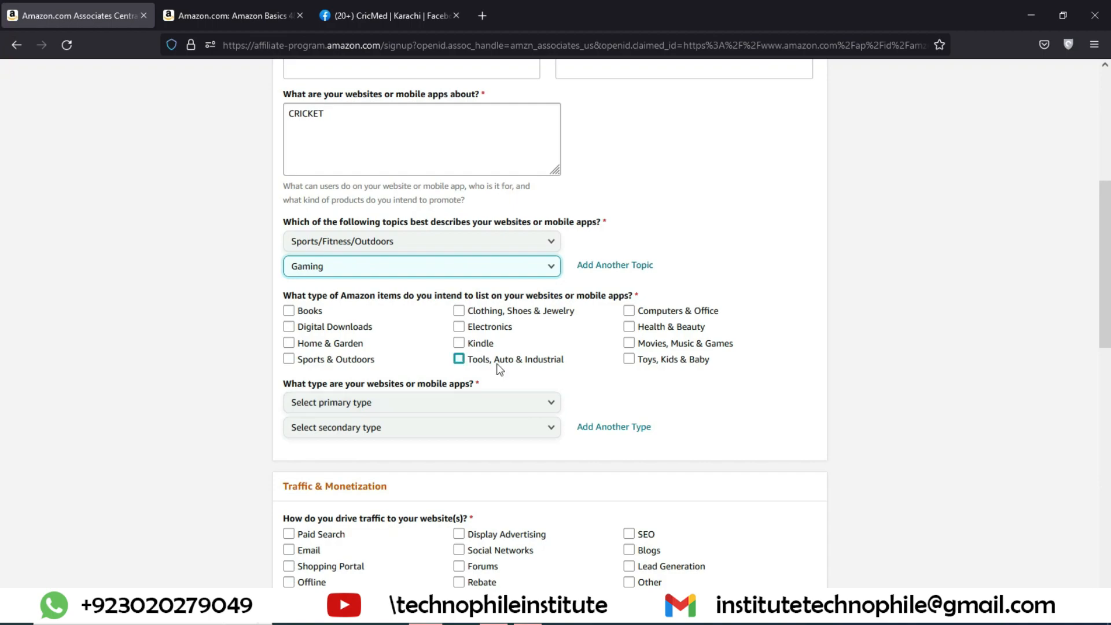
pyautogui.click(349, 362)
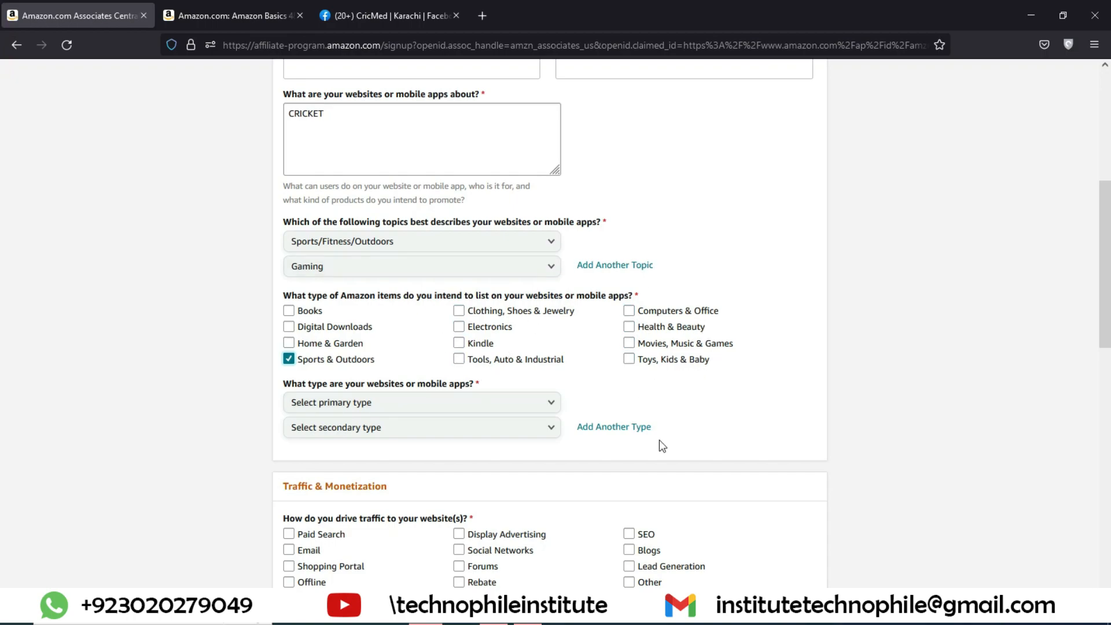
pyautogui.click(689, 313)
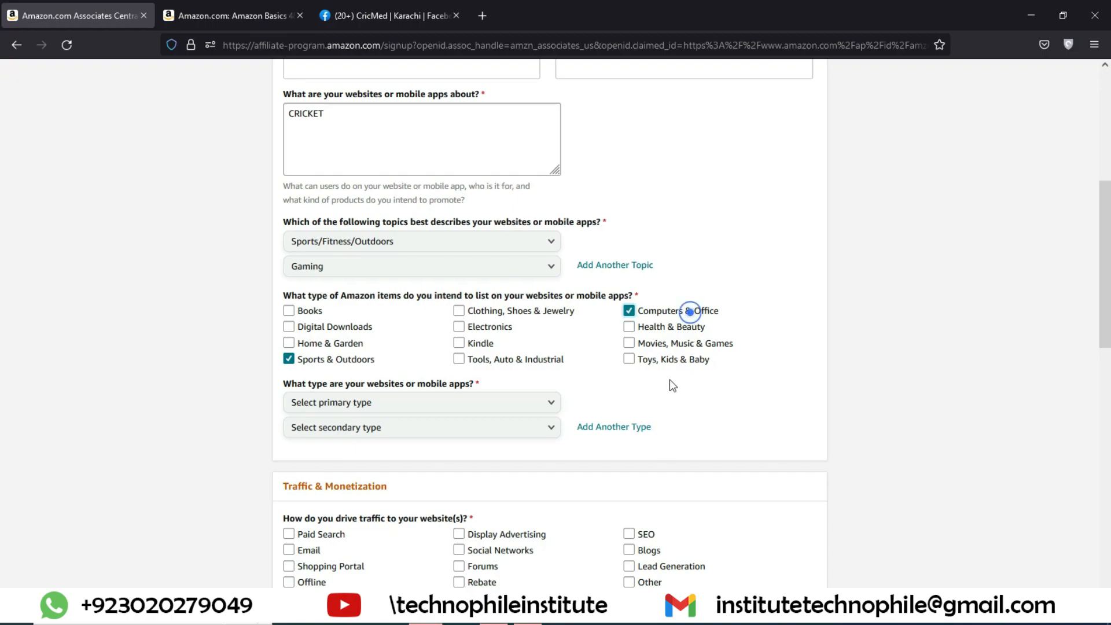
pyautogui.click(692, 345)
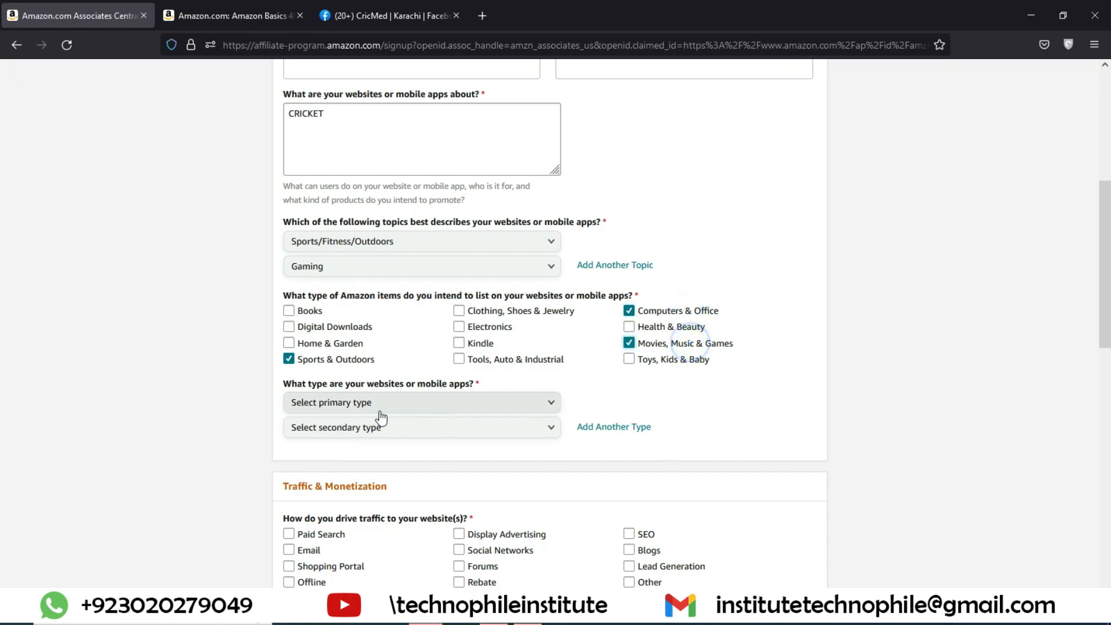
# Choose Blog as both the primary and secondary site type.
pyautogui.click(406, 417)
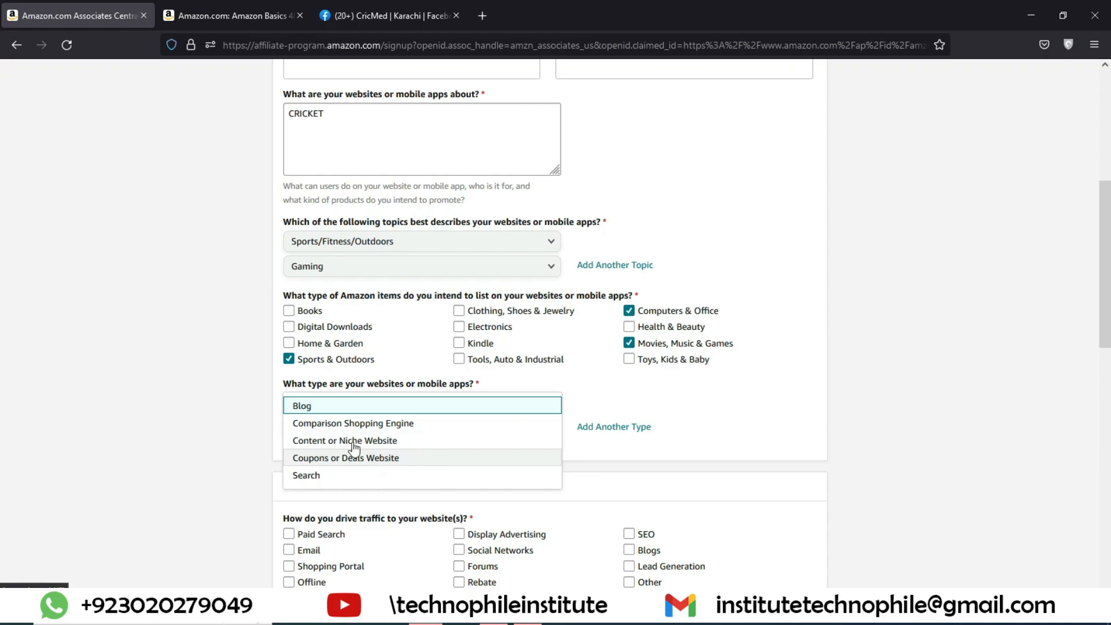
pyautogui.click(423, 403)
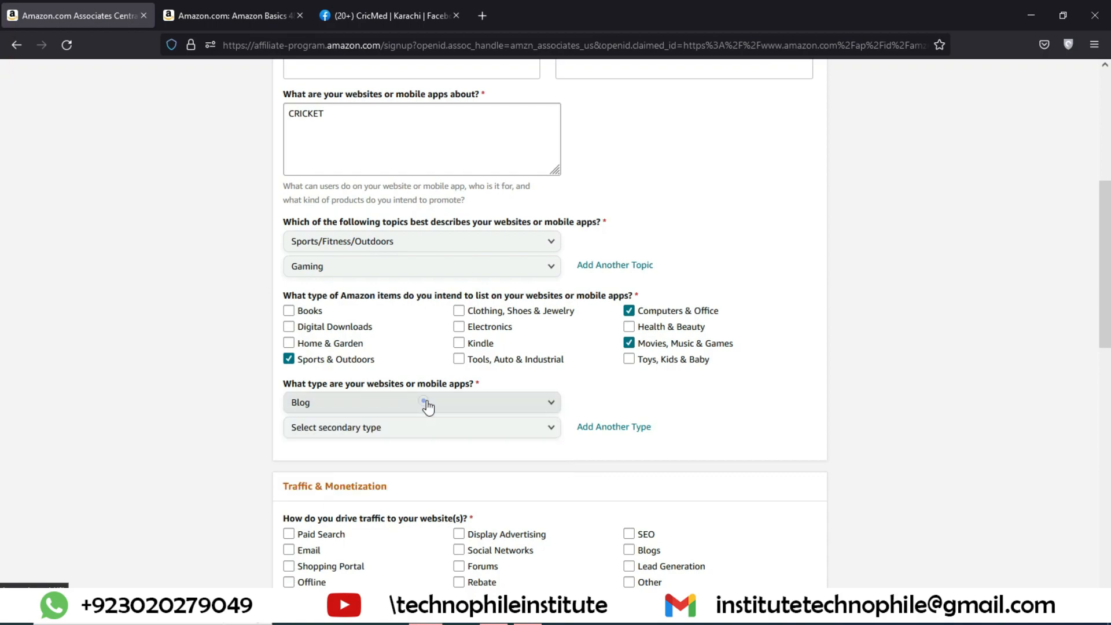
pyautogui.click(393, 429)
pyautogui.click(389, 429)
pyautogui.scroll(-3, 561, 457)
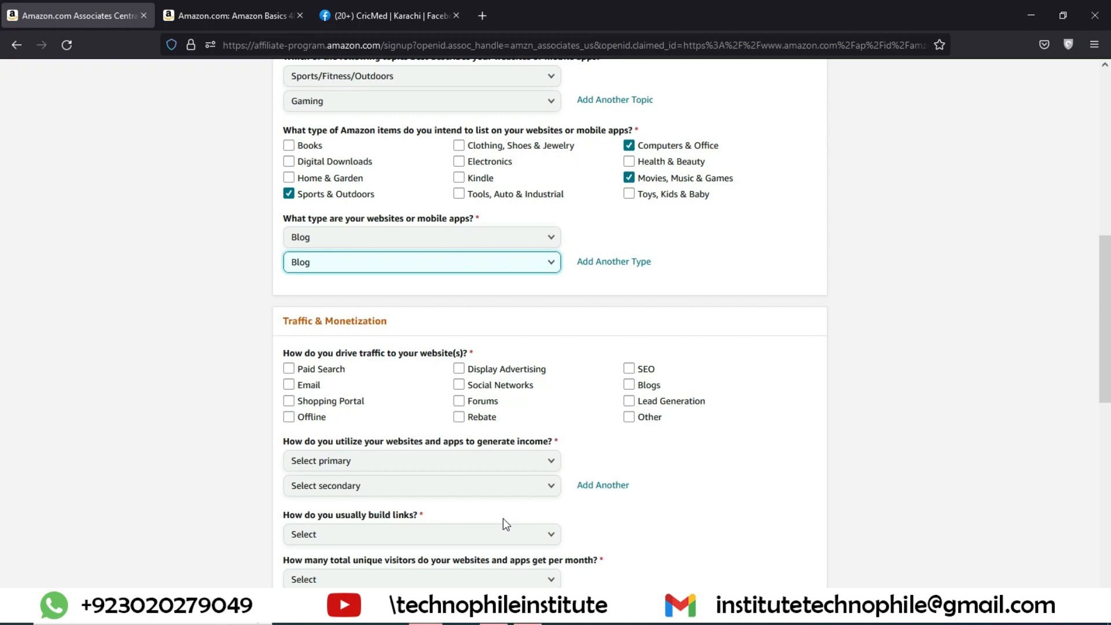
# Mark Social Networks as a traffic source and set both income-method answers to Amazon-only.
pyautogui.scroll(-3, 503, 521)
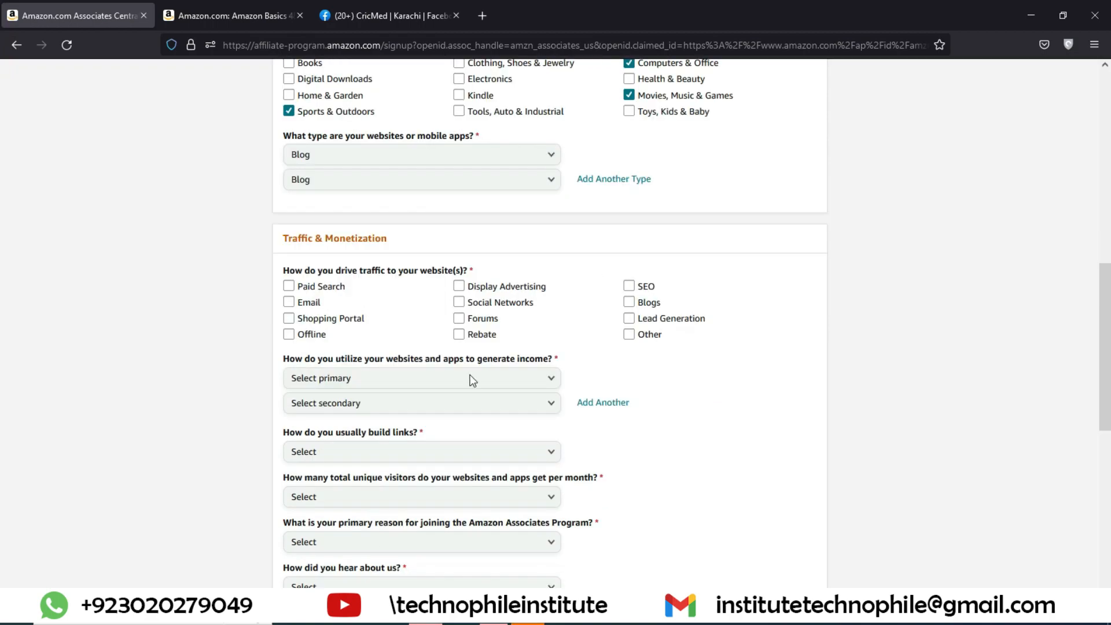
pyautogui.click(487, 300)
pyautogui.click(528, 382)
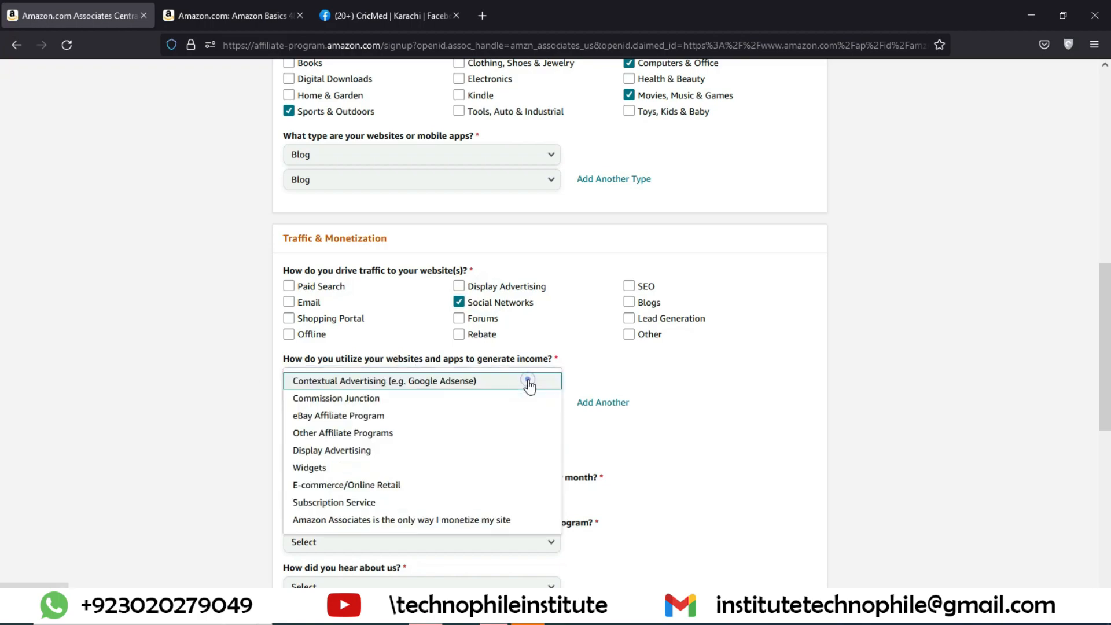
pyautogui.click(466, 521)
pyautogui.click(410, 403)
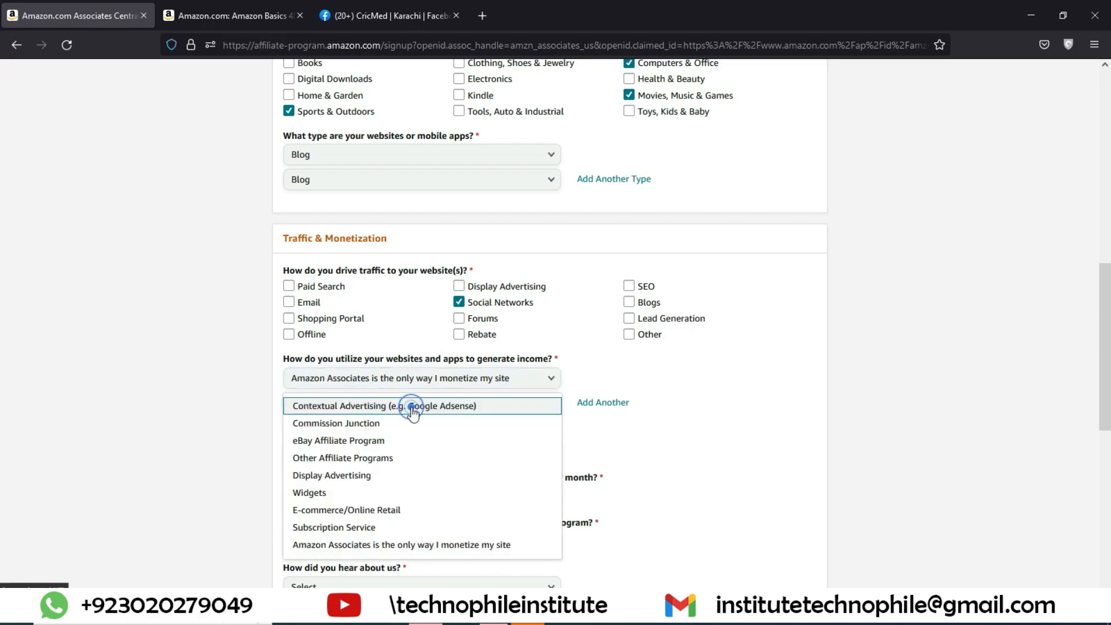
pyautogui.click(432, 545)
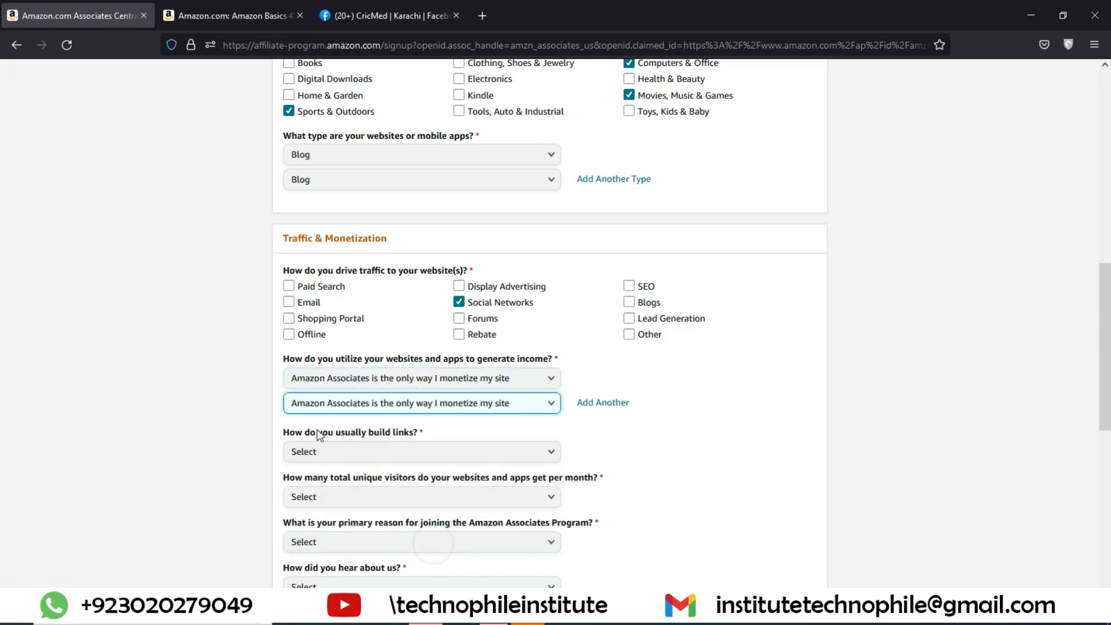
# Answer Other for how links are built and set monthly visitors to From 501 to 5,000.
pyautogui.scroll(-2, 357, 477)
pyautogui.click(436, 372)
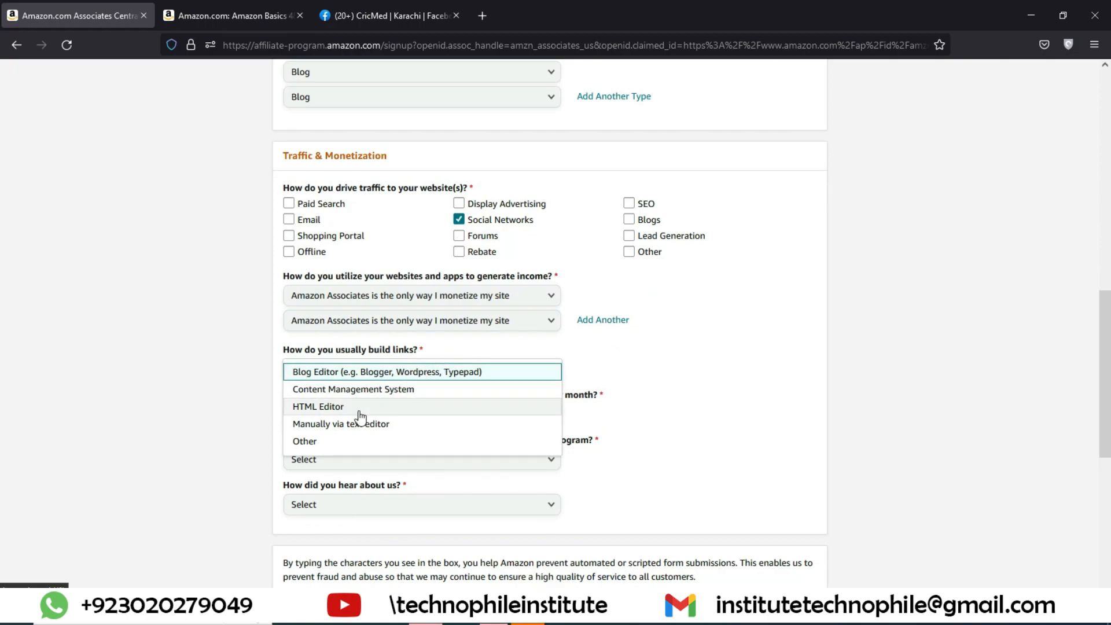
pyautogui.click(344, 445)
pyautogui.click(431, 415)
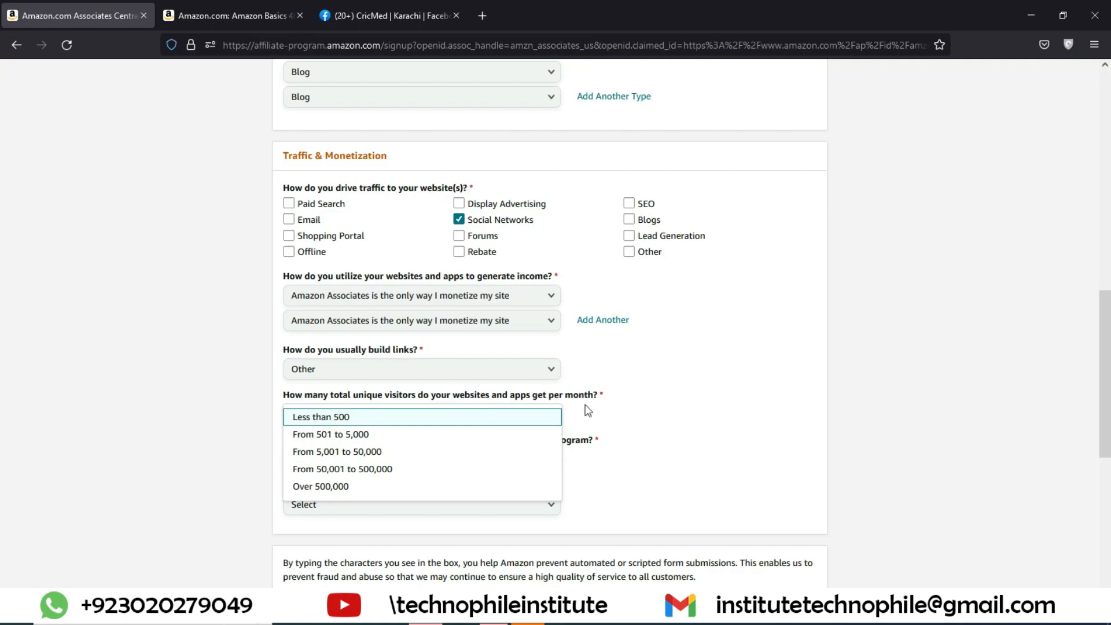
pyautogui.click(365, 437)
# Give 'To monetize my site' as the joining reason and 'From the Amazon.com Website' as referral source.
pyautogui.scroll(-2, 361, 443)
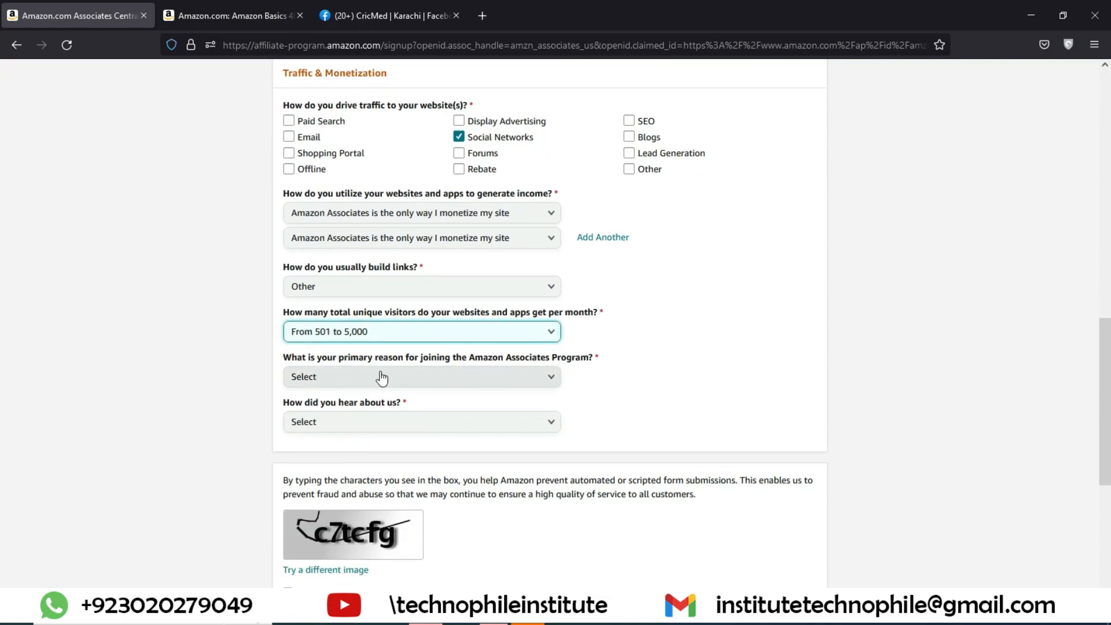
pyautogui.click(524, 375)
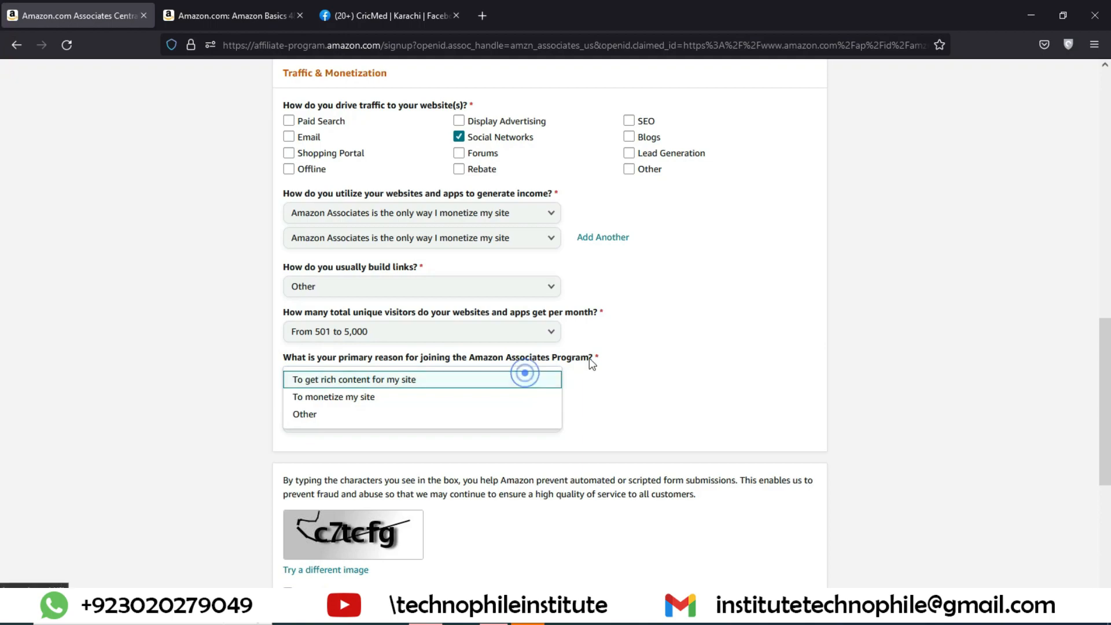
pyautogui.click(370, 398)
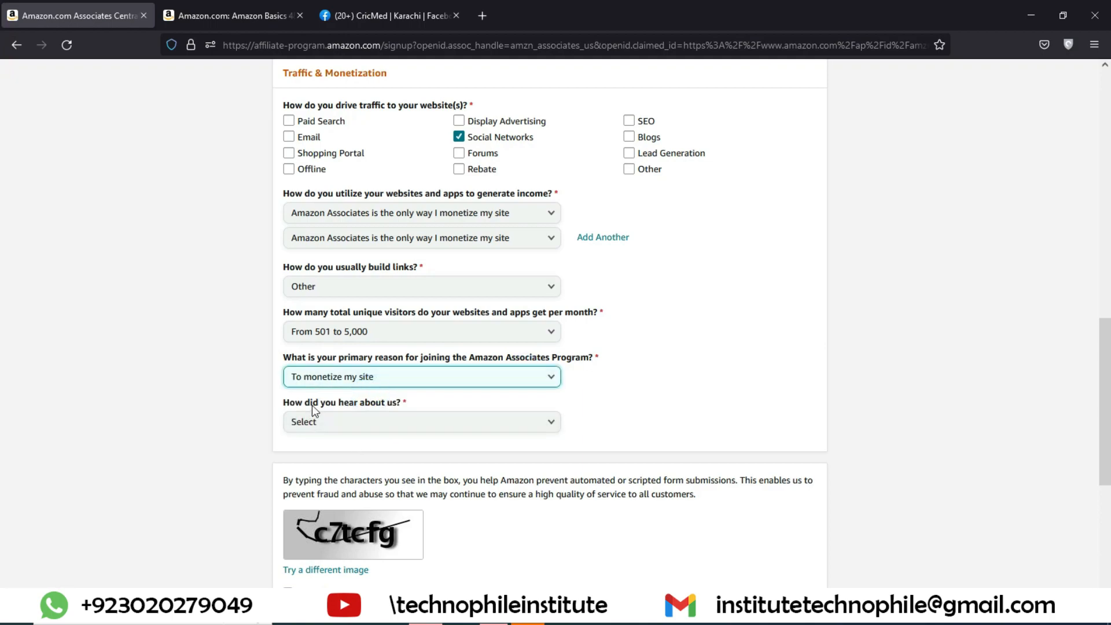
pyautogui.click(369, 422)
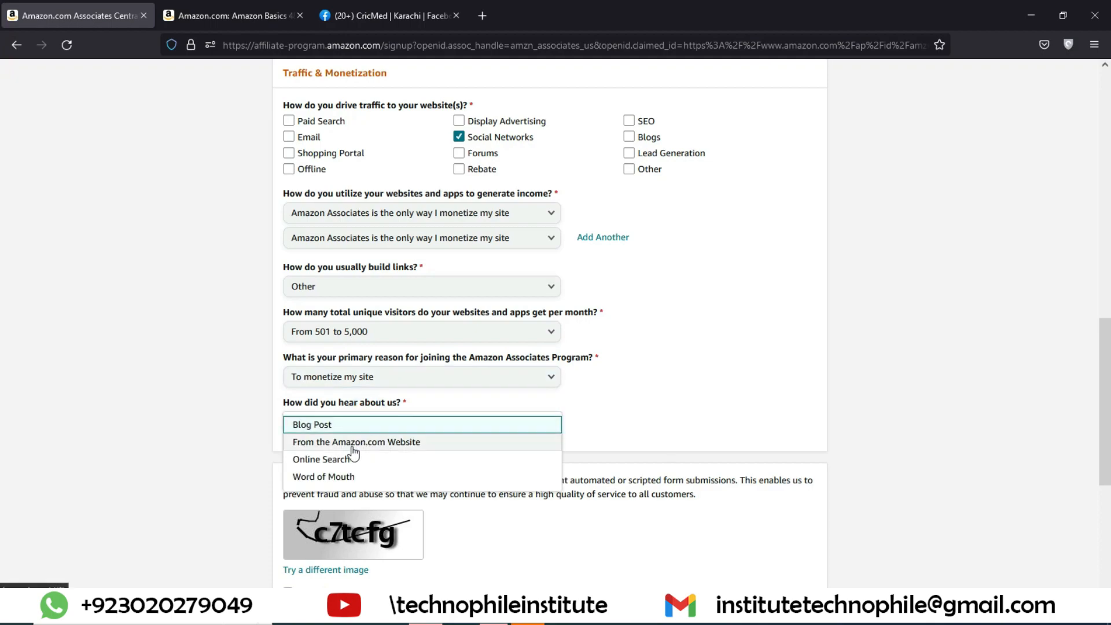
pyautogui.click(352, 446)
# Accept the Associates Operating Agreement, enter the captcha characters, and submit the sign-up form.
pyautogui.scroll(-3, 350, 448)
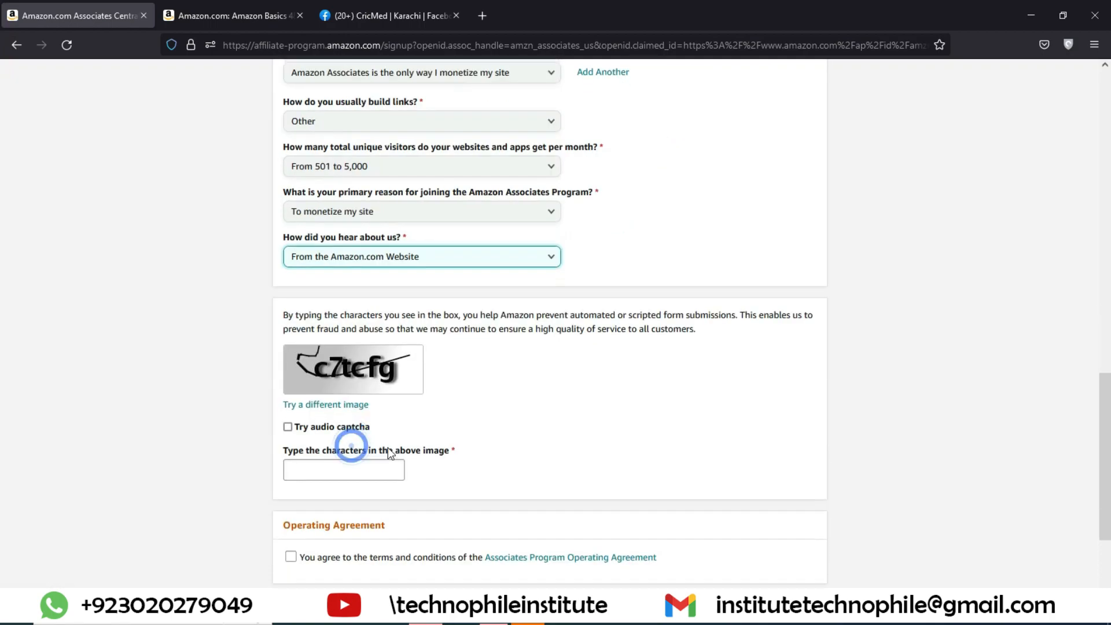
pyautogui.click(320, 471)
pyautogui.click(291, 556)
pyautogui.scroll(-2, 578, 549)
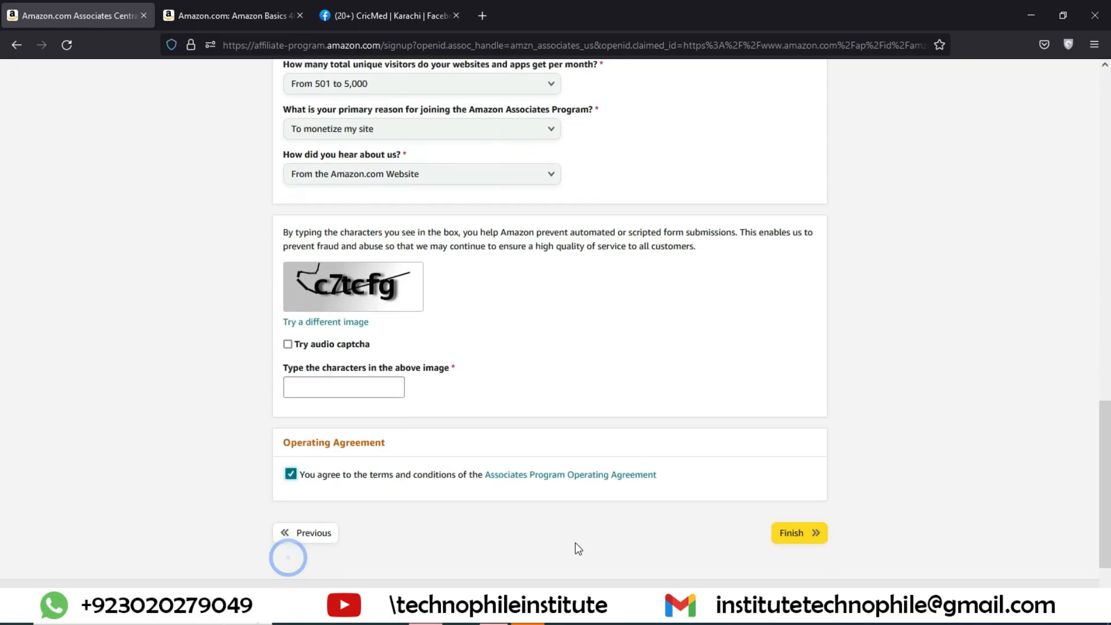
pyautogui.click(339, 387)
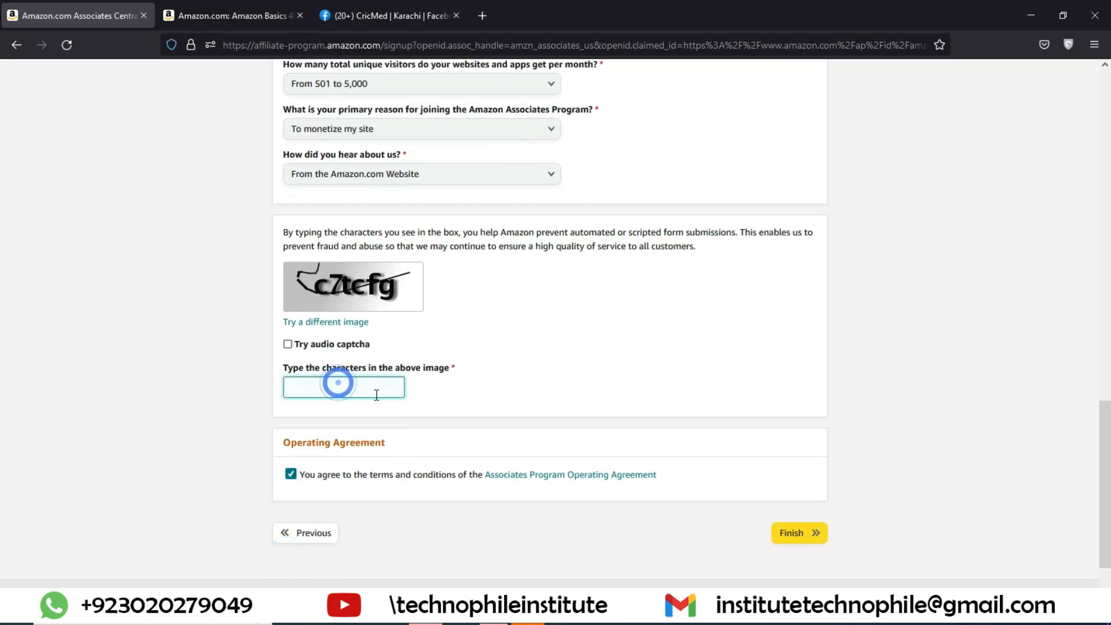
pyautogui.write('c7tcfg')
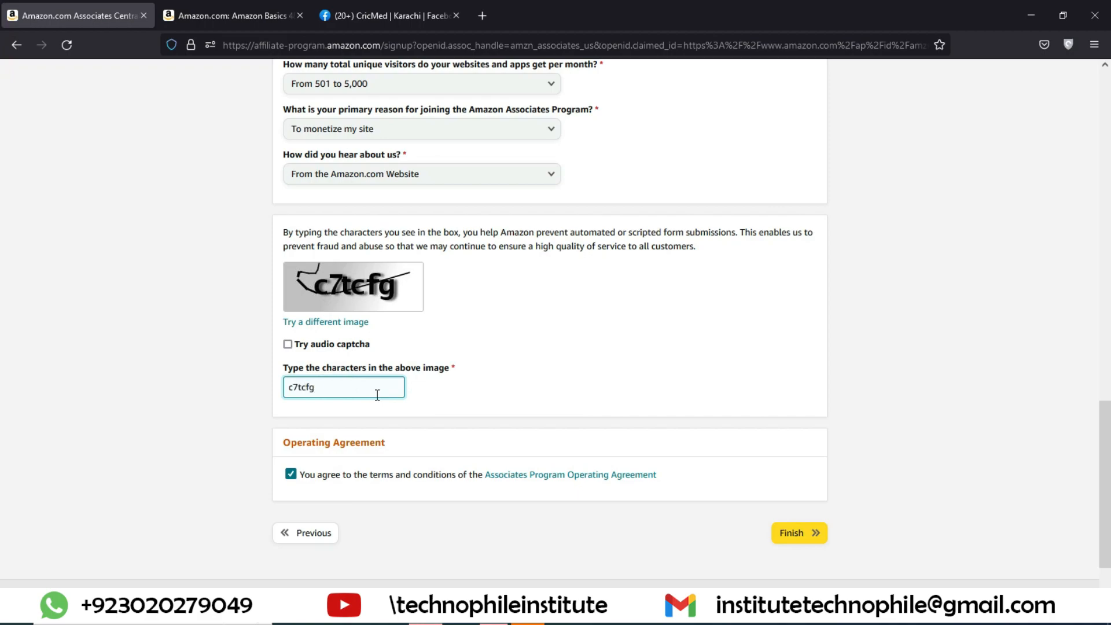
pyautogui.click(790, 531)
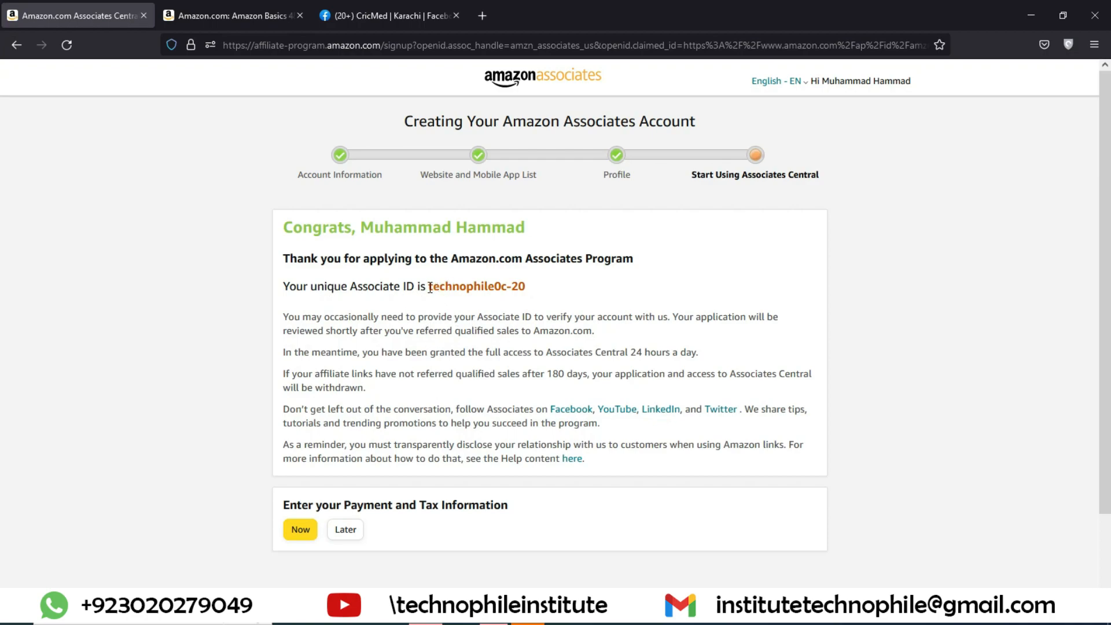
# Highlight the new Associate ID and the 180-day sales note on the Congrats page, then scroll down.
pyautogui.moveTo(430, 287); pyautogui.dragTo(526, 286)
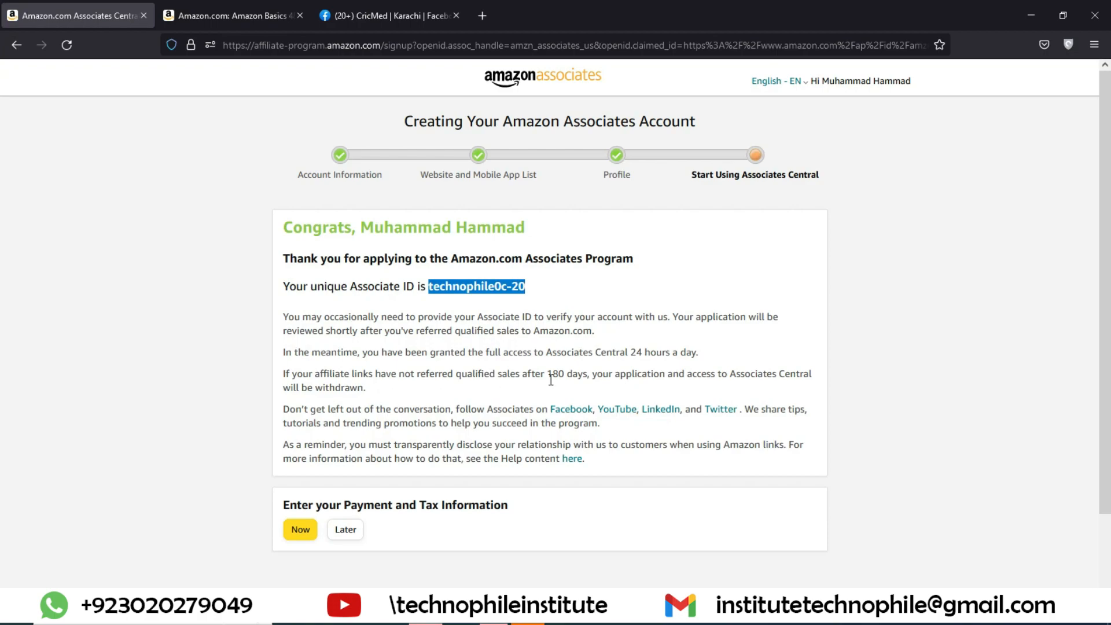
pyautogui.moveTo(366, 389); pyautogui.dragTo(286, 374)
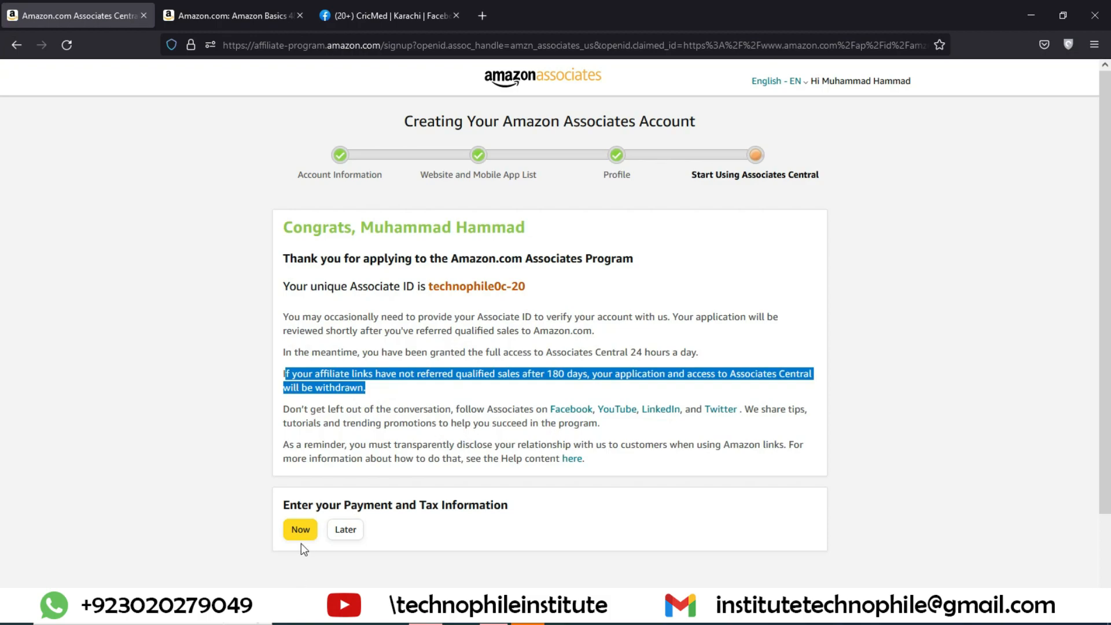
pyautogui.scroll(-2, 359, 488)
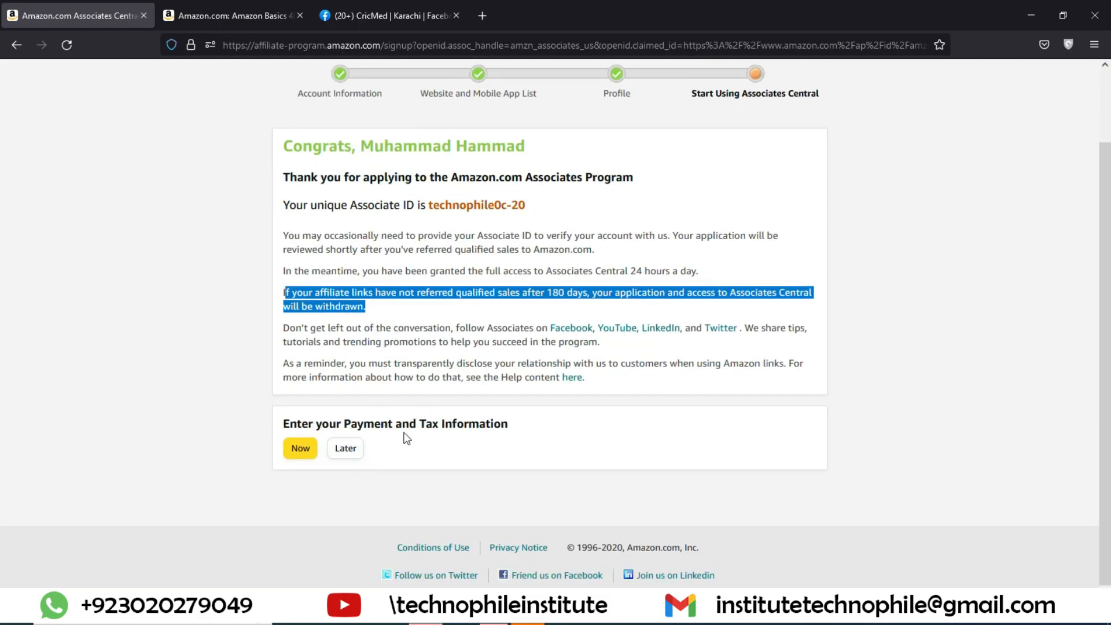
# Choose to add payment info now, sign in with the saved password, and pick country code Pakistan +92.
pyautogui.click(306, 455)
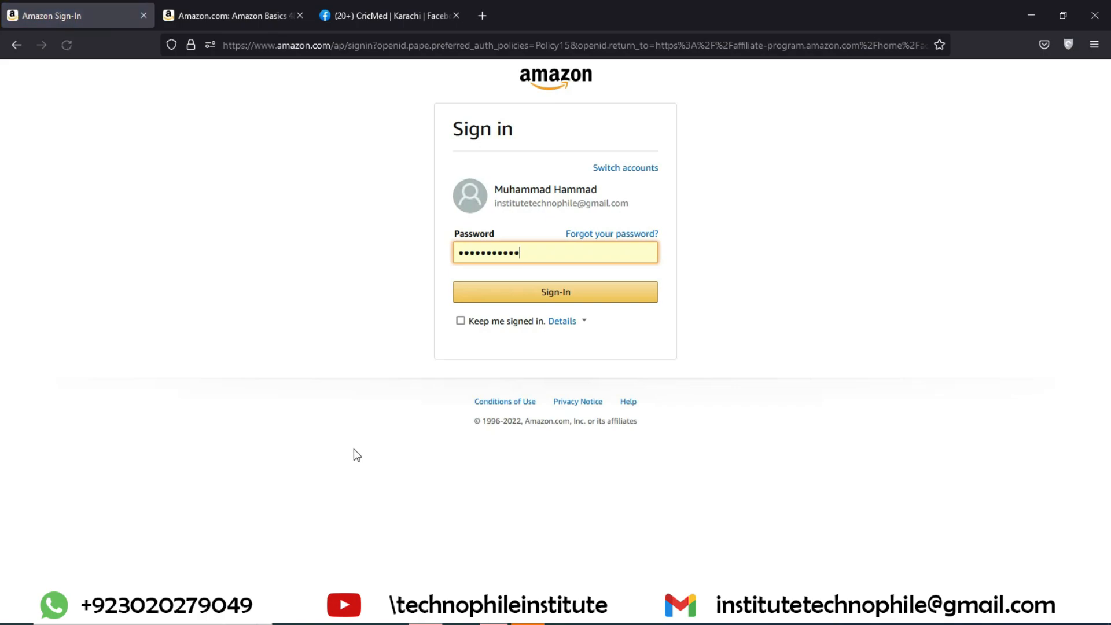
pyautogui.click(617, 291)
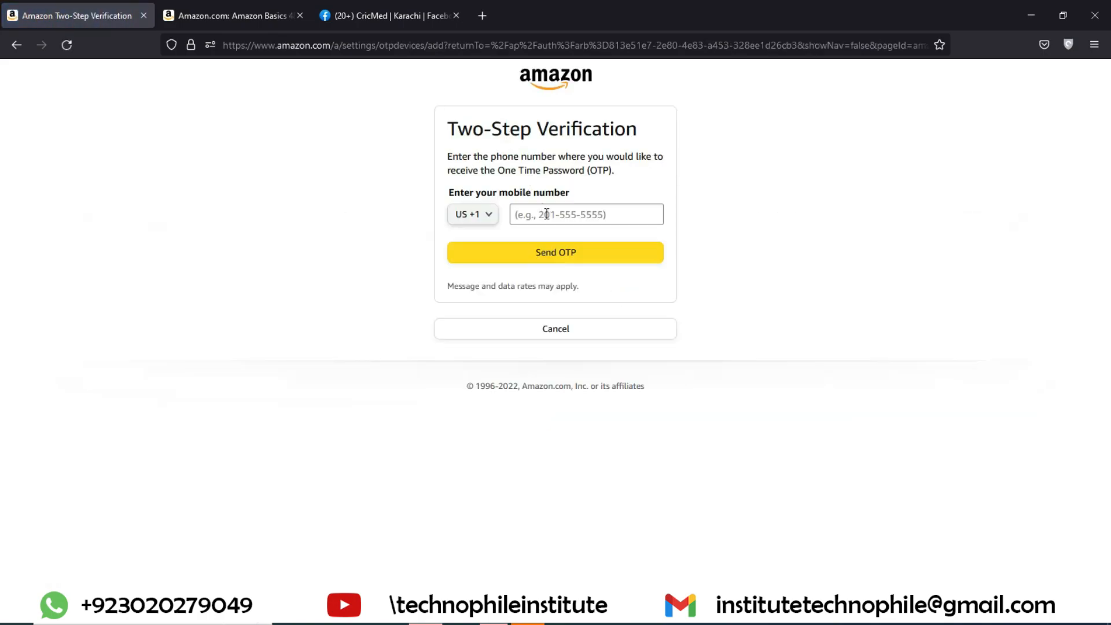
pyautogui.click(487, 214)
pyautogui.press('p')
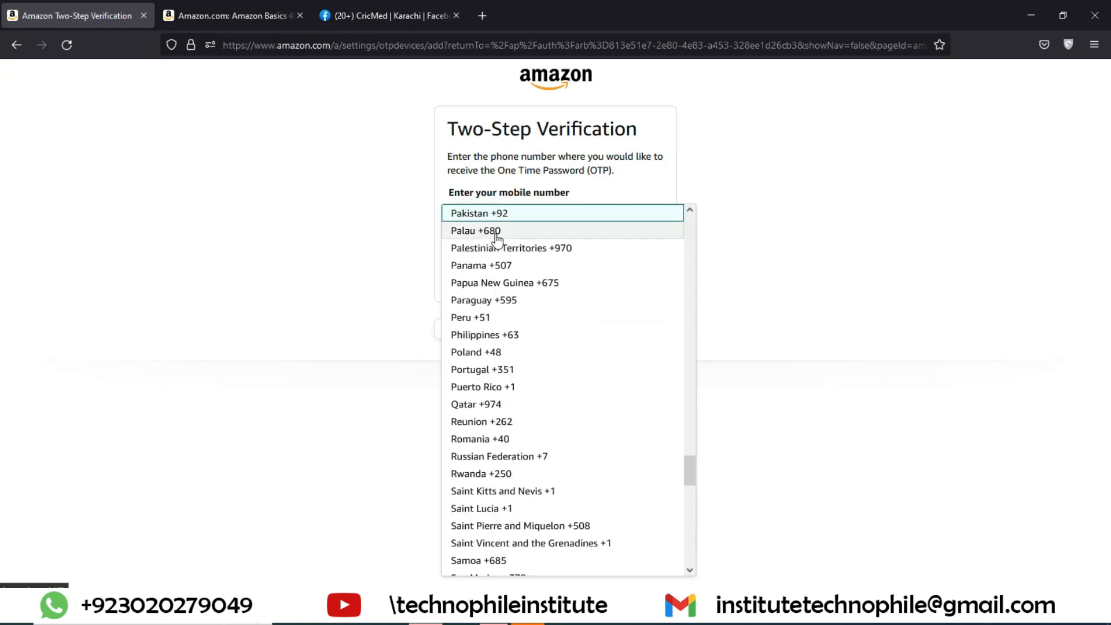
pyautogui.press('Return')
# Enter the mobile number, send the one-time password, and submit the received code to verify.
pyautogui.click(558, 217)
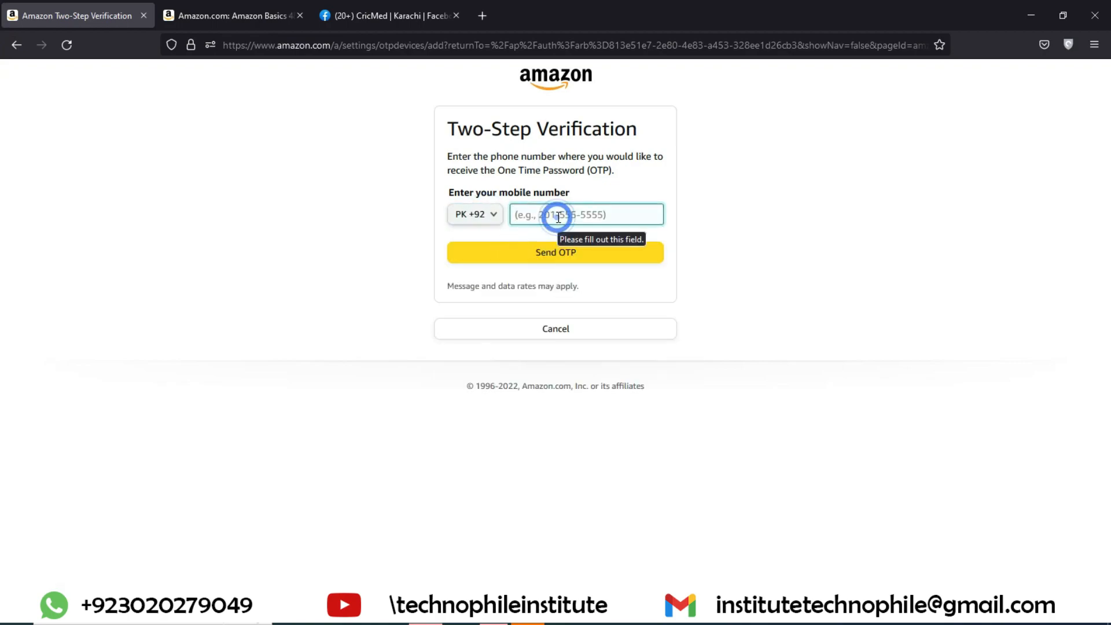
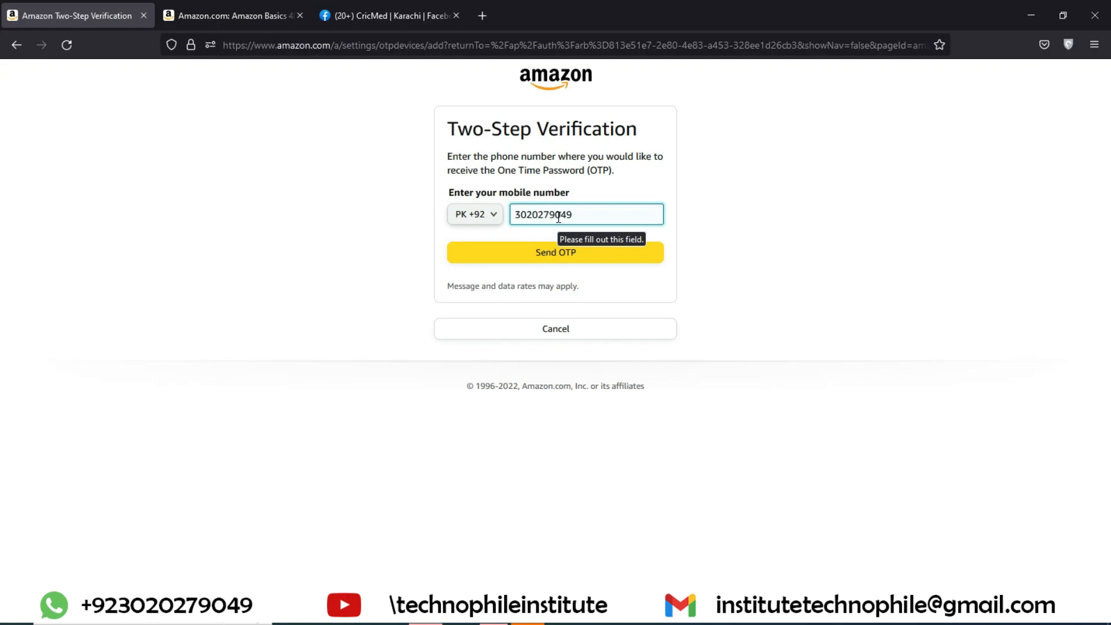
pyautogui.click(520, 251)
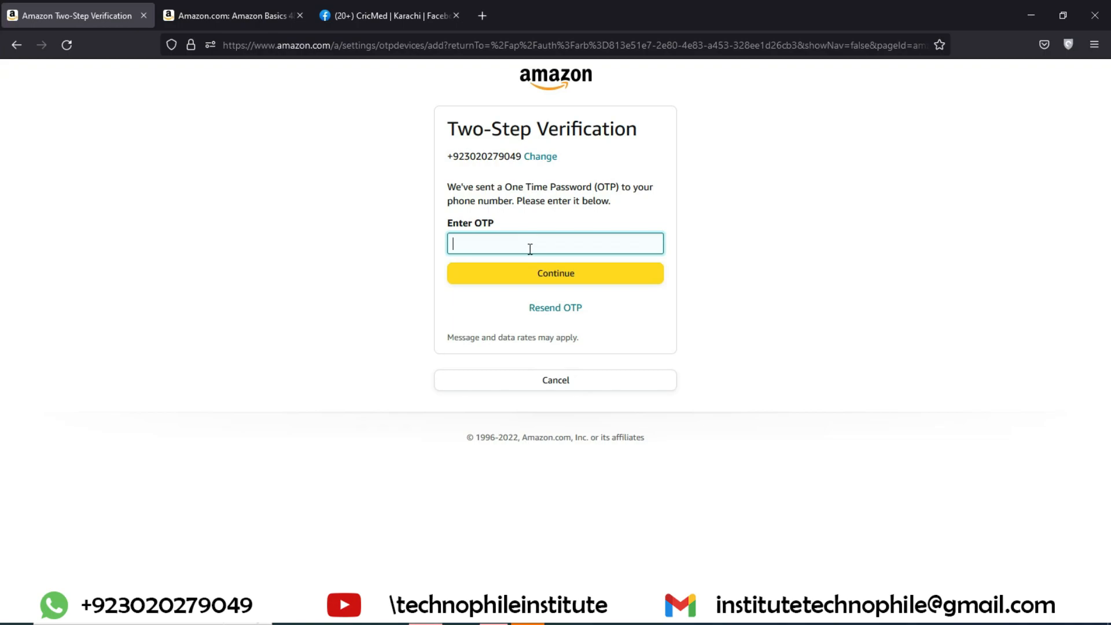
pyautogui.click(547, 273)
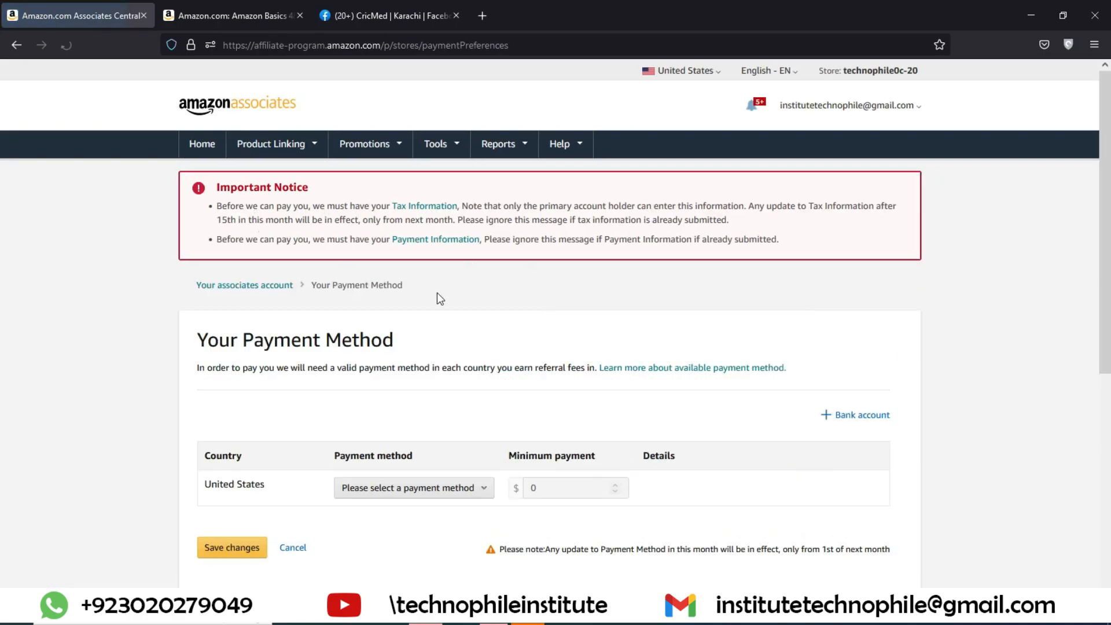
# Check the United States payment methods without choosing one, then go to managing bank accounts.
pyautogui.scroll(-2, 436, 292)
pyautogui.scroll(-1, 436, 292)
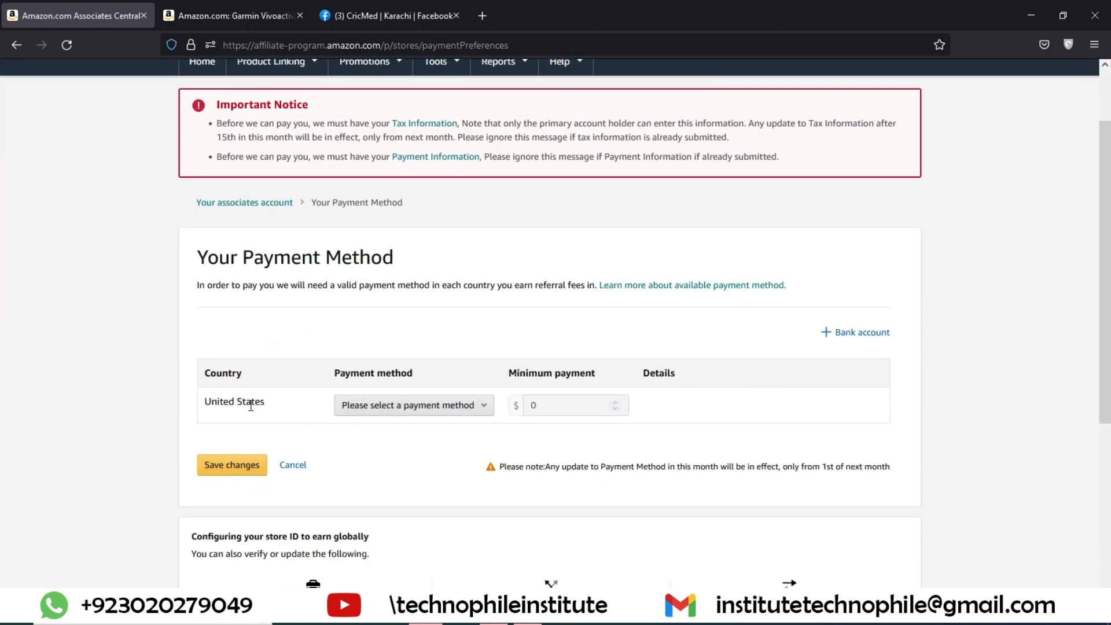
pyautogui.click(440, 405)
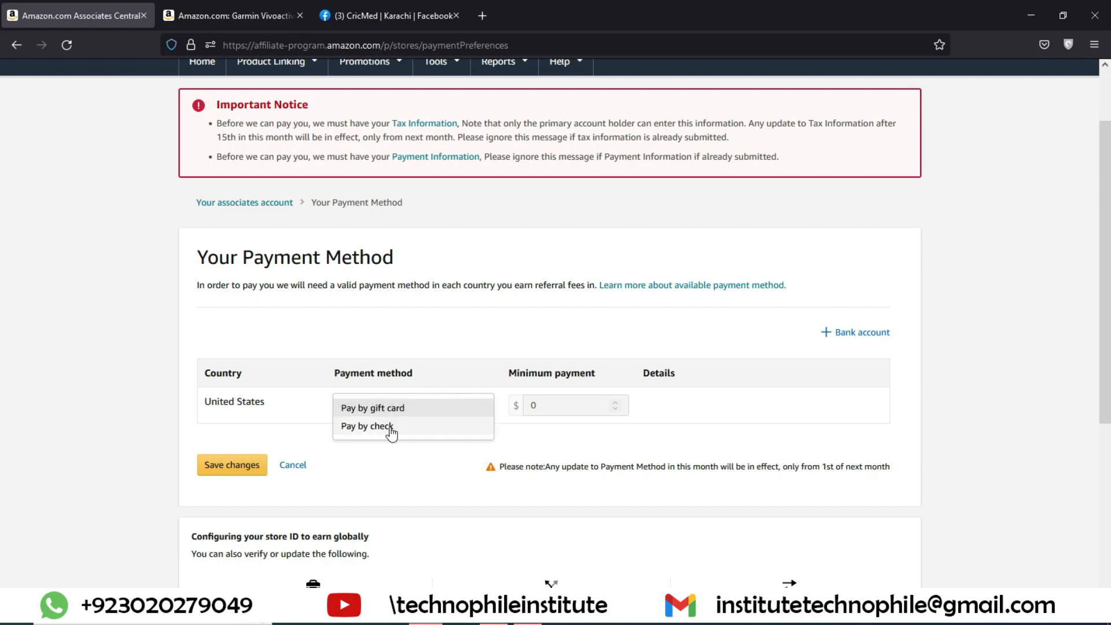
pyautogui.click(712, 408)
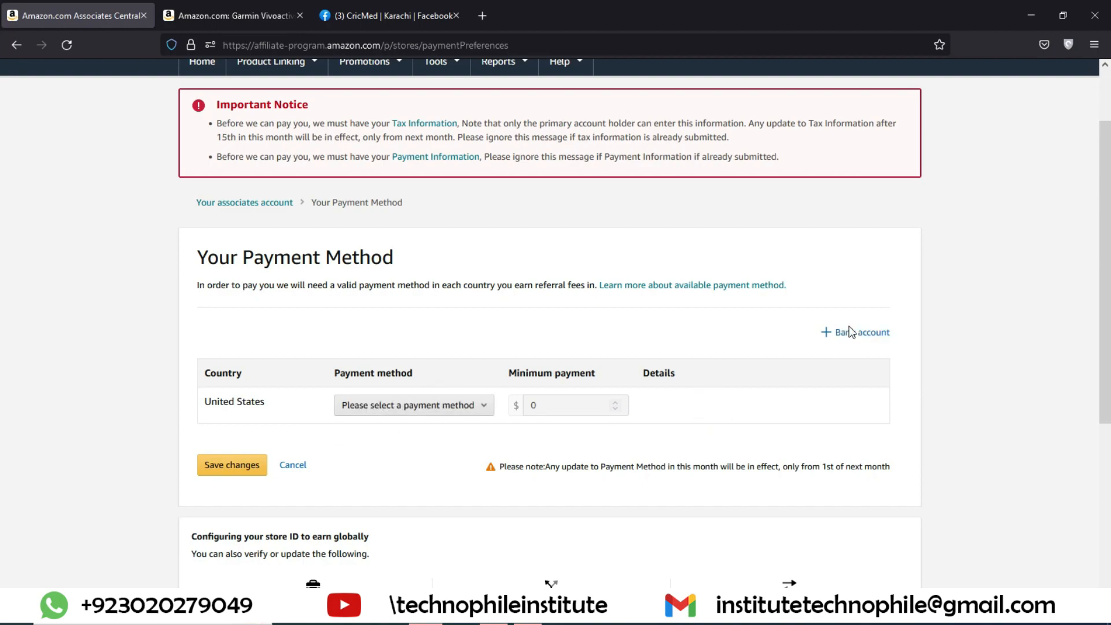
pyautogui.click(850, 332)
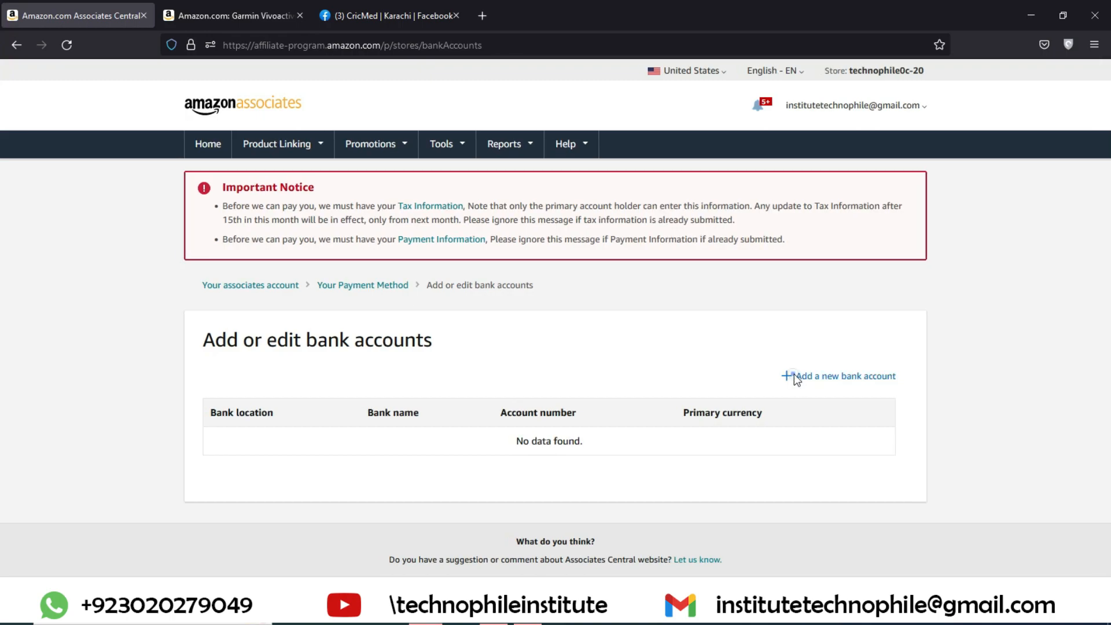
pyautogui.click(796, 376)
pyautogui.click(392, 258)
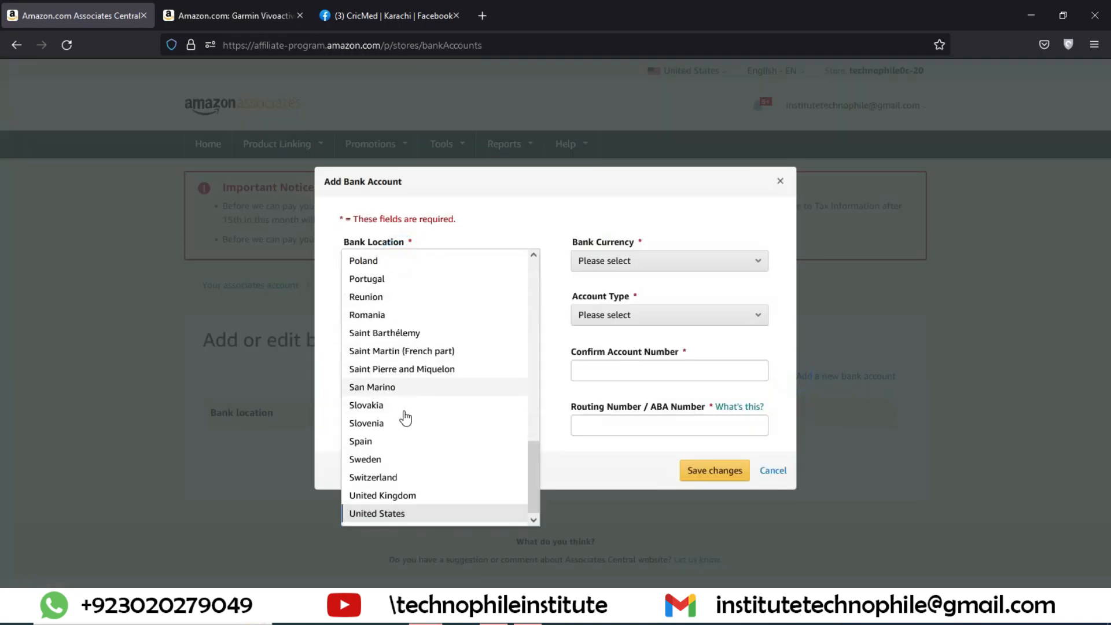
pyautogui.scroll(10, 414, 473)
pyautogui.scroll(-7, 414, 474)
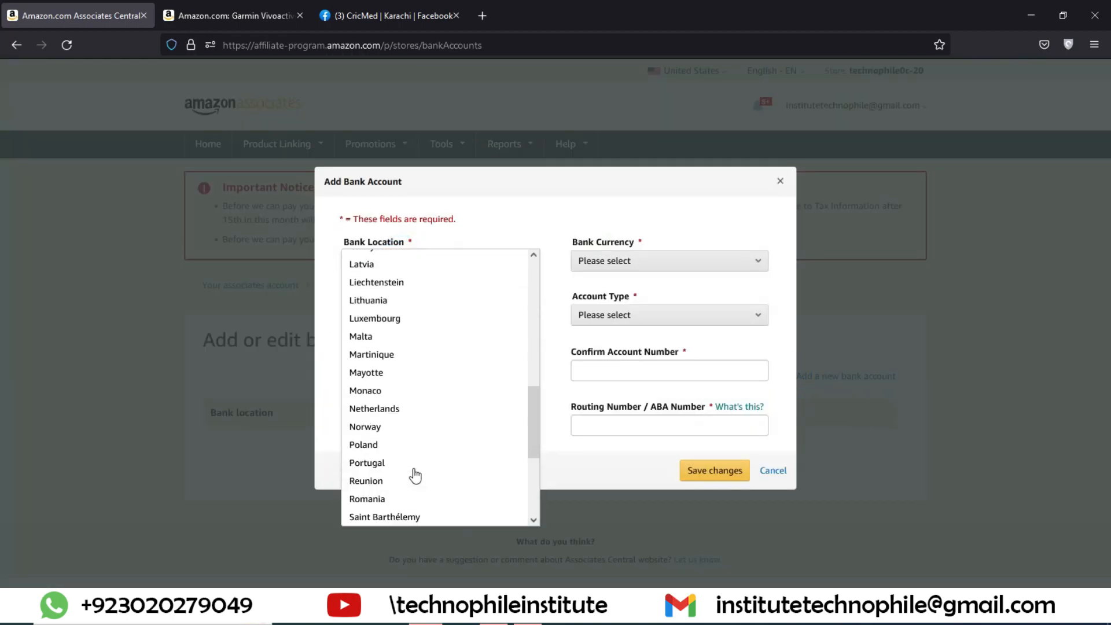
pyautogui.scroll(-3, 414, 473)
pyautogui.scroll(11, 415, 473)
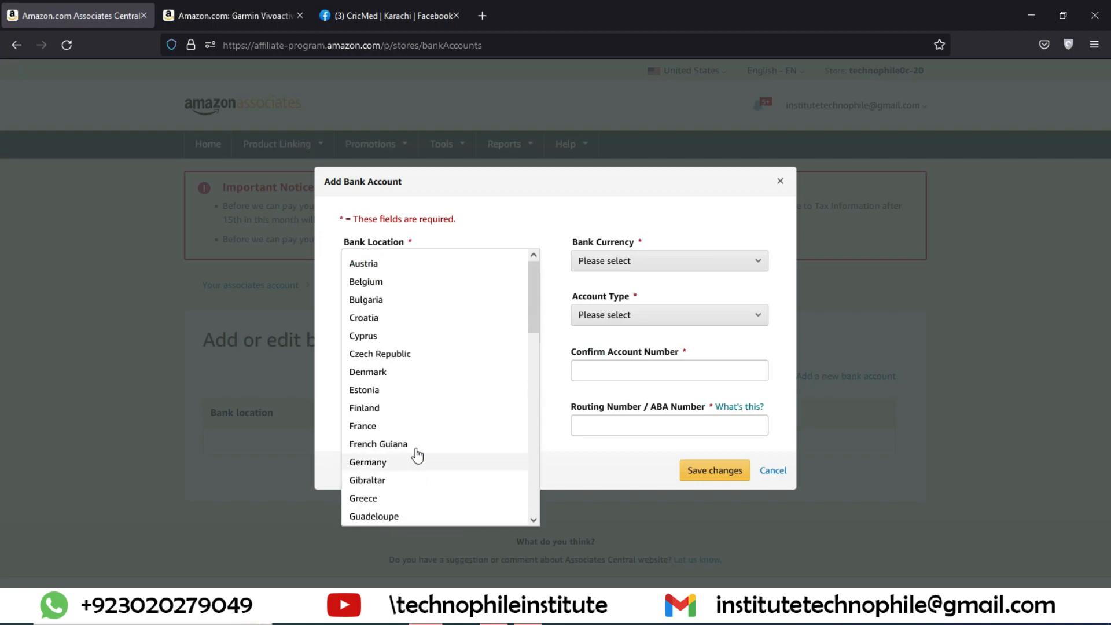
pyautogui.scroll(-3, 452, 497)
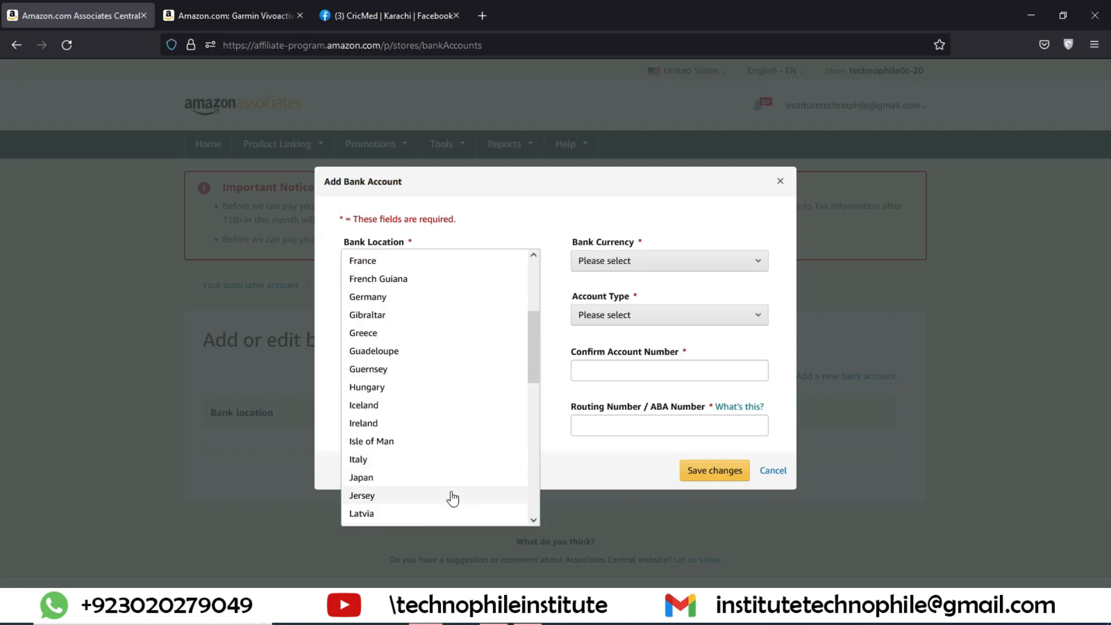
pyautogui.scroll(-6, 452, 498)
pyautogui.scroll(8, 454, 461)
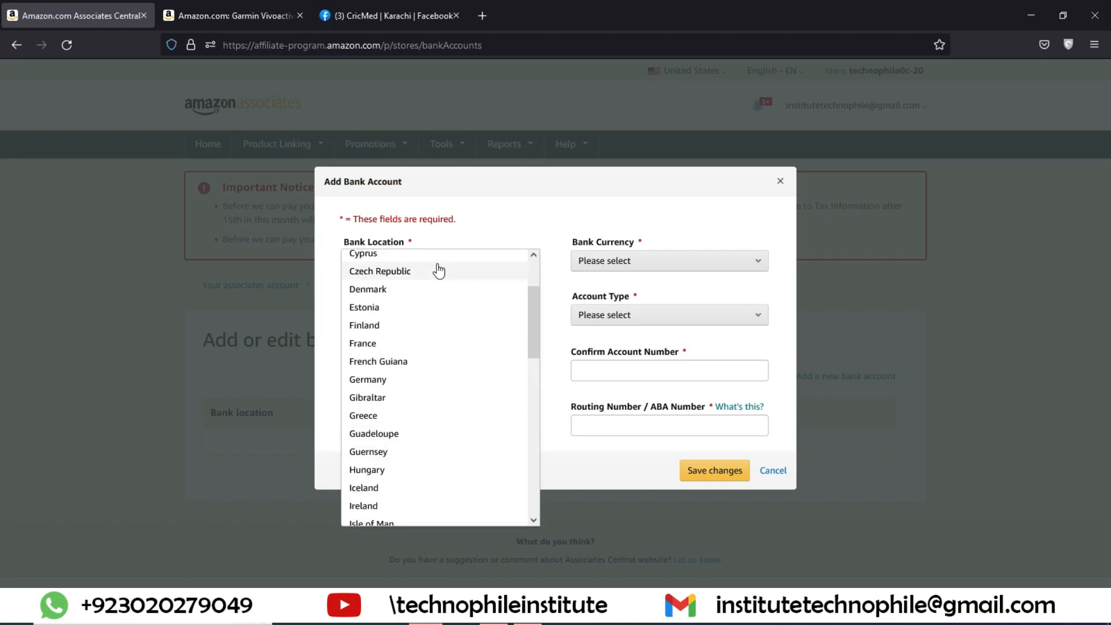
pyautogui.scroll(-2, 426, 365)
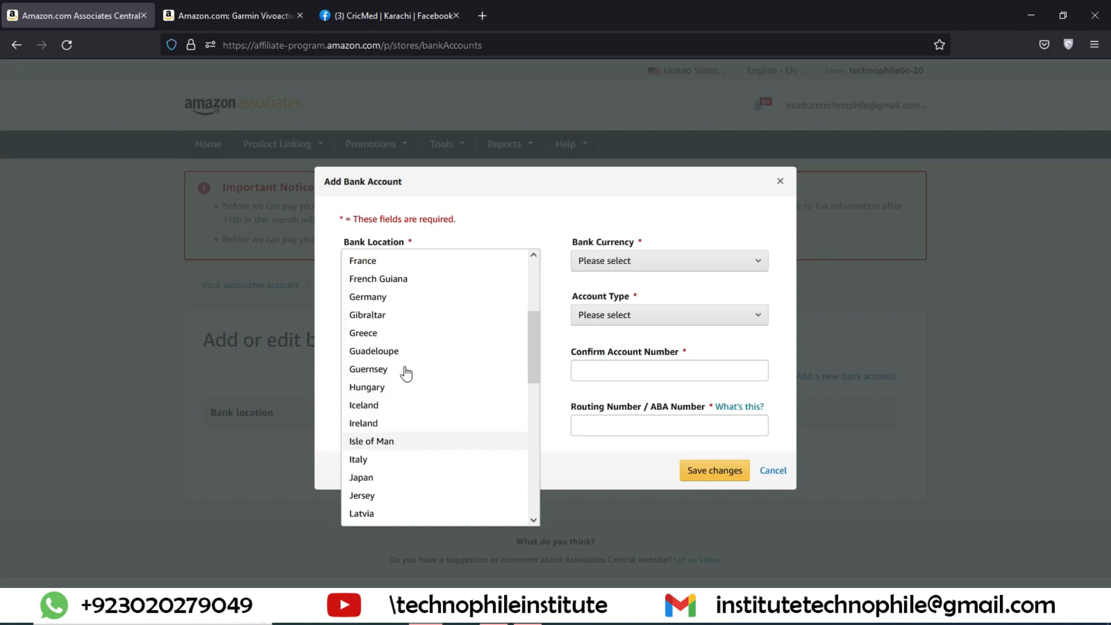
pyautogui.scroll(3, 416, 449)
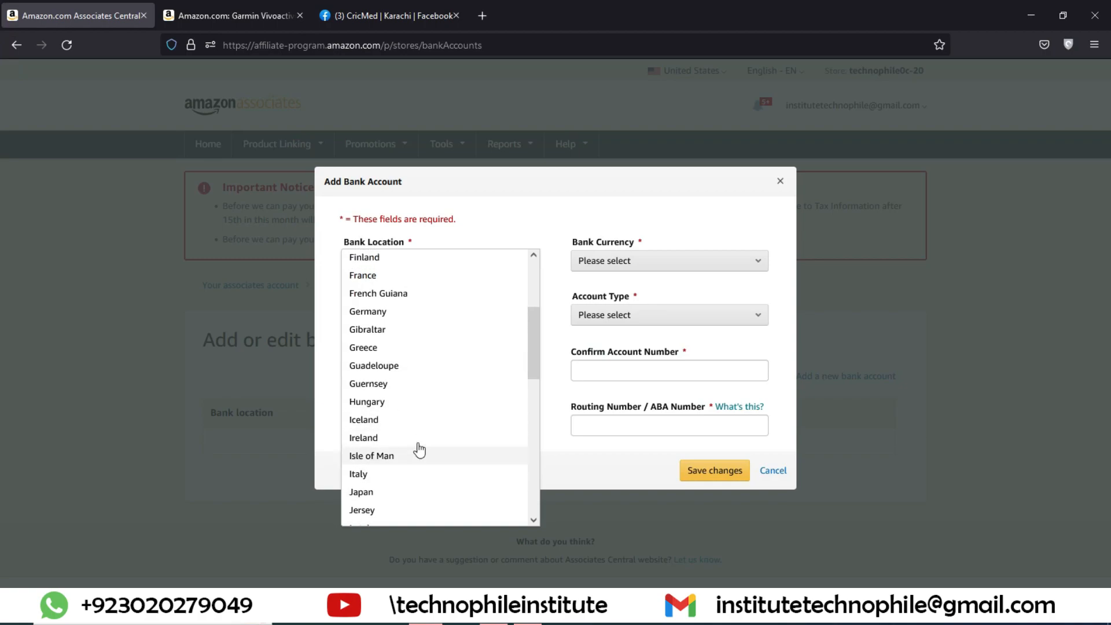
pyautogui.click(779, 478)
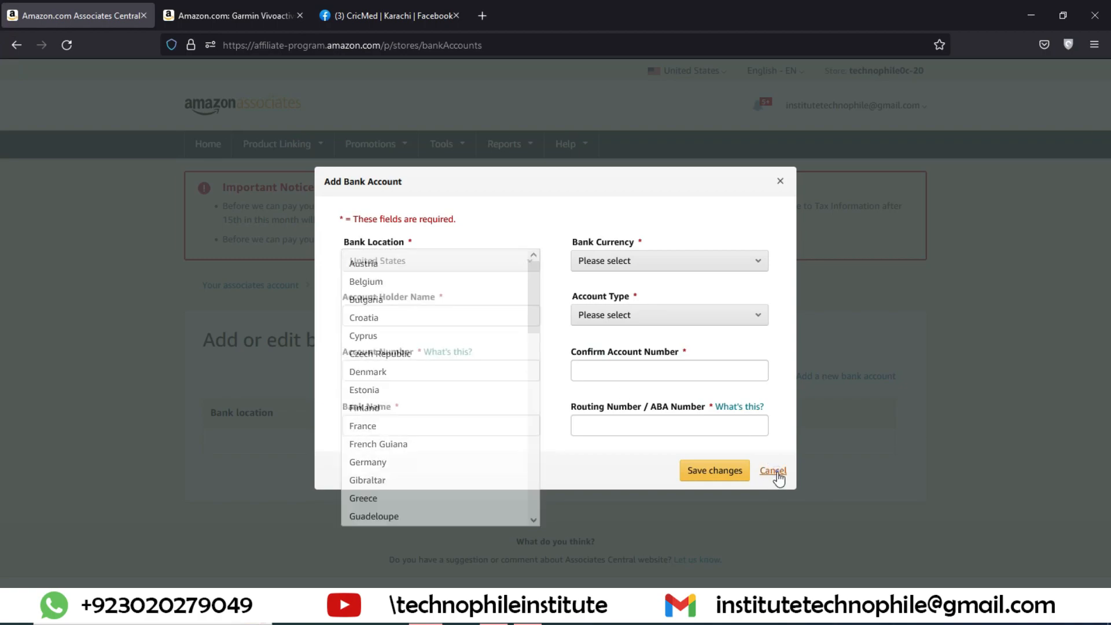
pyautogui.click(779, 477)
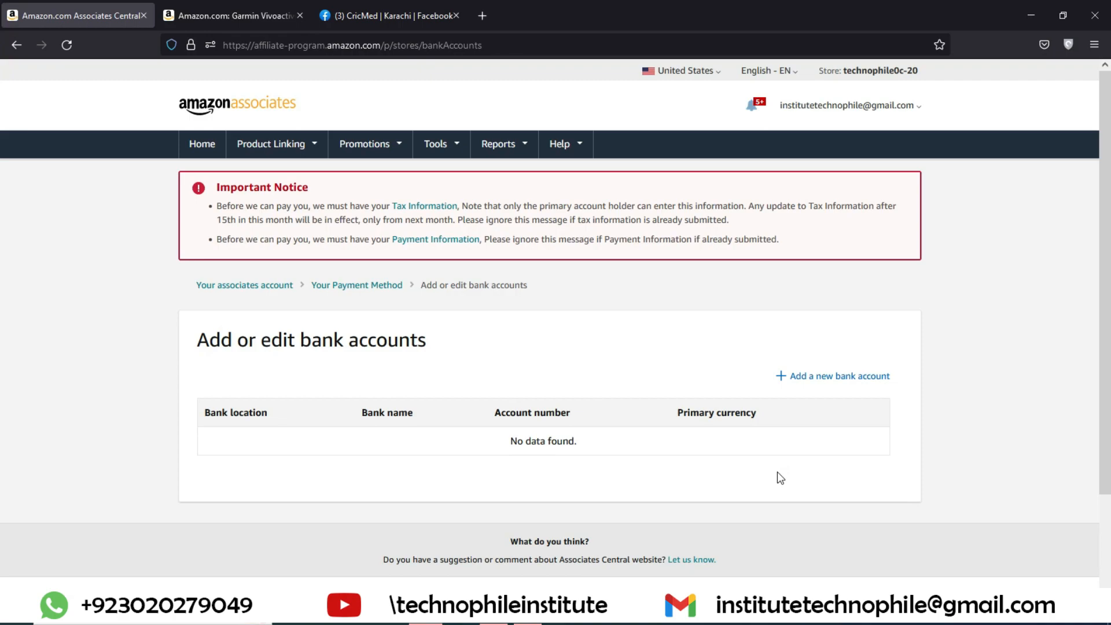
# Start adding a bank account, then switch to the Garmin Vivoactive 4S product page tab.
pyautogui.click(836, 373)
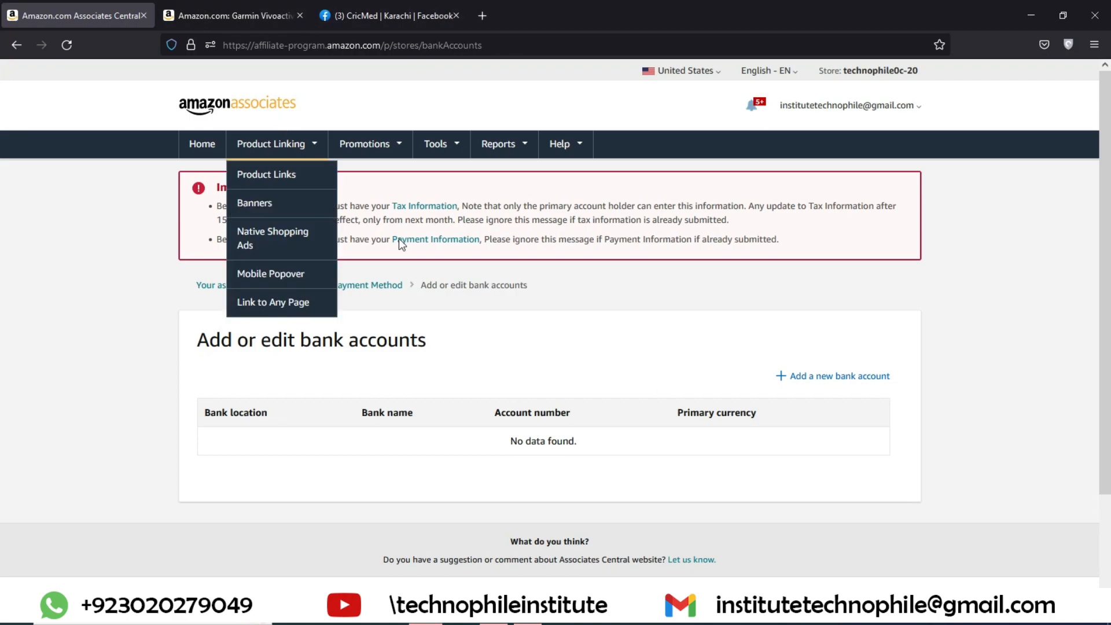
pyautogui.moveTo(408, 156)
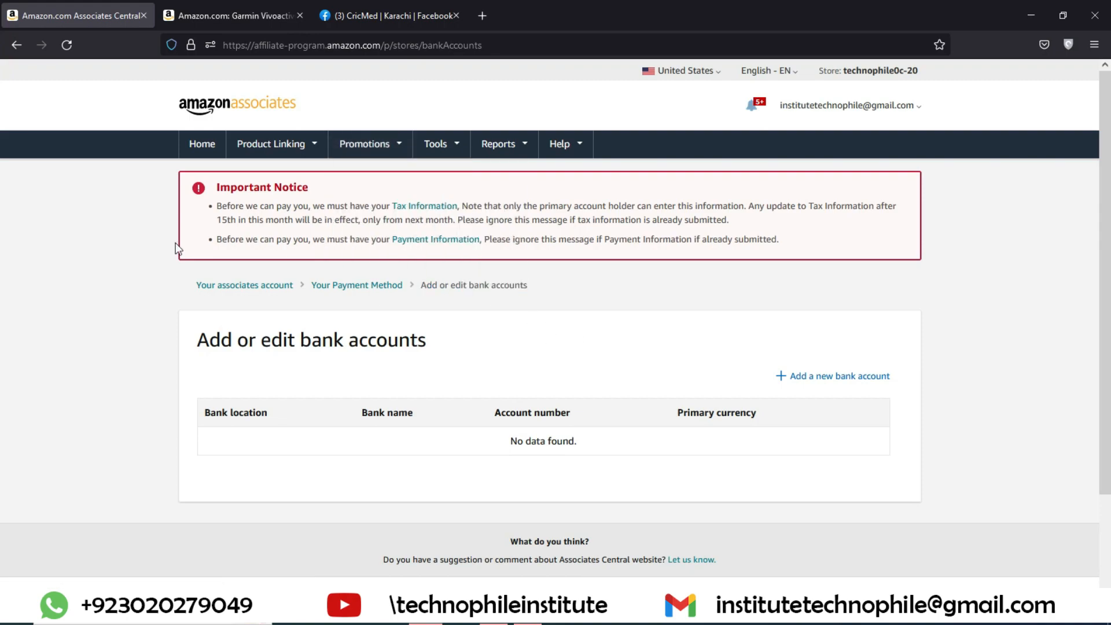
pyautogui.click(229, 13)
pyautogui.scroll(-15, 490, 237)
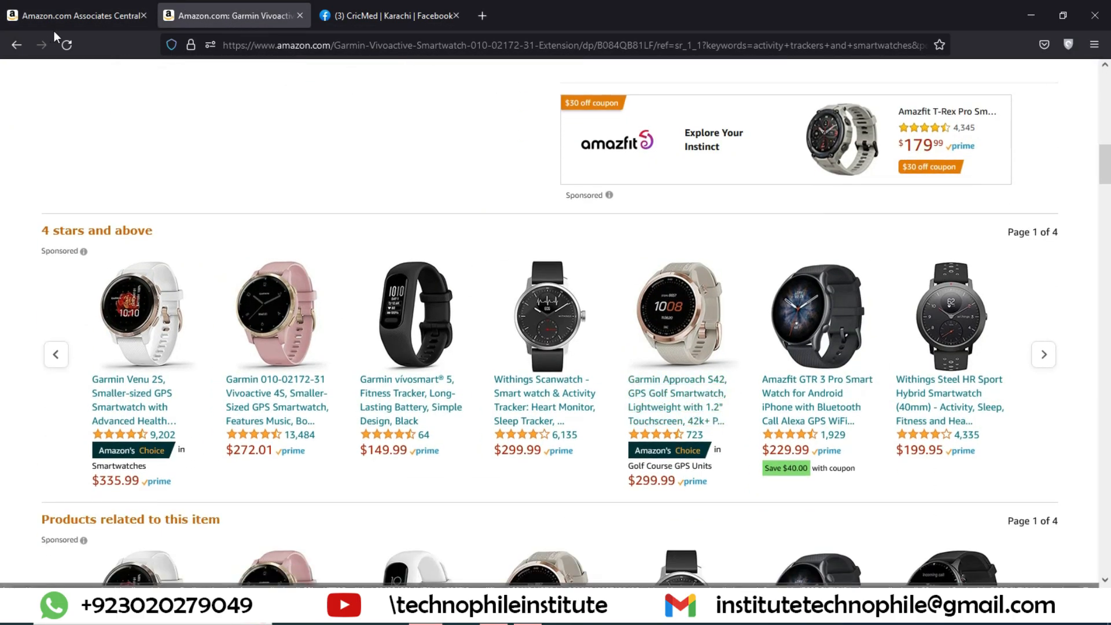
pyautogui.click(55, 16)
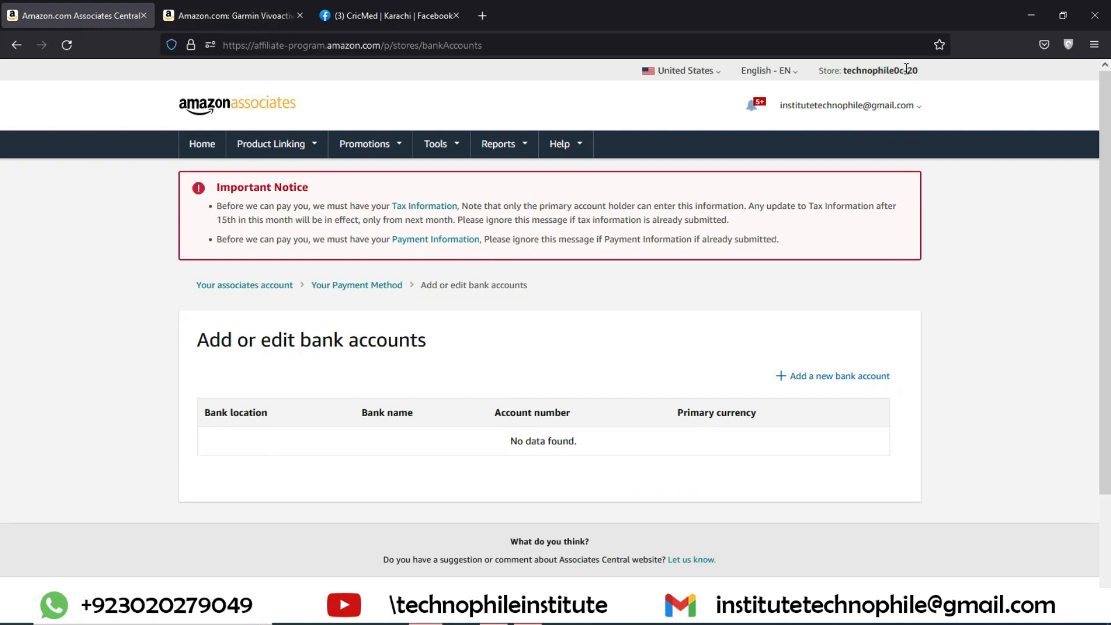
pyautogui.click(231, 15)
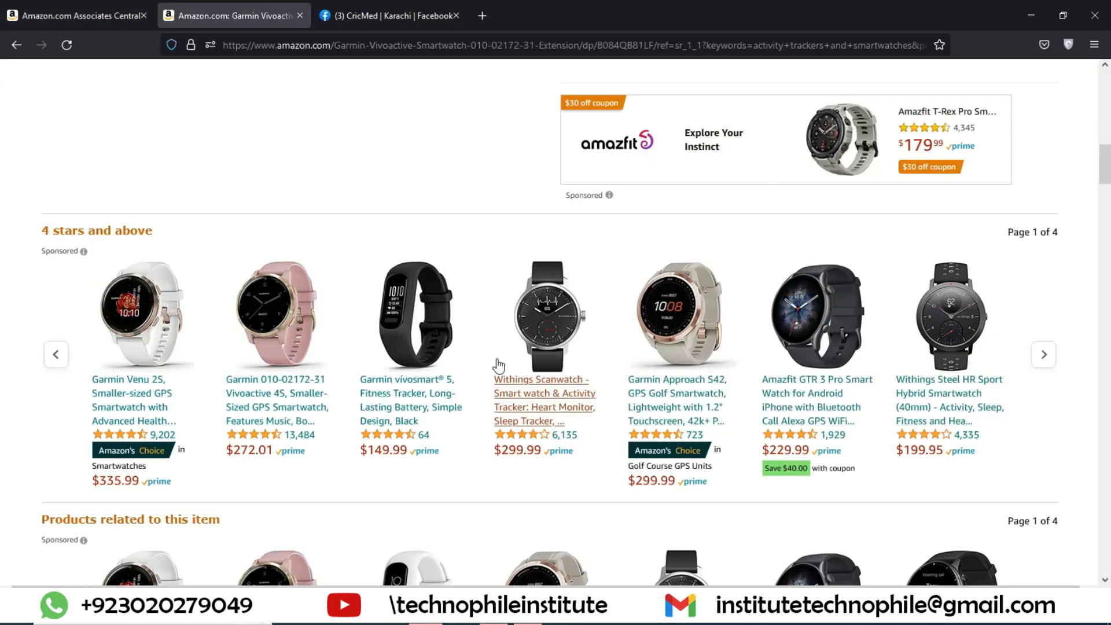
pyautogui.scroll(-3, 498, 365)
pyautogui.scroll(12, 498, 365)
pyautogui.scroll(5, 658, 202)
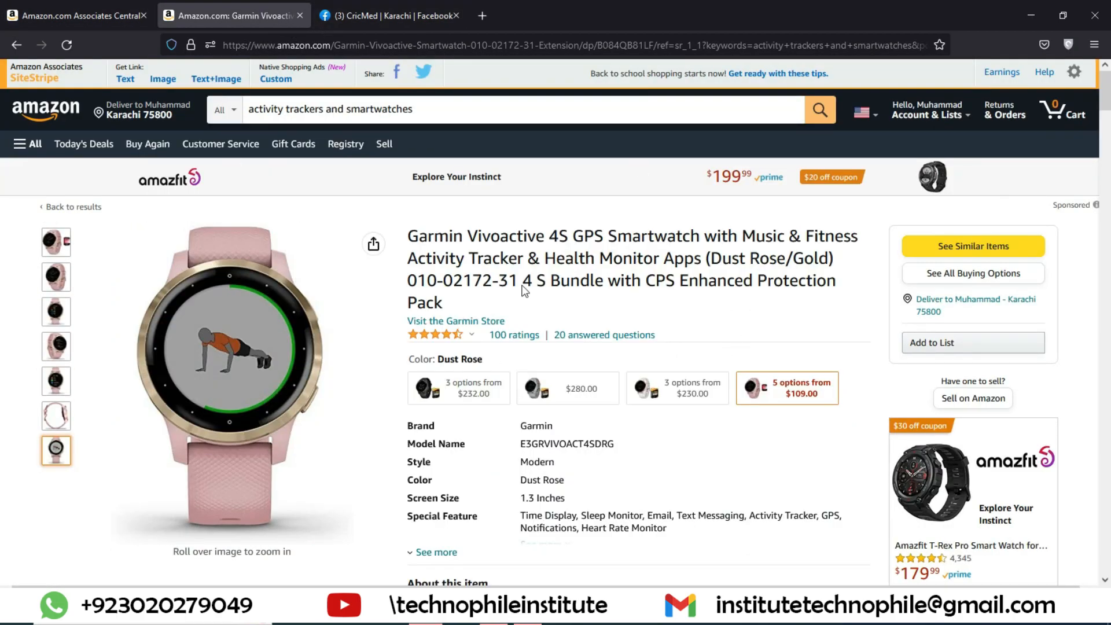
# Preview the Text, Image, Text+Image and native shopping ad link formats in SiteStripe.
pyautogui.click(127, 81)
pyautogui.click(163, 79)
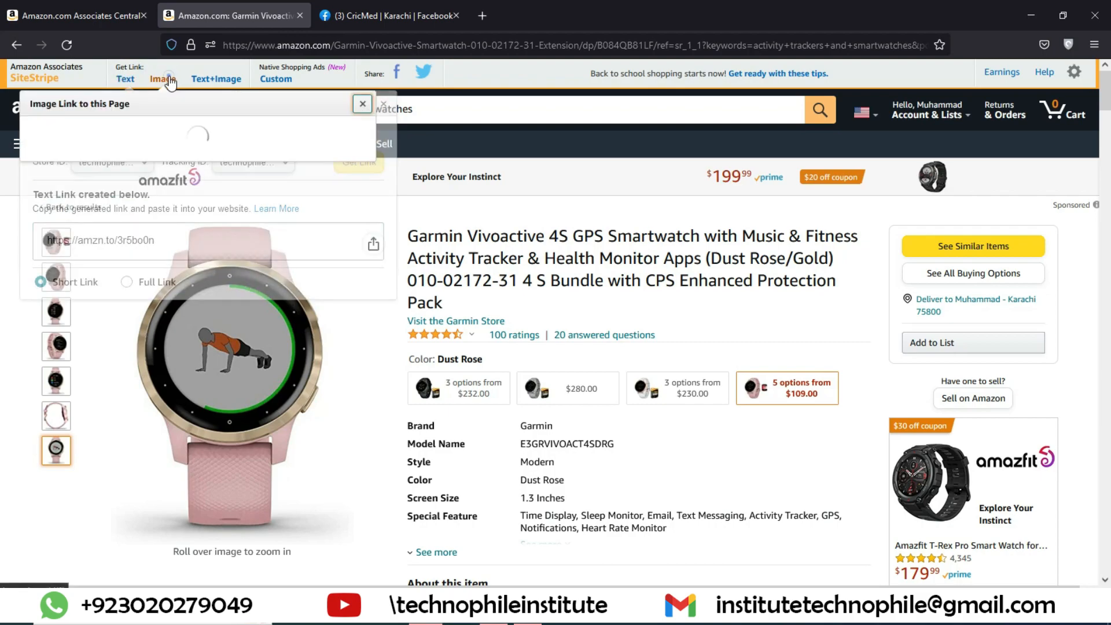
pyautogui.click(214, 79)
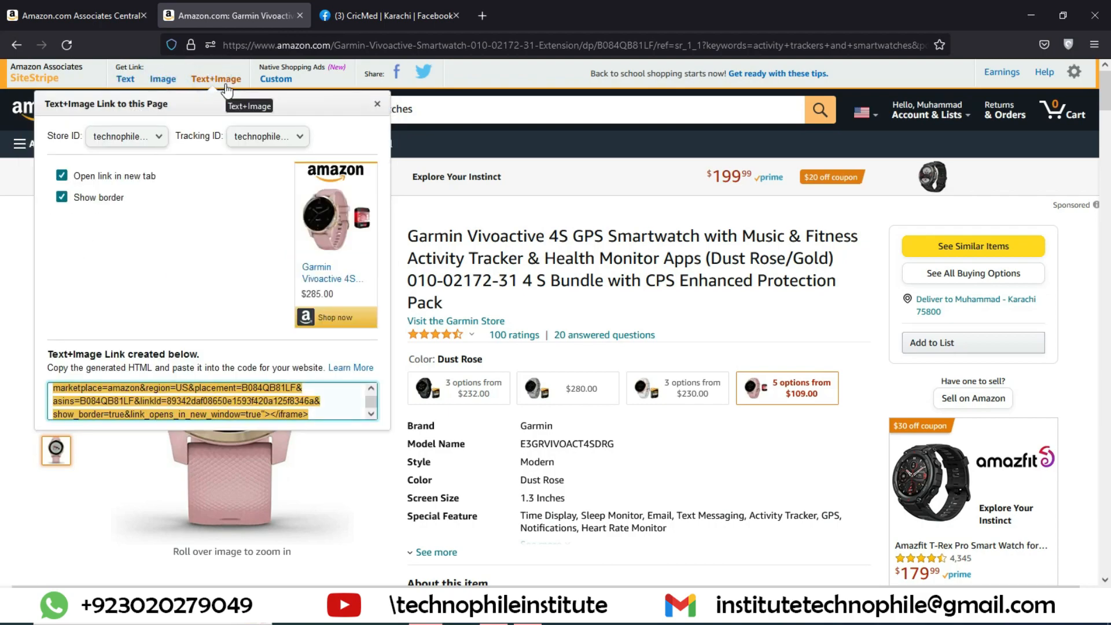
pyautogui.click(272, 80)
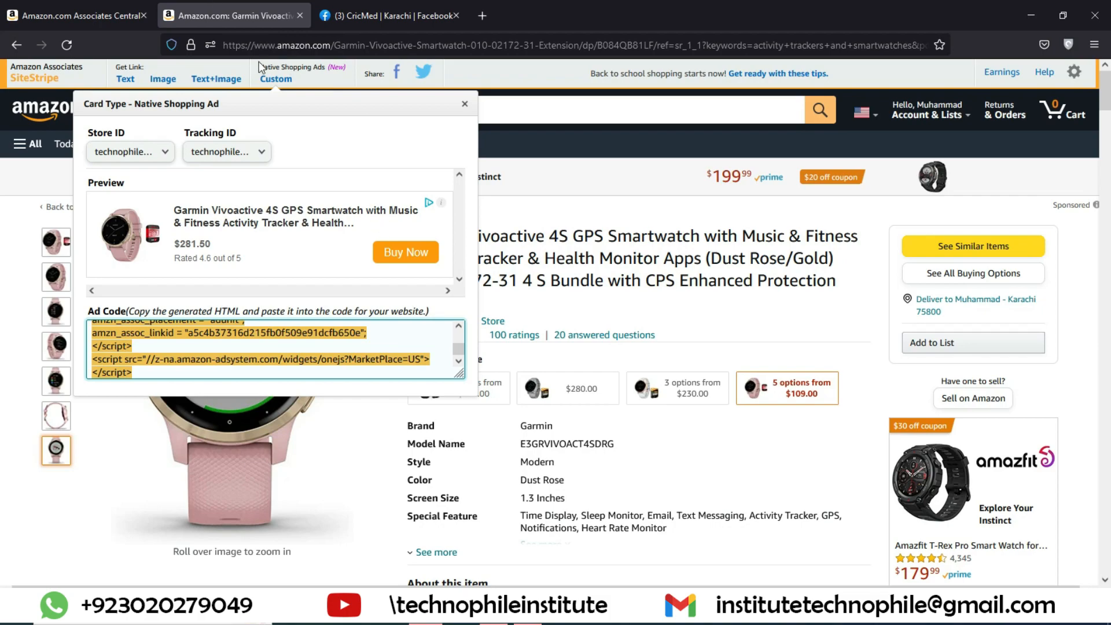
pyautogui.scroll(5, 164, 376)
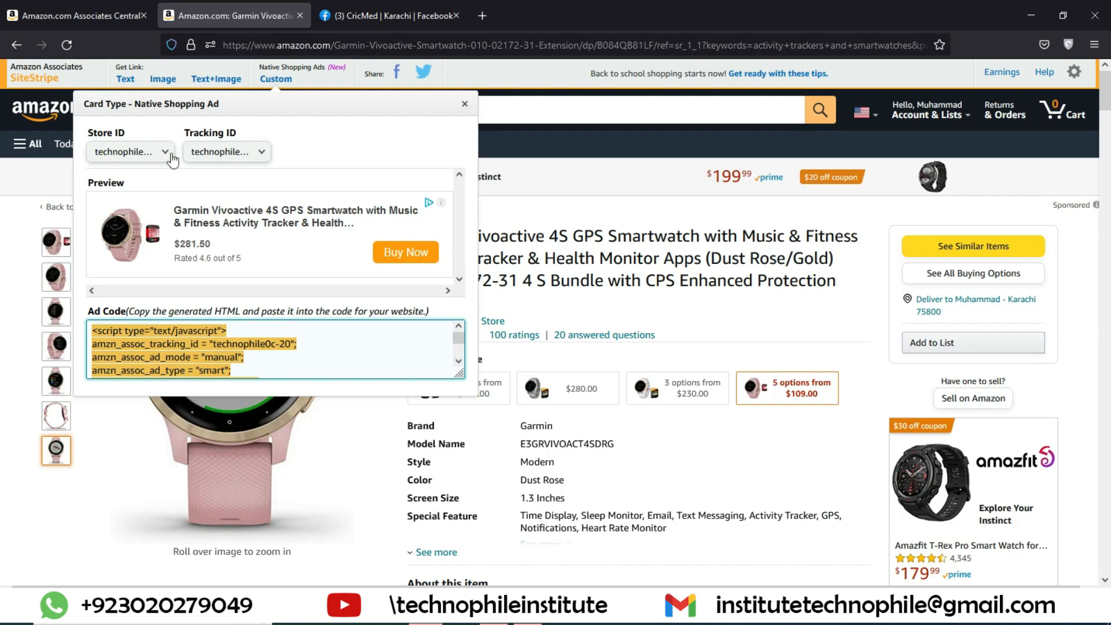
# Go back to the Text link, compare the full link, and select the entire short link.
pyautogui.click(126, 79)
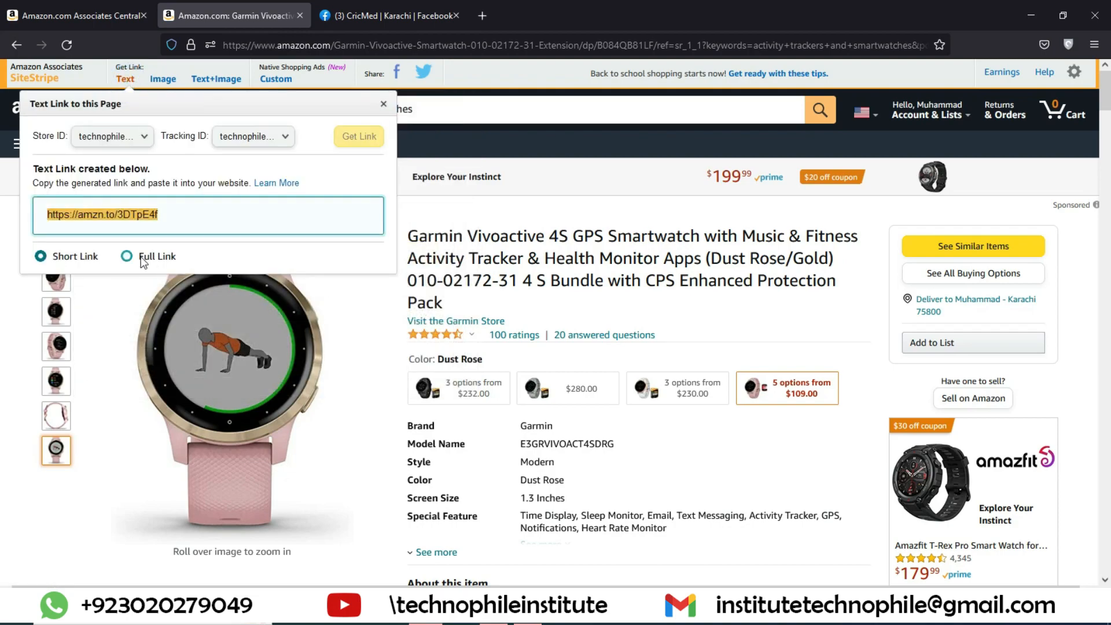
pyautogui.click(142, 259)
pyautogui.click(42, 255)
pyautogui.click(107, 214)
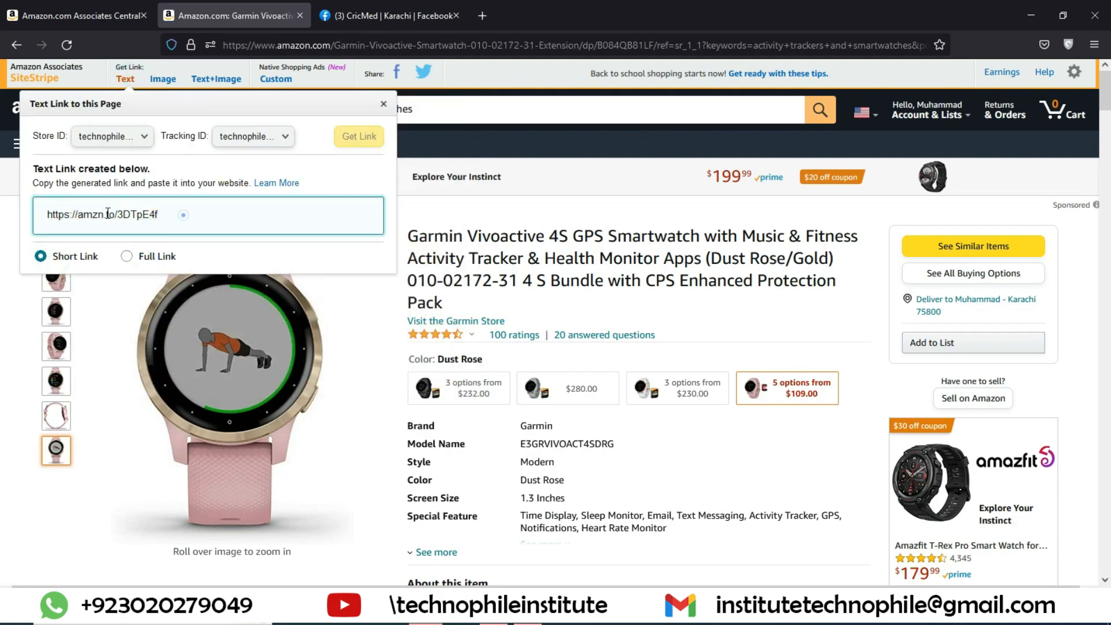
pyautogui.tripleClick(107, 214)
pyautogui.hotkey('ctrl', 'c')
pyautogui.click(373, 20)
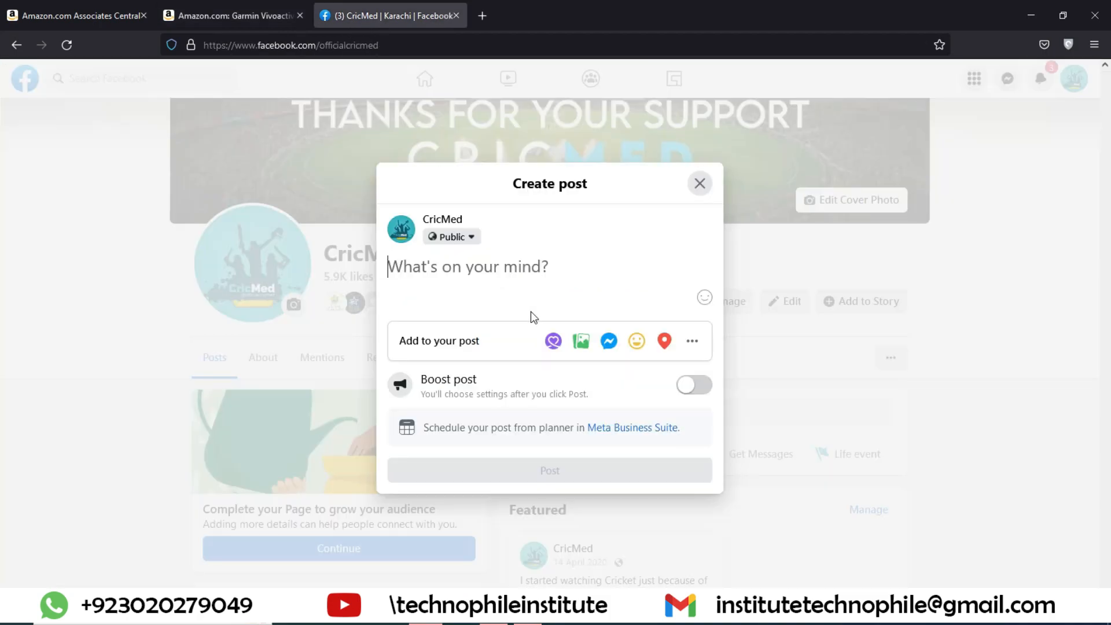
pyautogui.hotkey('ctrl', 'v')
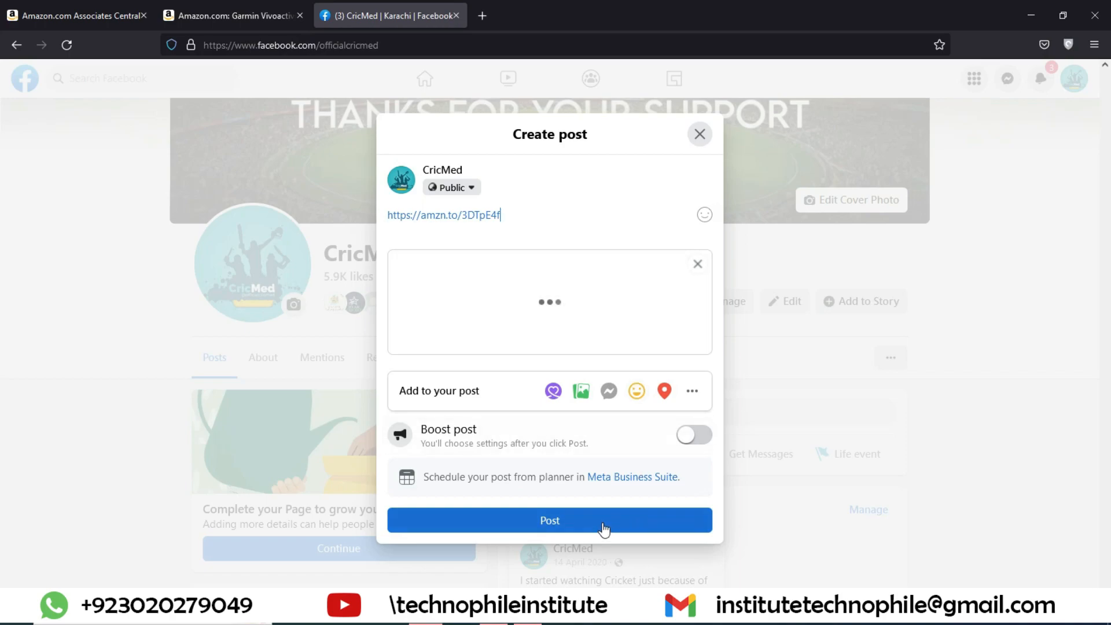
pyautogui.scroll(-3, 579, 301)
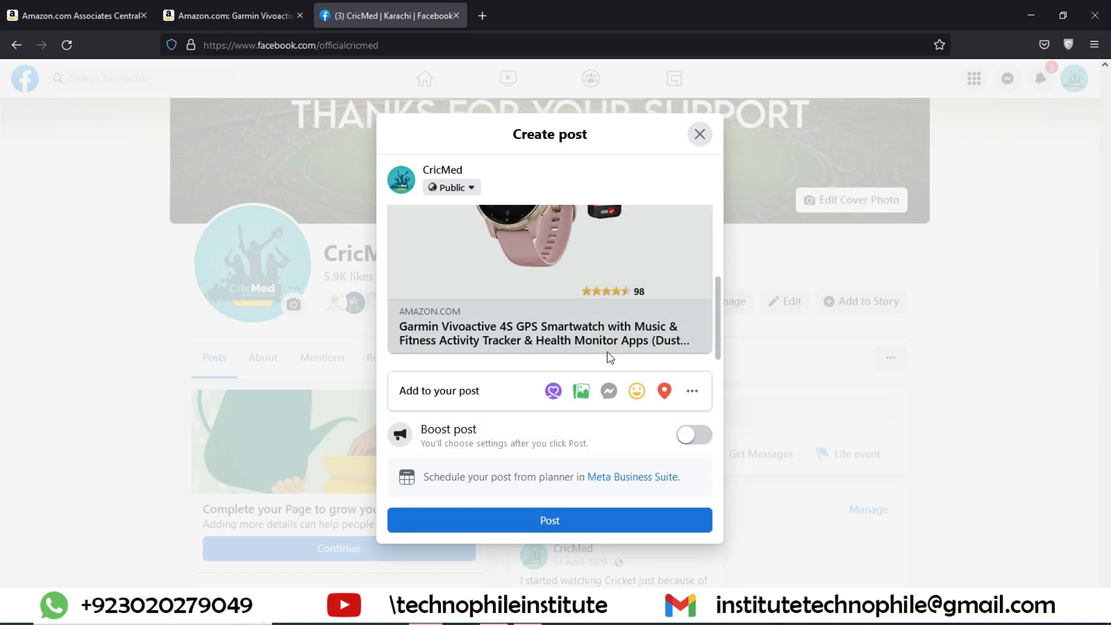
pyautogui.scroll(3, 550, 277)
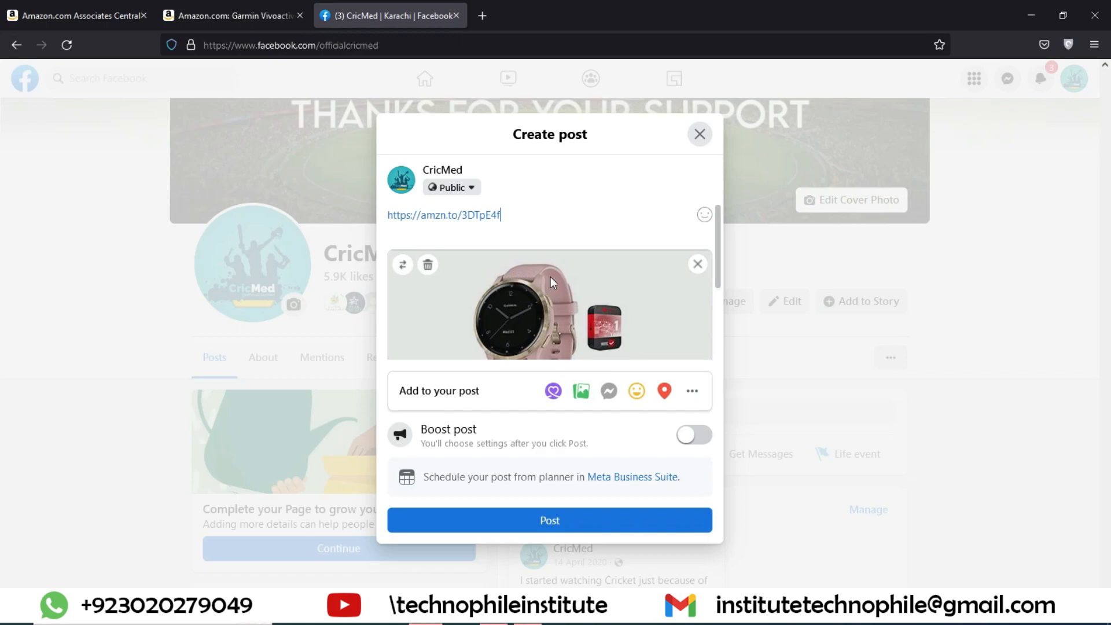
pyautogui.click(234, 16)
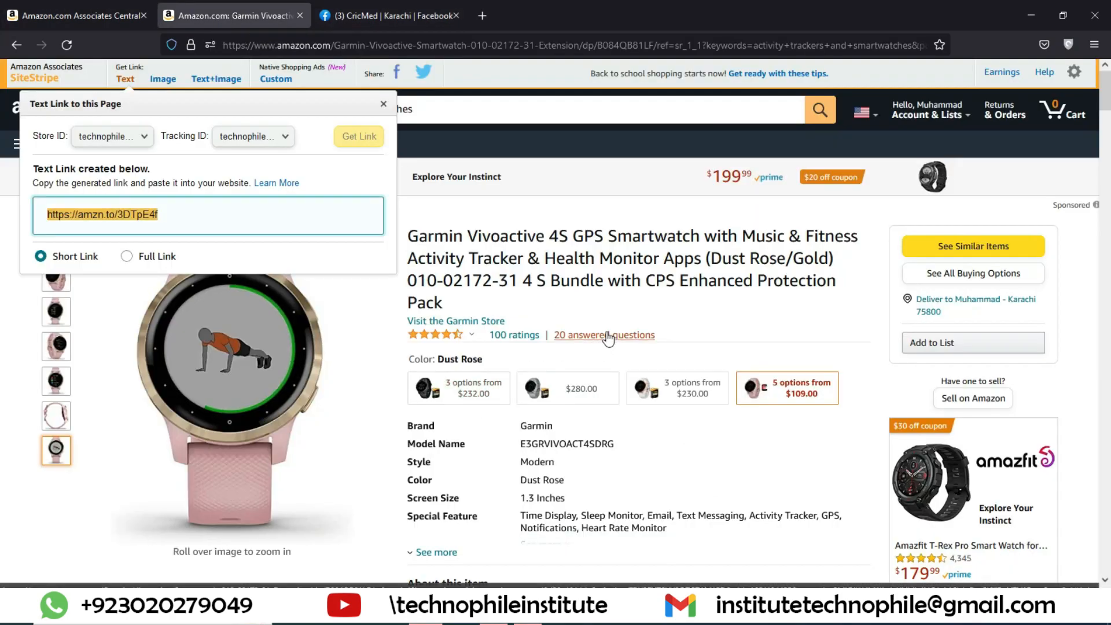
# Dismiss the SiteStripe link popup, scroll through the Garmin product details, and return to the CricMed draft.
pyautogui.click(504, 261)
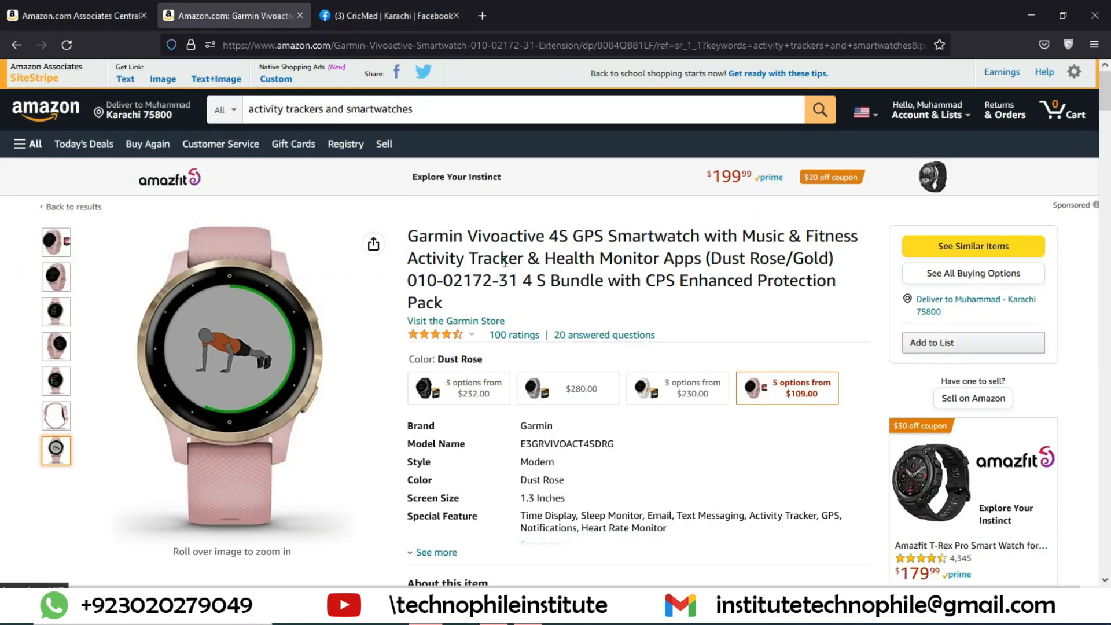
pyautogui.scroll(-2, 504, 262)
pyautogui.scroll(2, 243, 347)
pyautogui.scroll(-2, 709, 427)
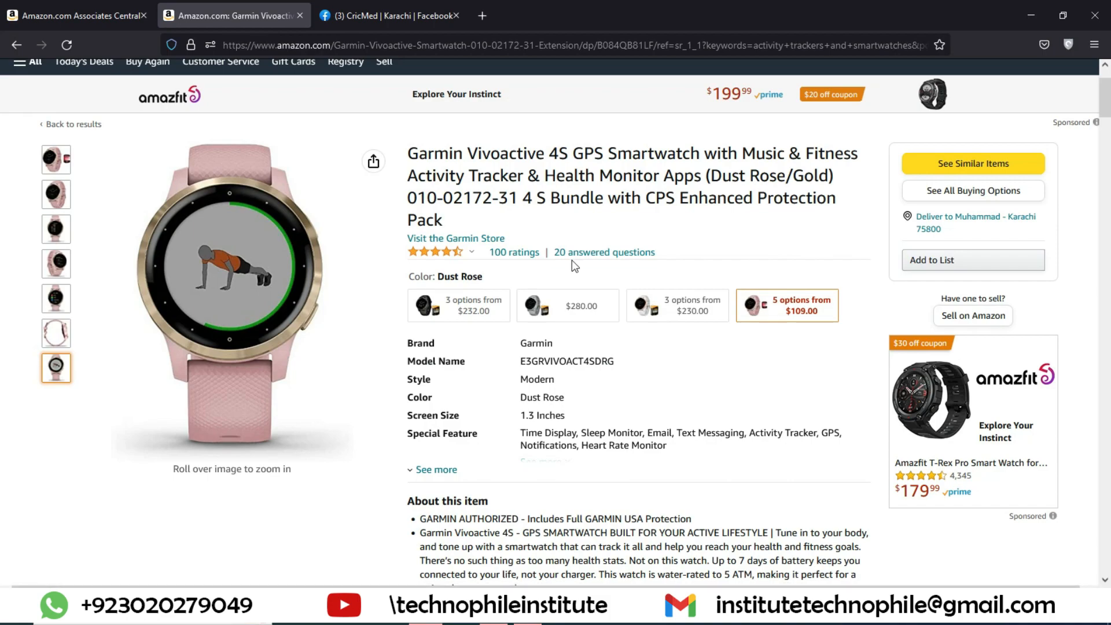
pyautogui.click(366, 15)
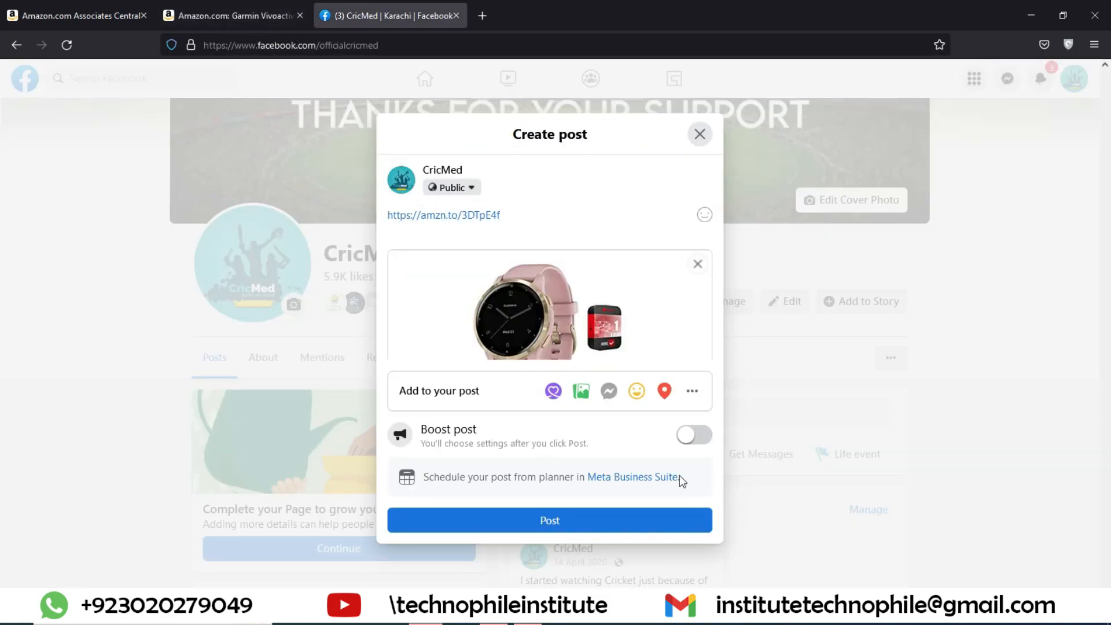
# Switch on Boost post for the Garmin link draft.
pyautogui.click(688, 437)
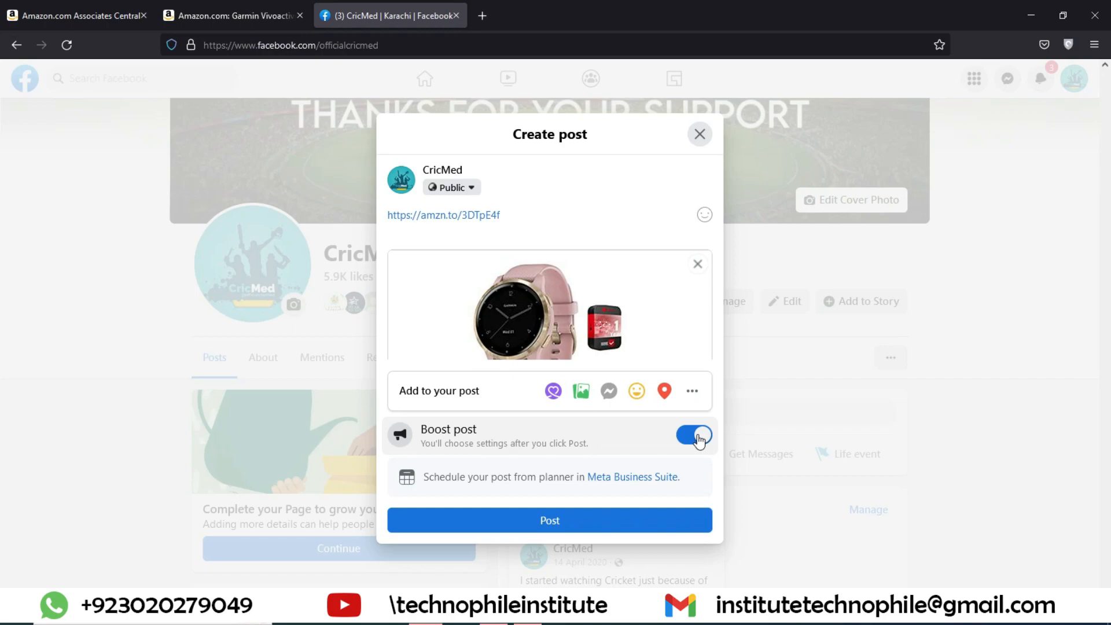
pyautogui.click(232, 16)
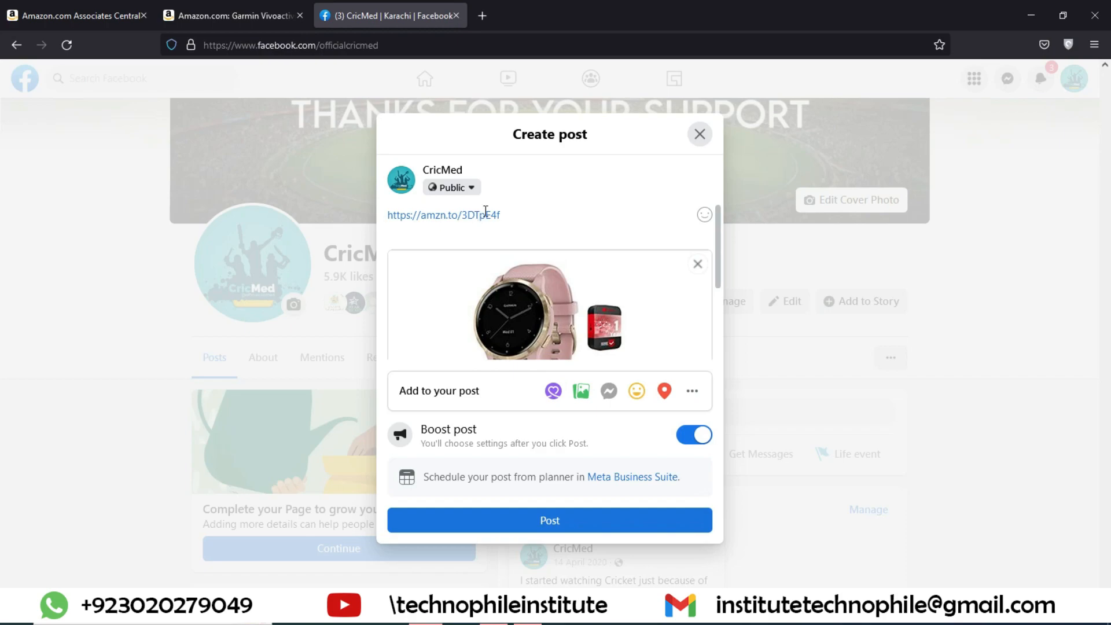
# Publish the Garmin short-link post with its product preview to the CricMed page.
pyautogui.scroll(-2, 561, 297)
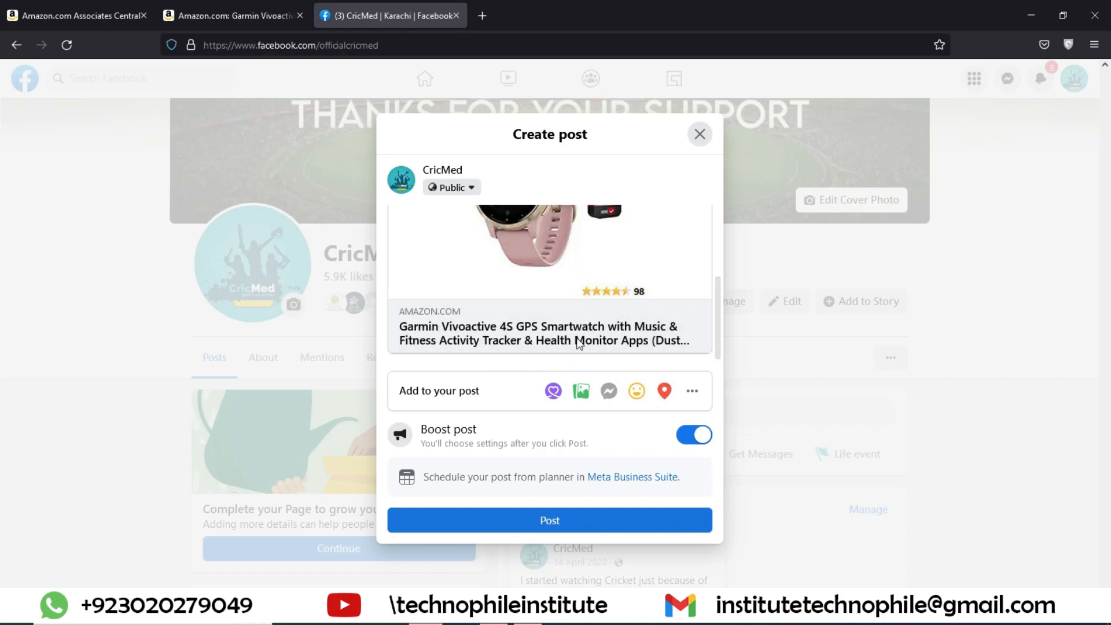
pyautogui.scroll(2, 441, 250)
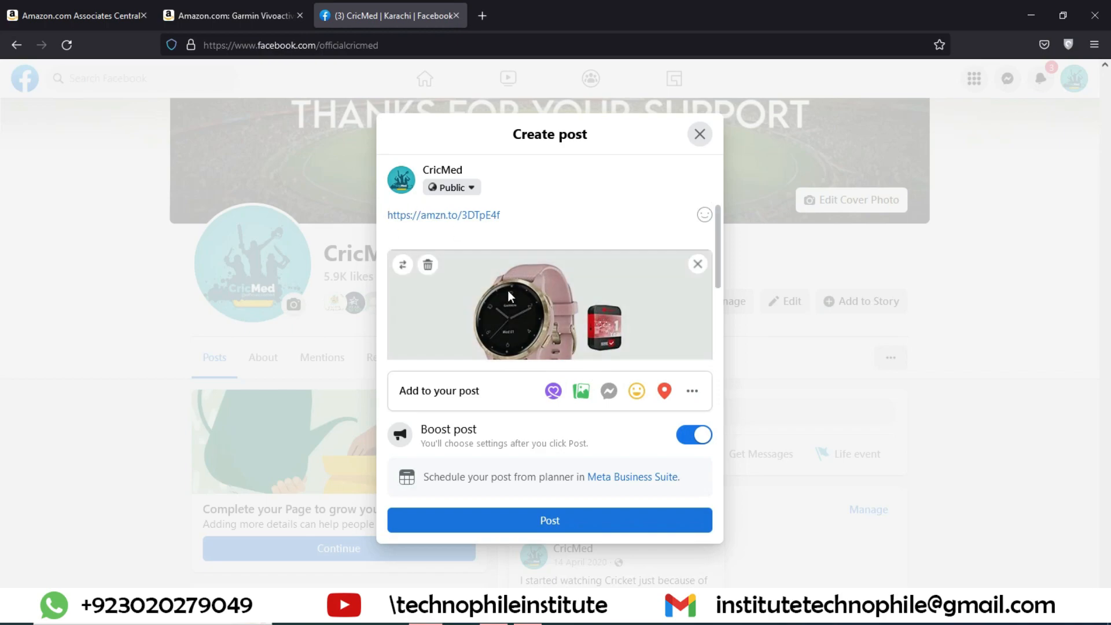
pyautogui.click(578, 522)
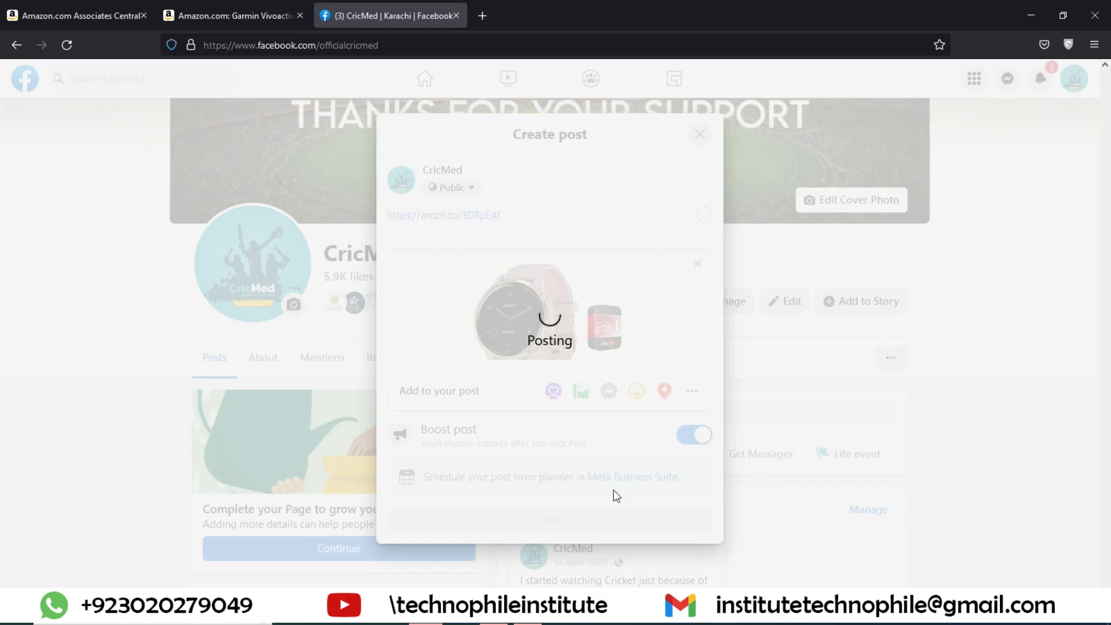
# Check the new Garmin post on the CricMed page, then return to the Amazon Associates bank accounts page.
pyautogui.click(32, 13)
pyautogui.click(399, 16)
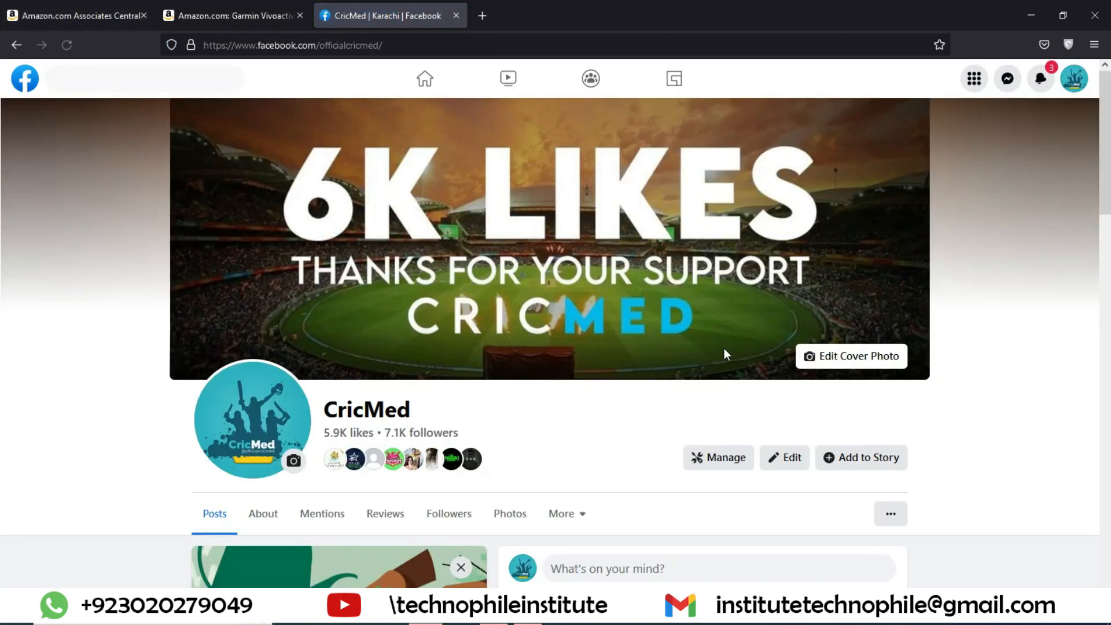
pyautogui.scroll(-8, 723, 354)
pyautogui.scroll(-4, 689, 445)
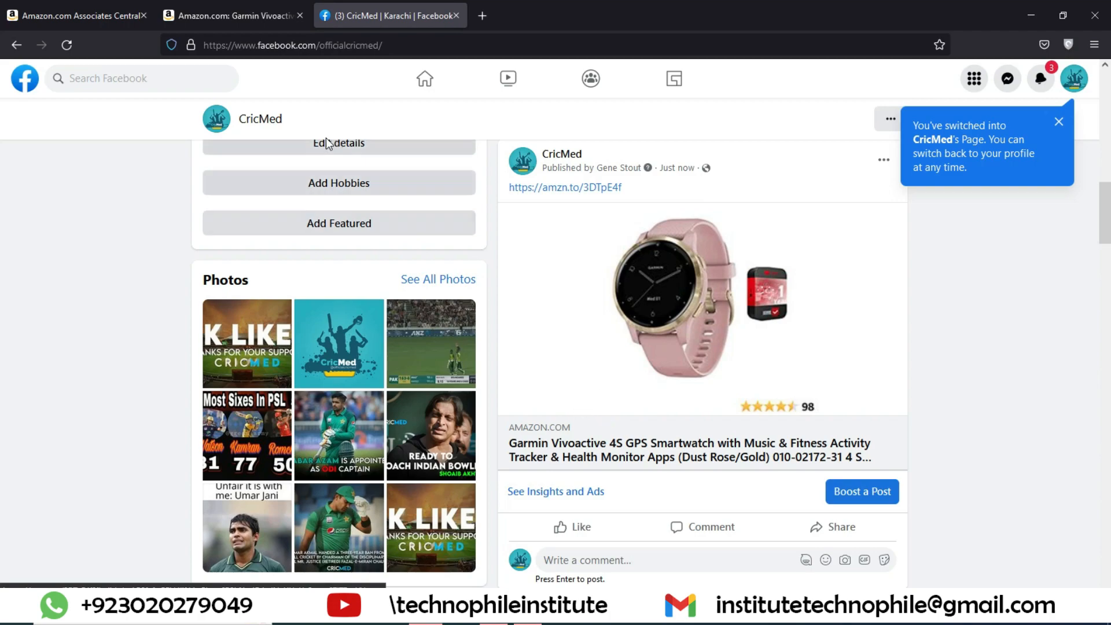
pyautogui.click(113, 16)
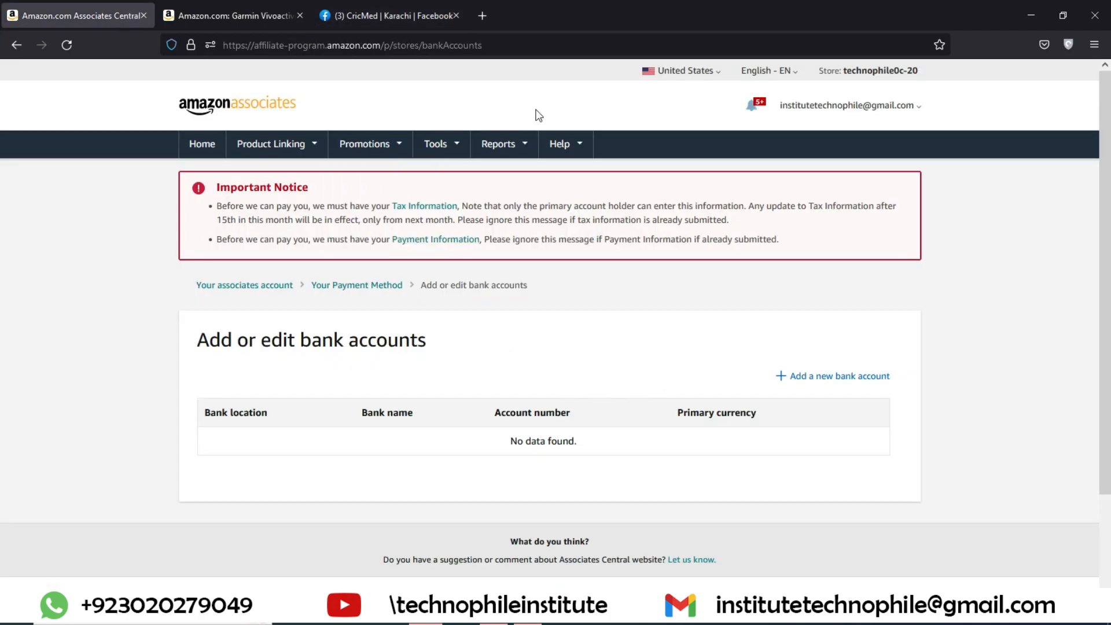
# Go back to the Garmin smartwatch product tab and open Amazon's Today's Deals page.
pyautogui.click(259, 8)
pyautogui.scroll(-5, 589, 357)
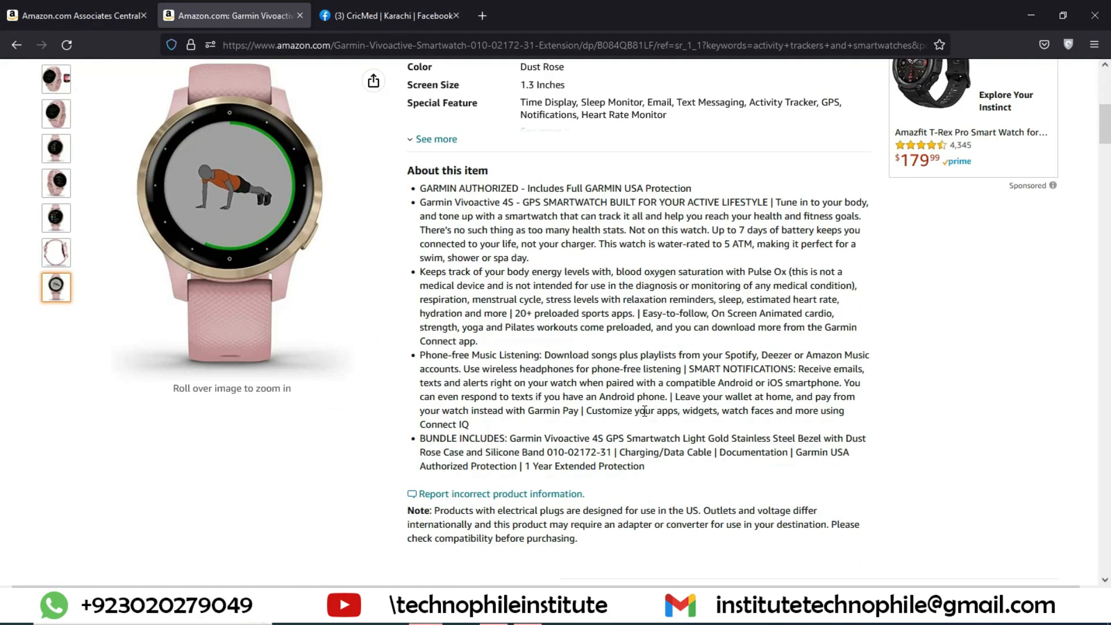
pyautogui.scroll(7, 647, 412)
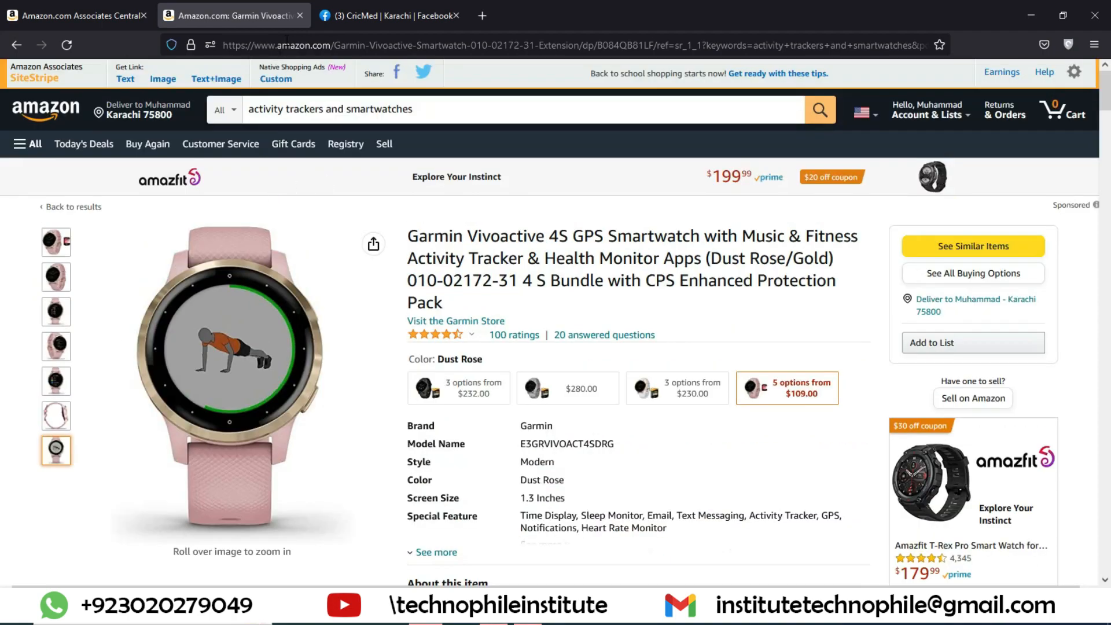
pyautogui.click(51, 7)
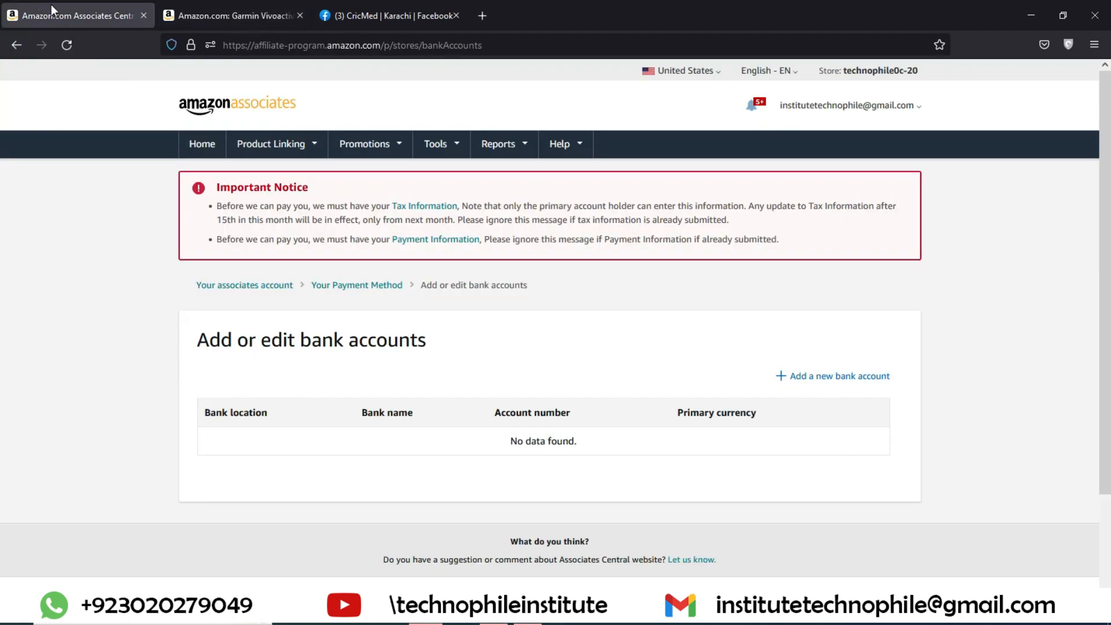
pyautogui.click(266, 8)
pyautogui.click(59, 142)
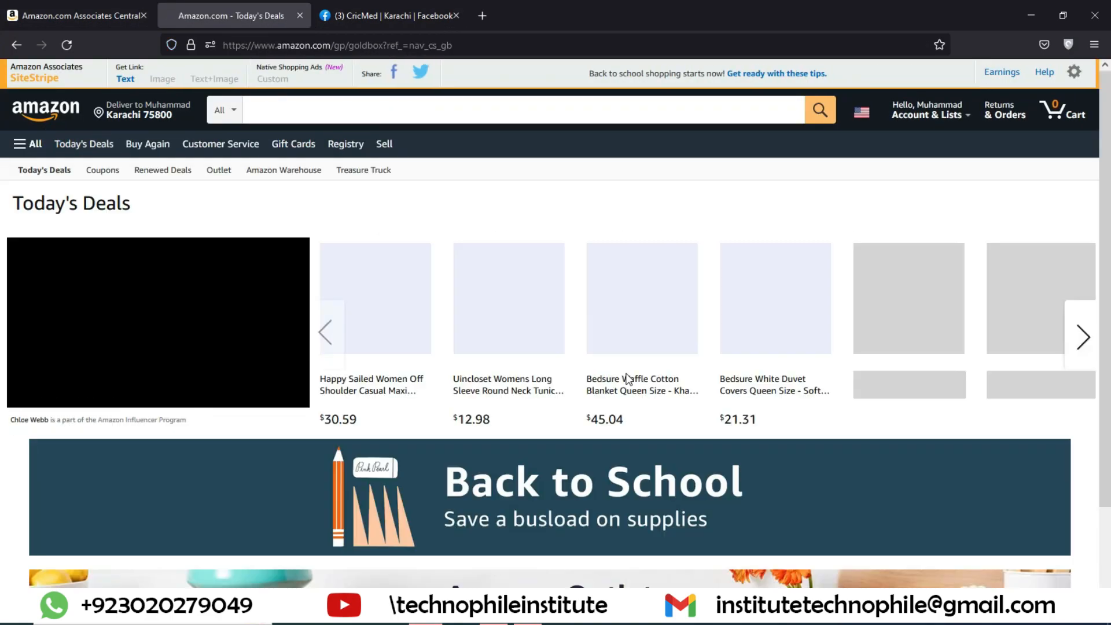
# Open Comfort Shoe Products from Today's Deals and select the Crocs Unisex Classic Lined Clog listing.
pyautogui.scroll(-2, 476, 543)
pyautogui.scroll(-6, 476, 542)
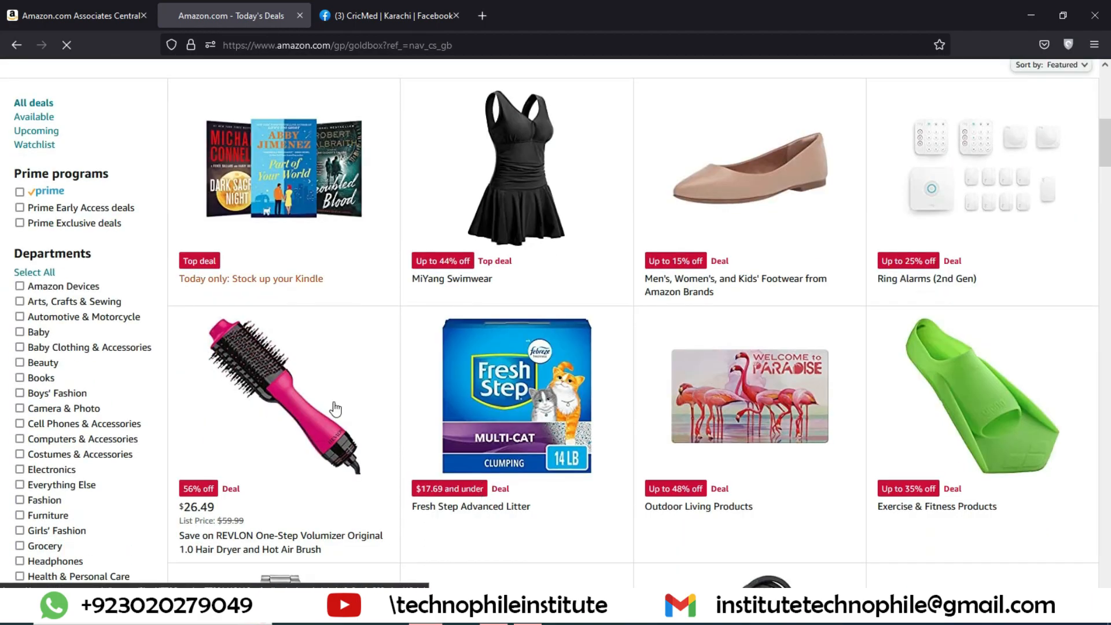
pyautogui.scroll(-4, 698, 515)
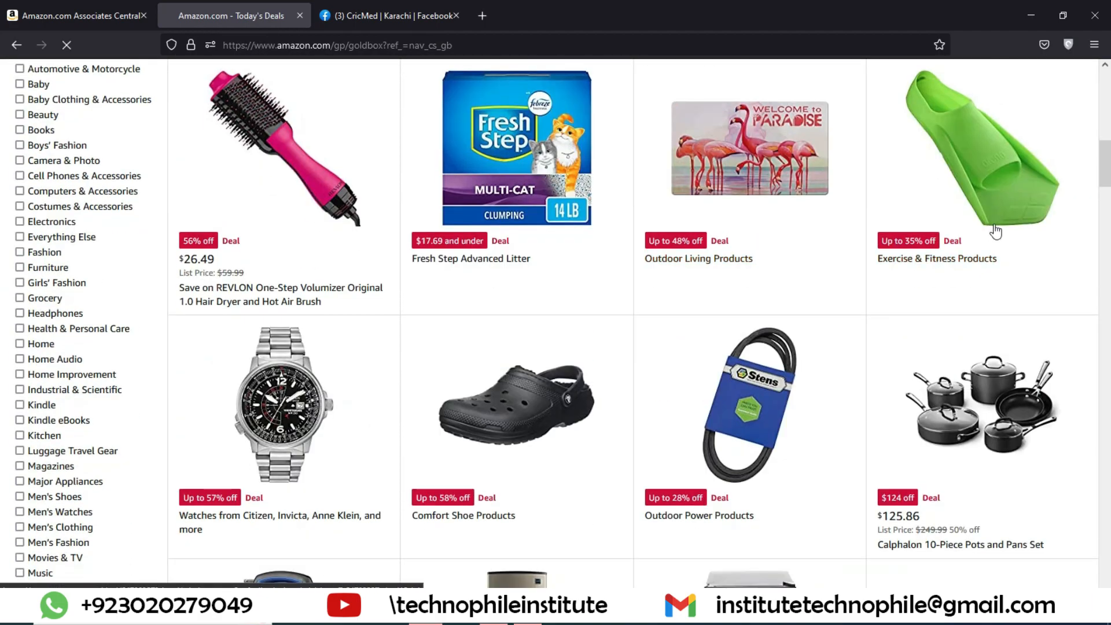
pyautogui.click(479, 516)
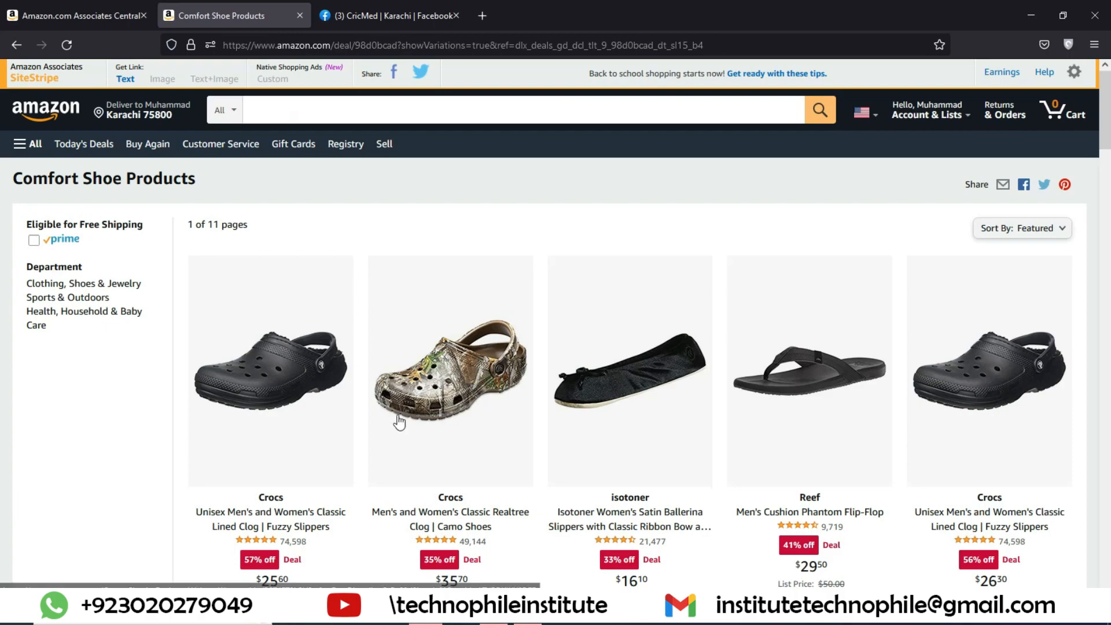
pyautogui.click(268, 502)
pyautogui.click(268, 525)
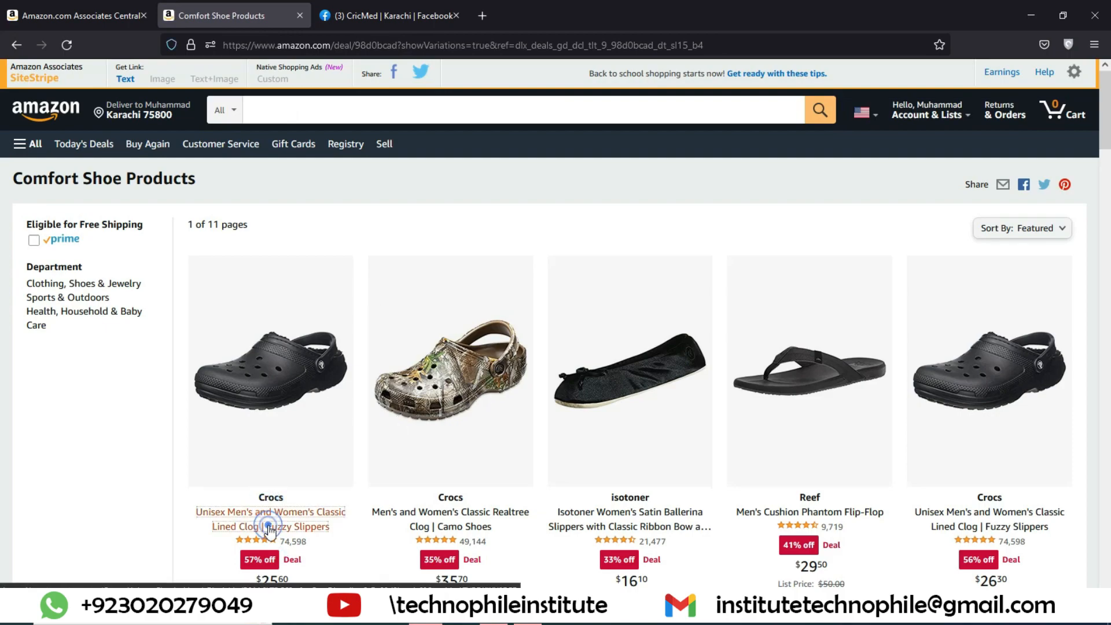